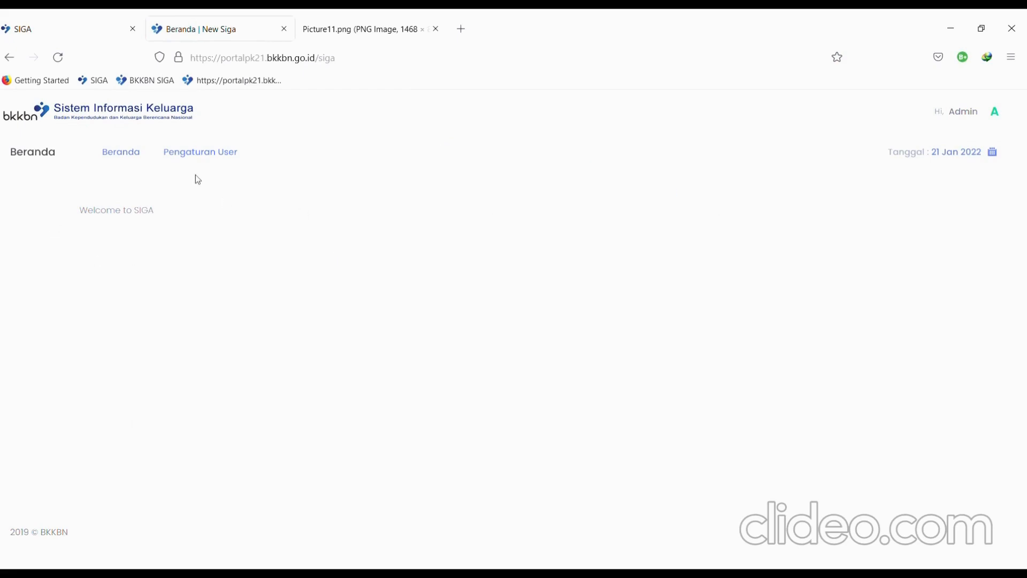
- Open Pengaturan User and list users for SUMATERA UTARA, NIAS BARAT
scroll(209, 156, "up", 3)
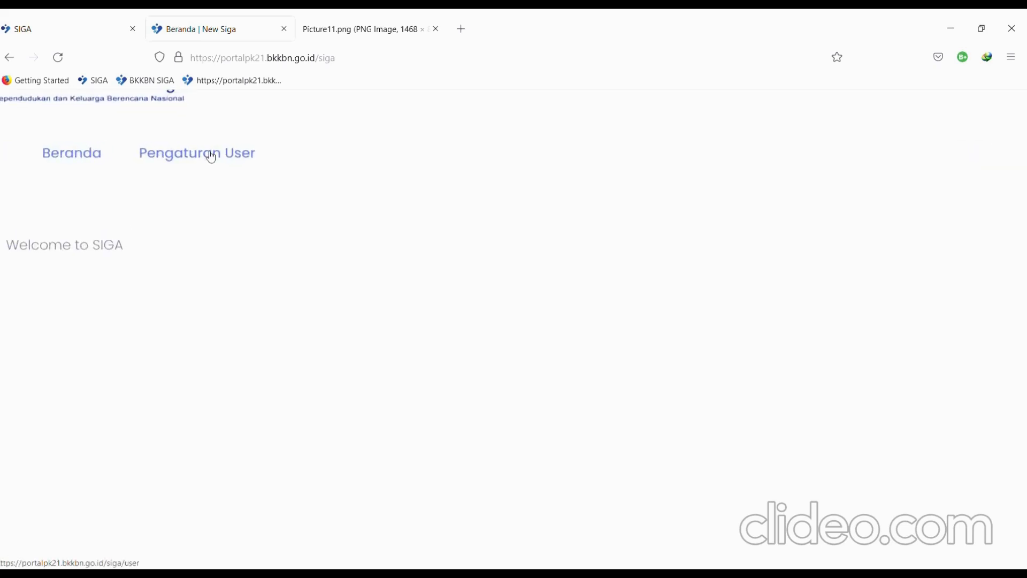
left_click(324, 162)
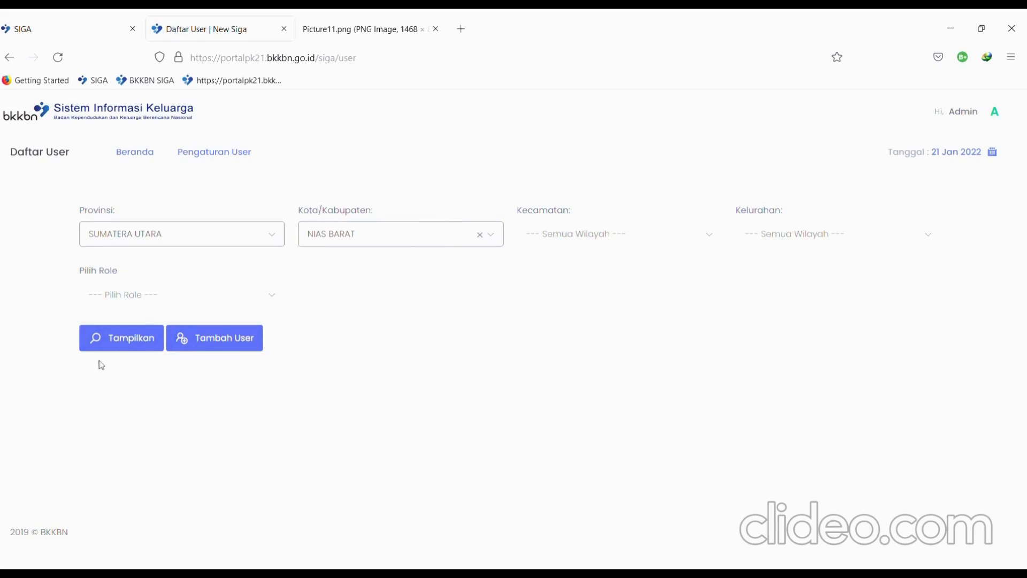
scroll(126, 344, "up", 5, "ctrl")
left_click(123, 339)
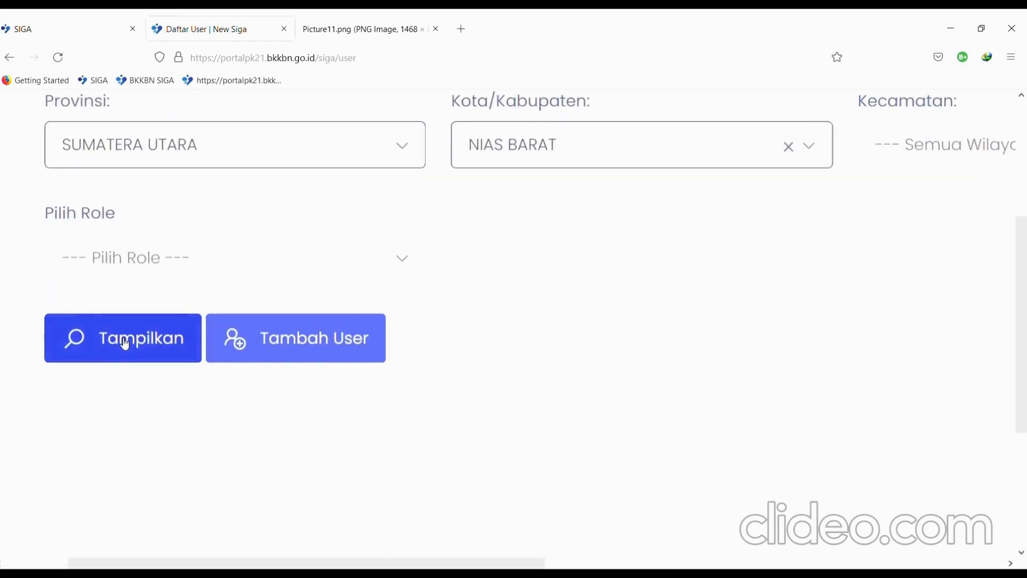
- Check the kecamatan list without choosing one and confirm the list totals 19 accounts
scroll(553, 368, "down", 5, "ctrl")
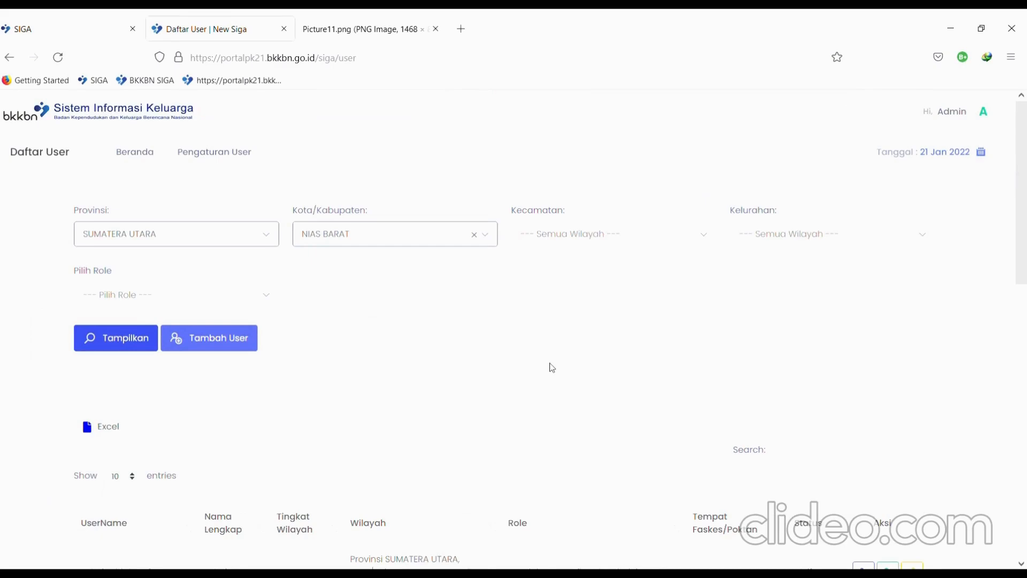
scroll(336, 231, "up", 5, "ctrl")
scroll(334, 257, "down", 3, "ctrl")
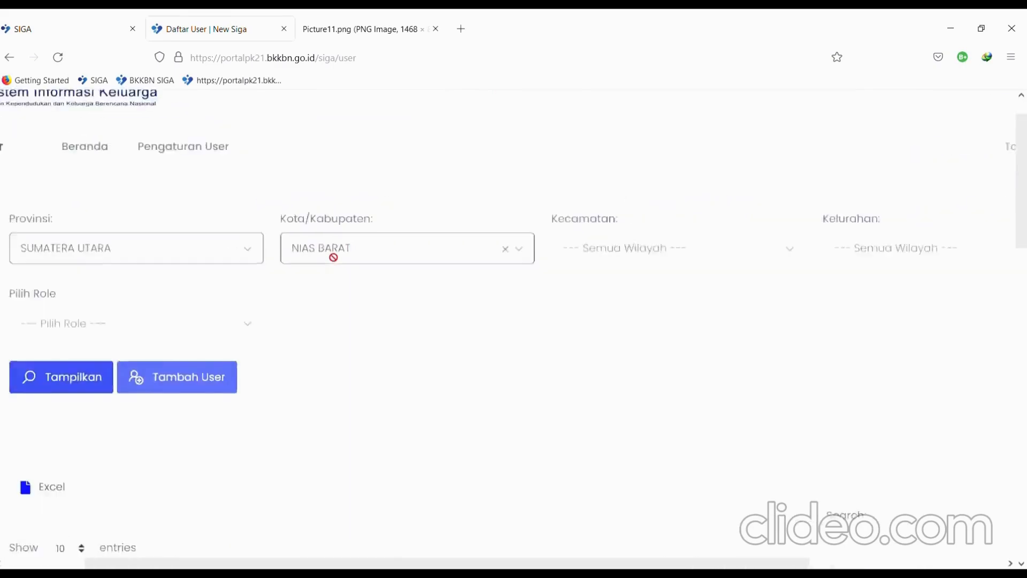
scroll(334, 257, "down", 2, "ctrl")
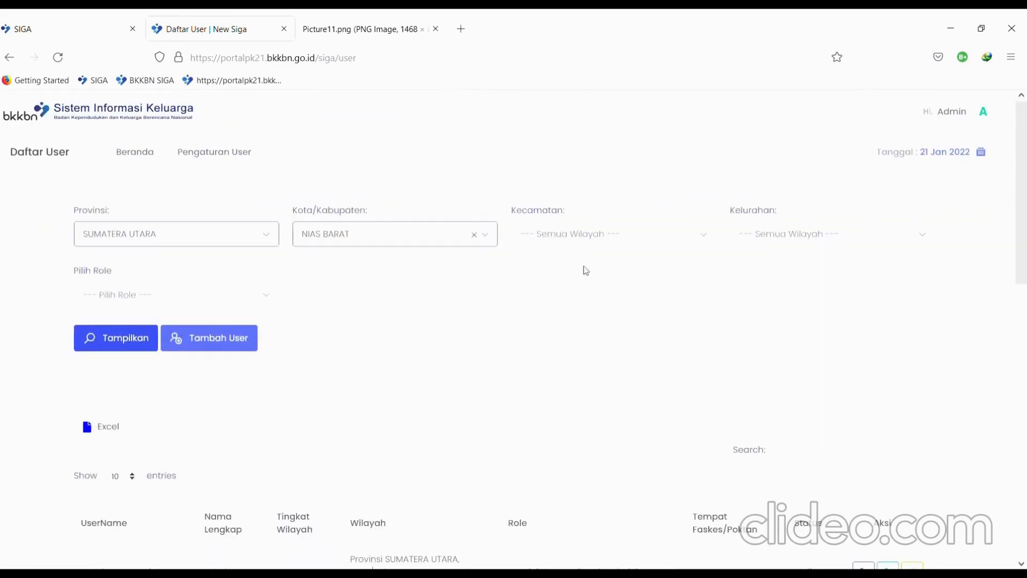
left_click(637, 245)
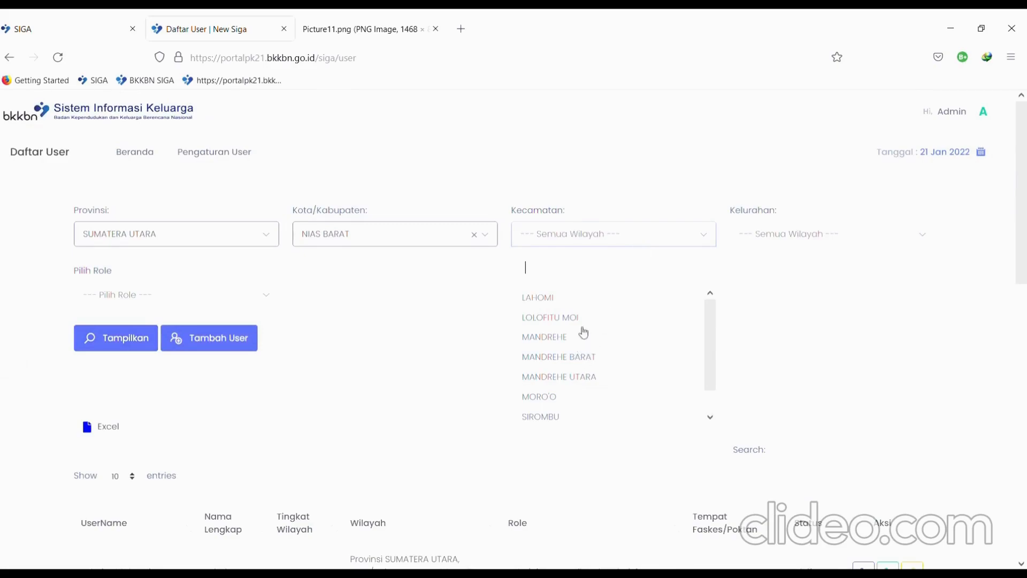
left_click(879, 319)
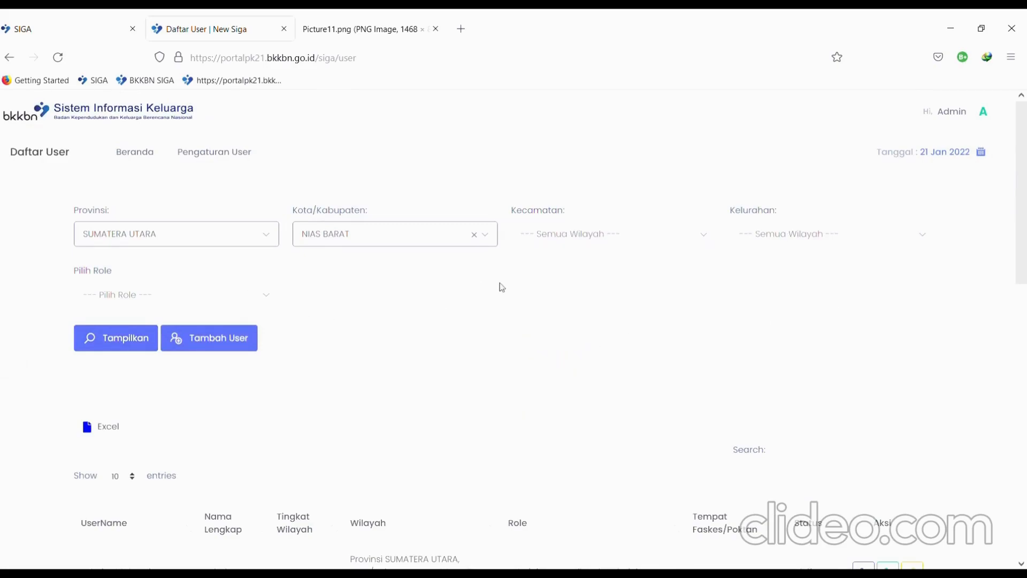
scroll(501, 285, "down", 10)
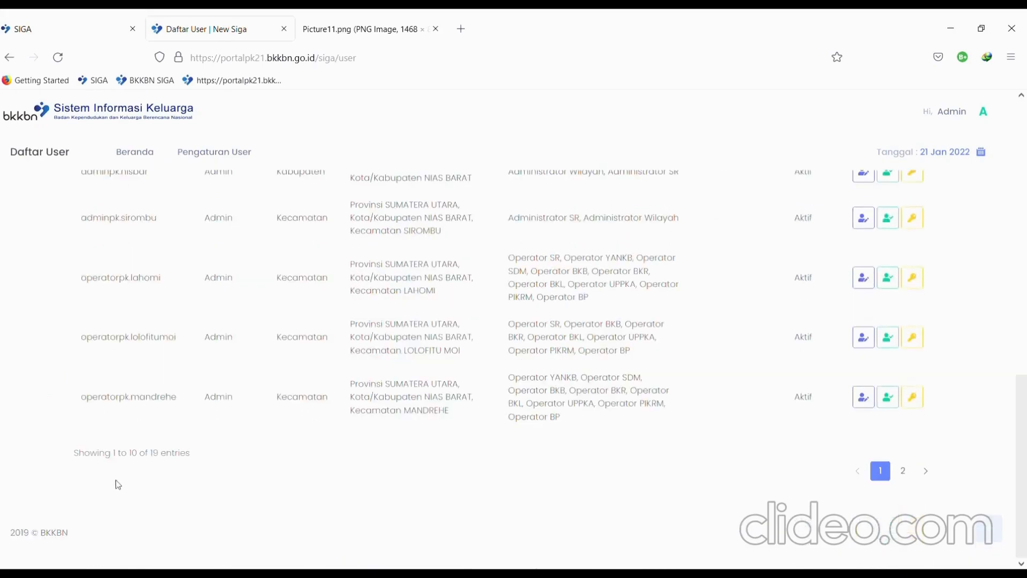
scroll(114, 484, "up", 6, "ctrl")
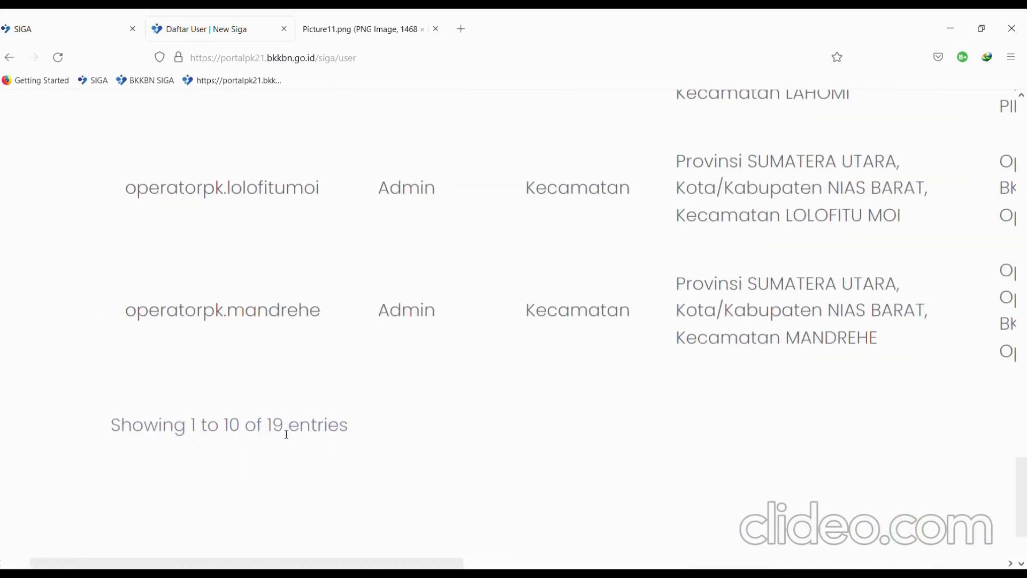
left_click_drag(287, 434, 268, 429)
scroll(417, 438, "down", 6, "ctrl")
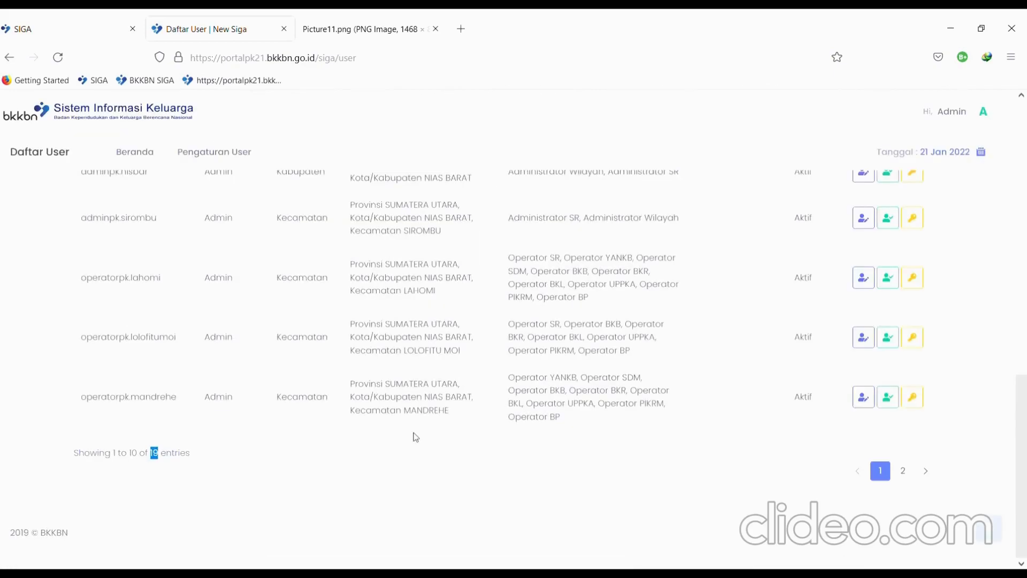
scroll(416, 438, "up", 10)
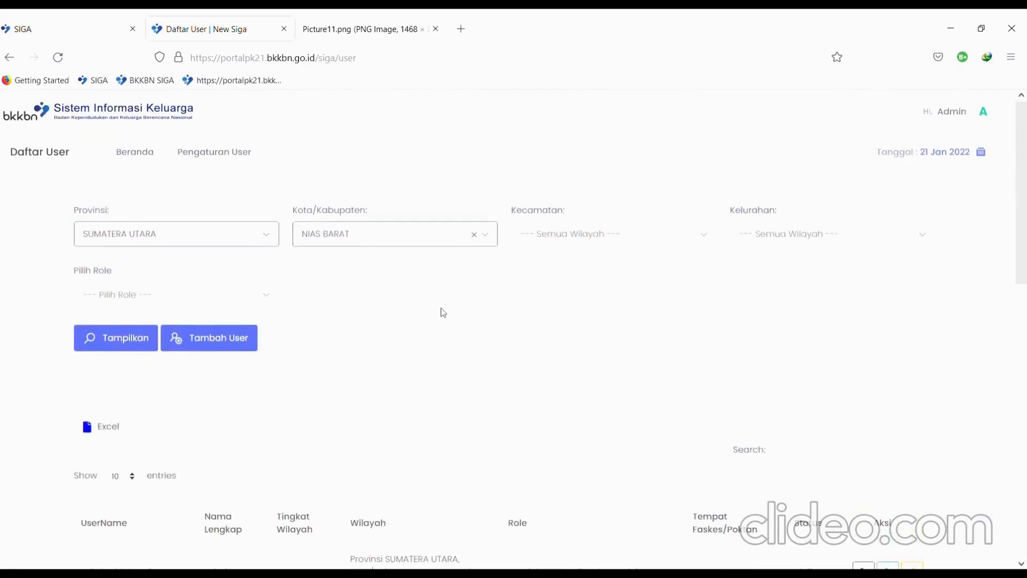
left_click(234, 298)
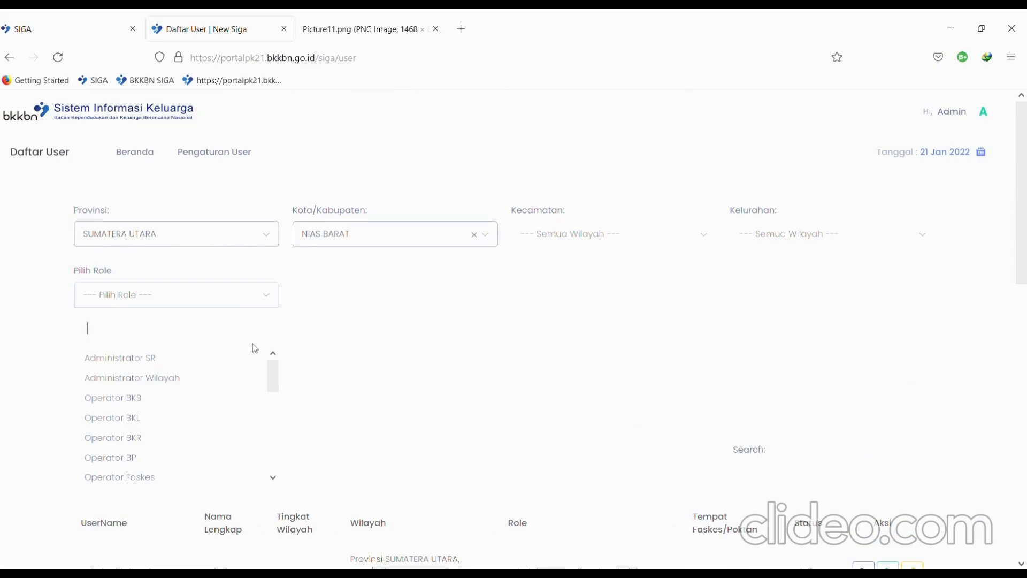
- Filter the NIAS BARAT user list by the Administrator SR role, showing six accounts
scroll(255, 348, "up", 3, "ctrl")
scroll(255, 349, "left", 5)
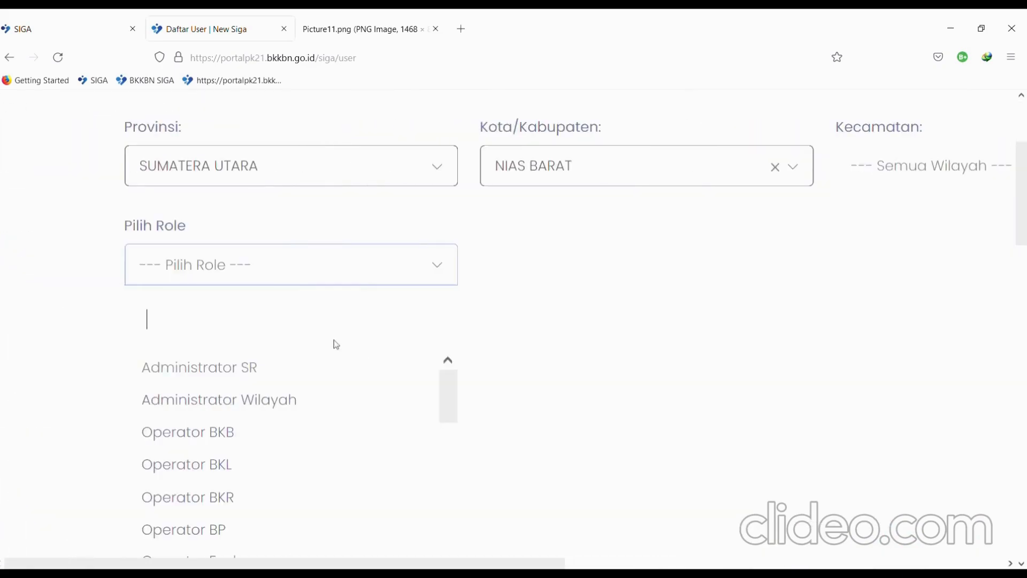
left_click(277, 374)
left_click(196, 332)
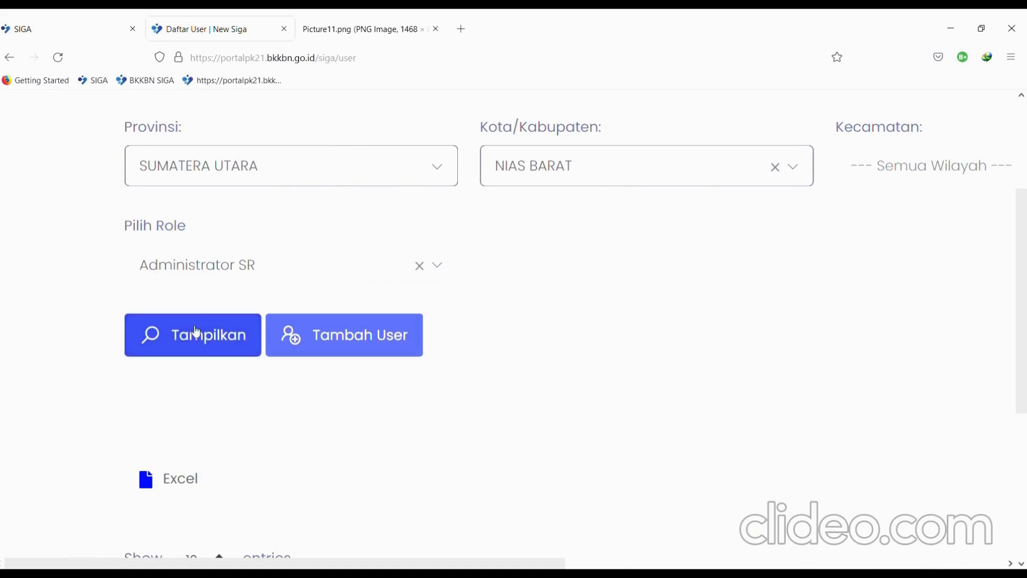
key("ctrl+0")
scroll(635, 392, "down", 2)
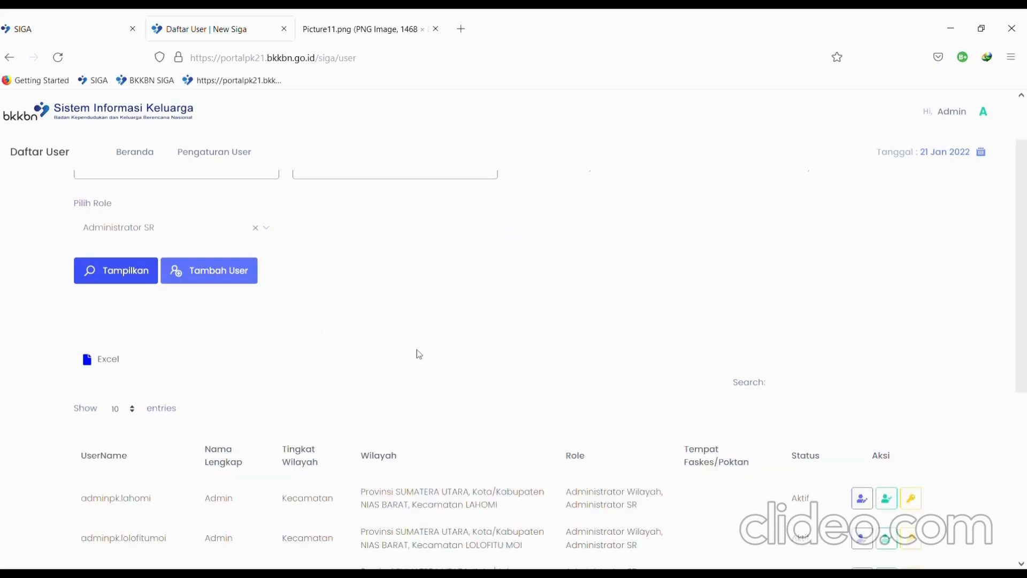
scroll(419, 354, "down", 5)
scroll(418, 353, "up", 2)
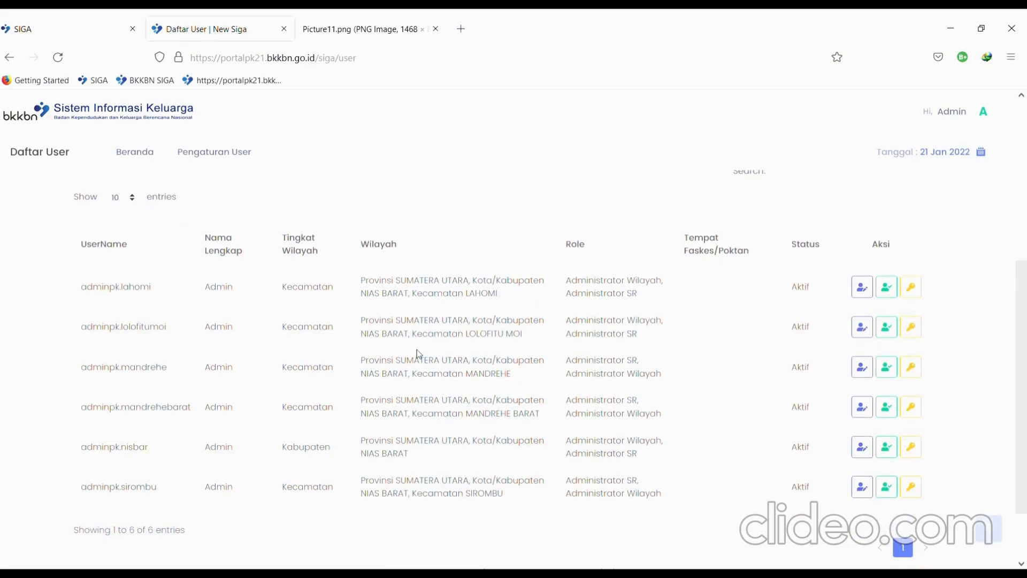
scroll(642, 316, "up", 5, "ctrl")
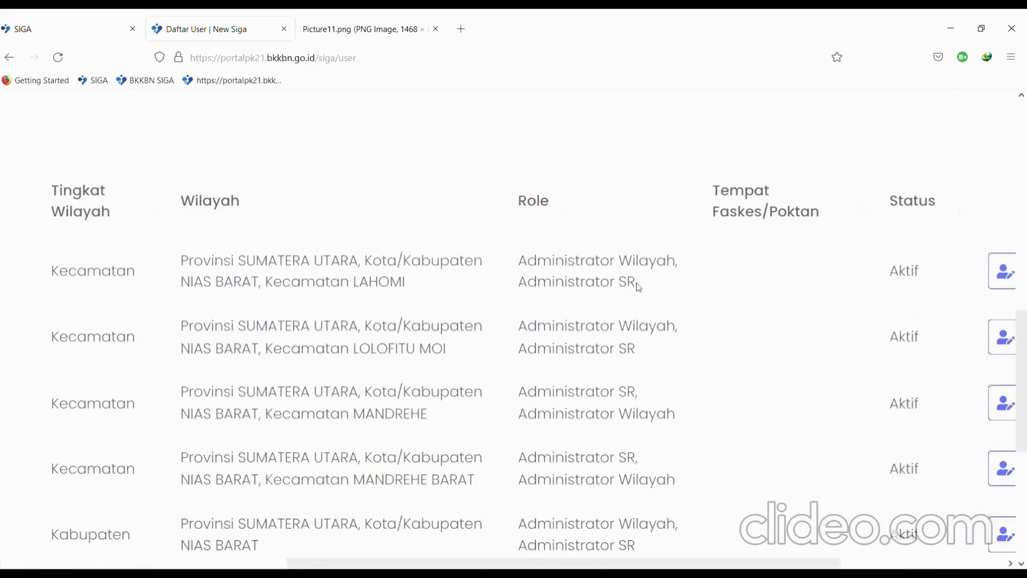
- Confirm Administrator SR in the first row, then clear the role choice
left_click_drag(640, 288, 515, 290)
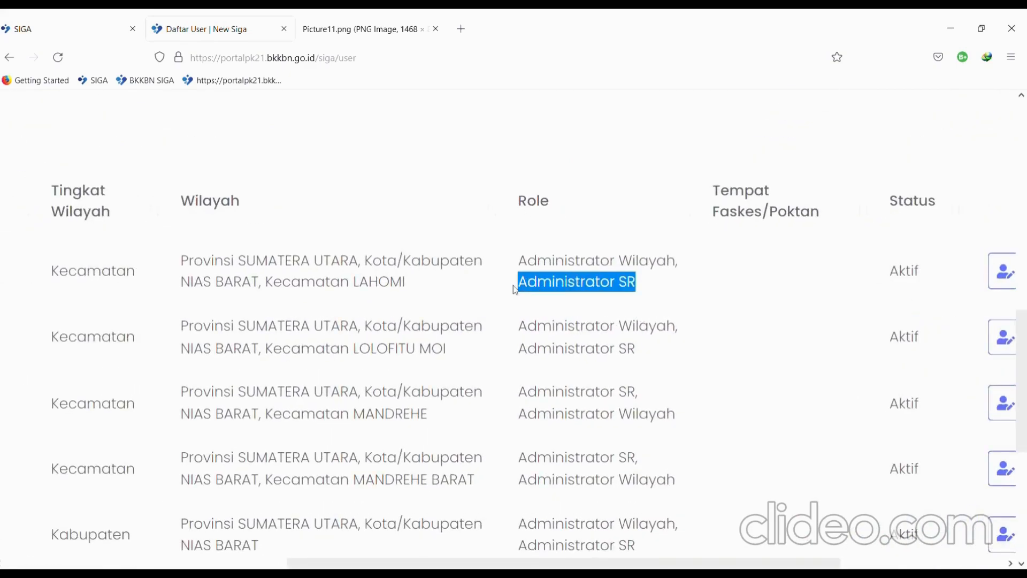
scroll(513, 287, "down", 5, "ctrl")
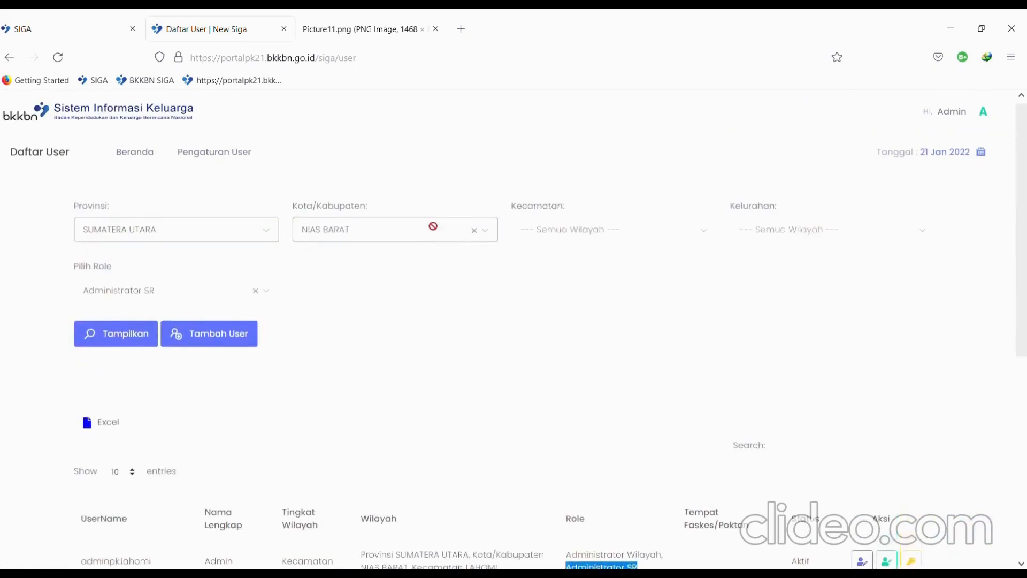
scroll(433, 226, "down", 5)
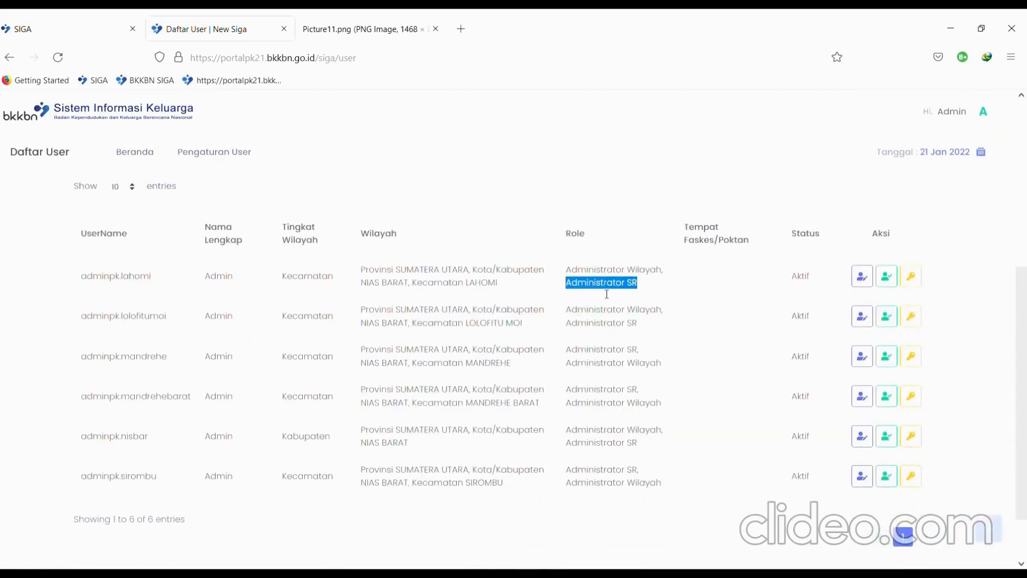
scroll(606, 292, "up", 5)
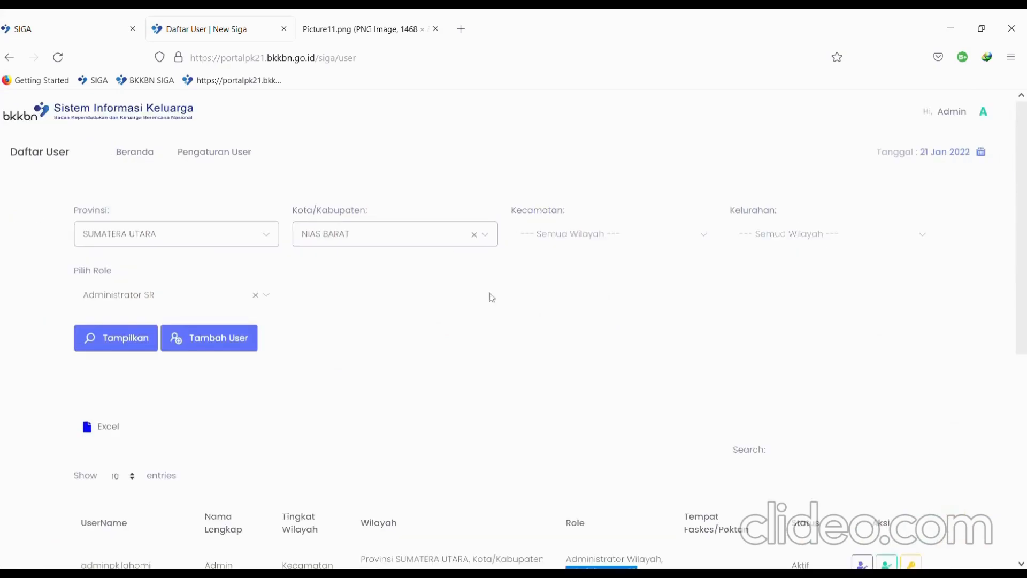
left_click(252, 295)
left_click(480, 342)
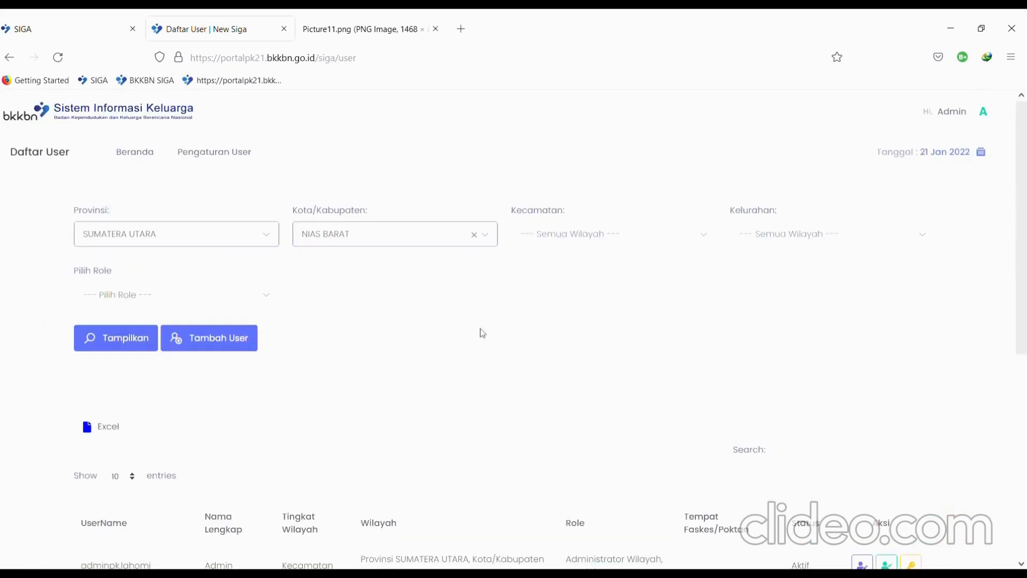
key("ctrl+0")
left_click(153, 327)
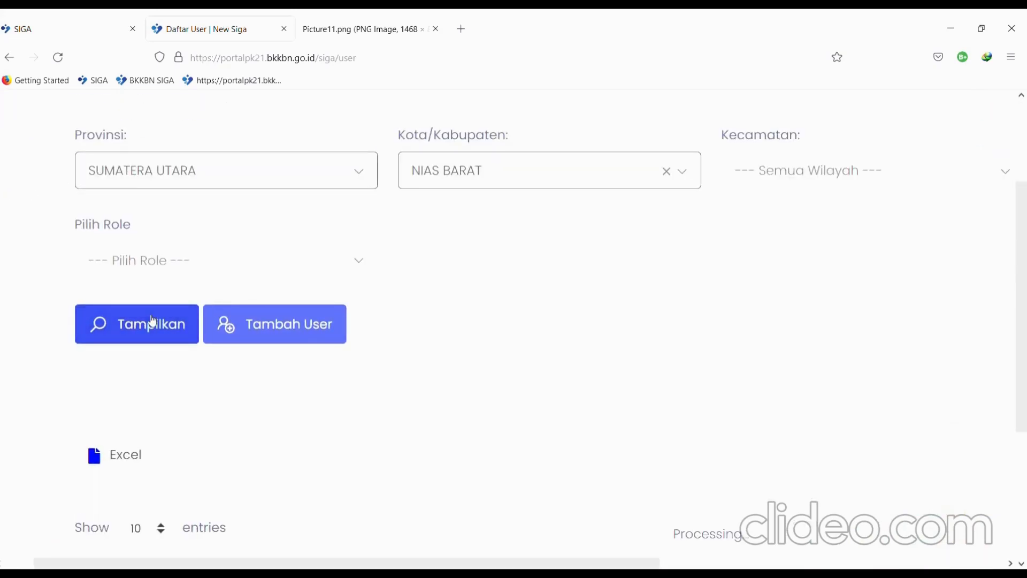
scroll(513, 405, "down", 8)
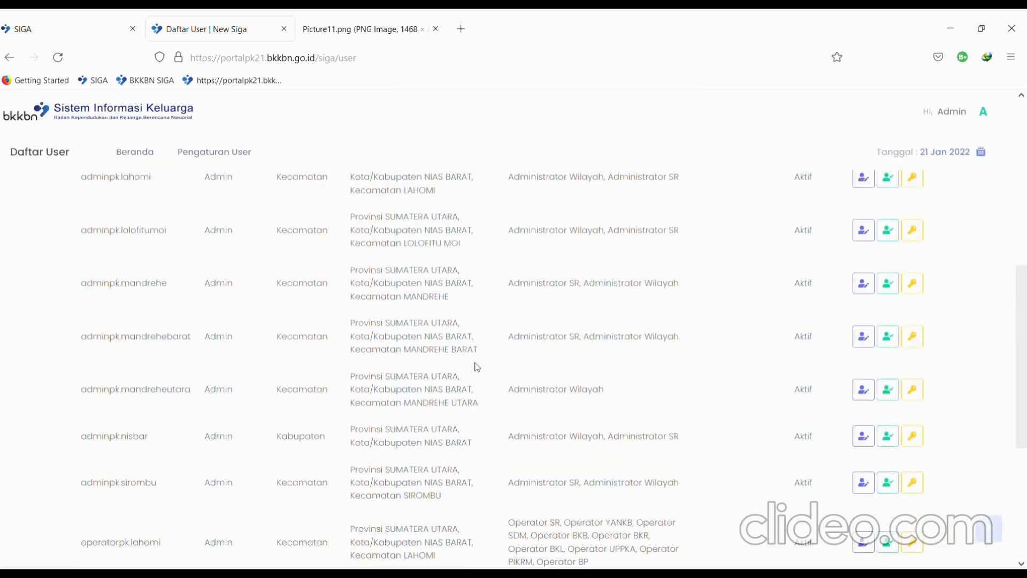
scroll(477, 367, "up", 2)
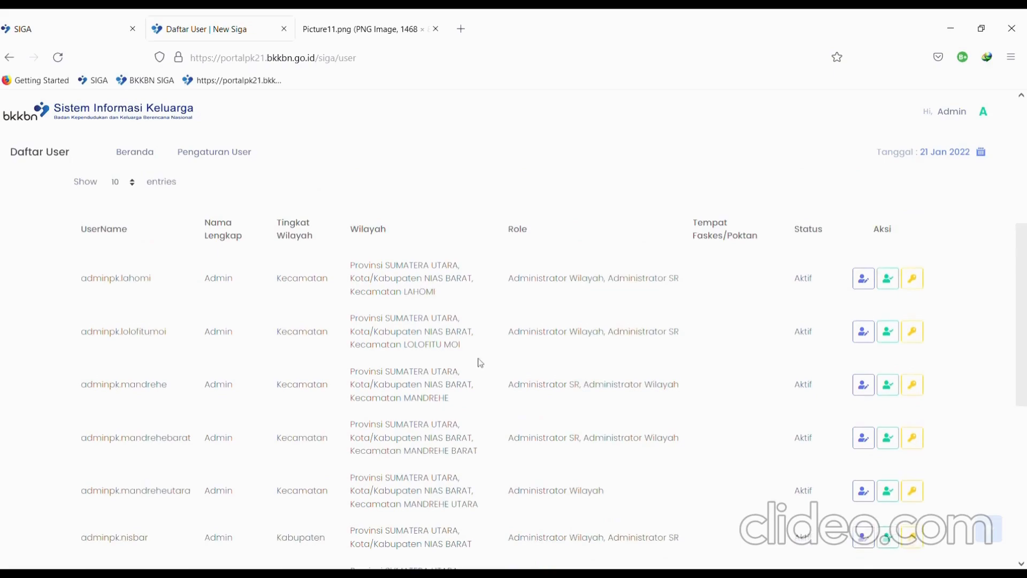
scroll(362, 324, "down", 6)
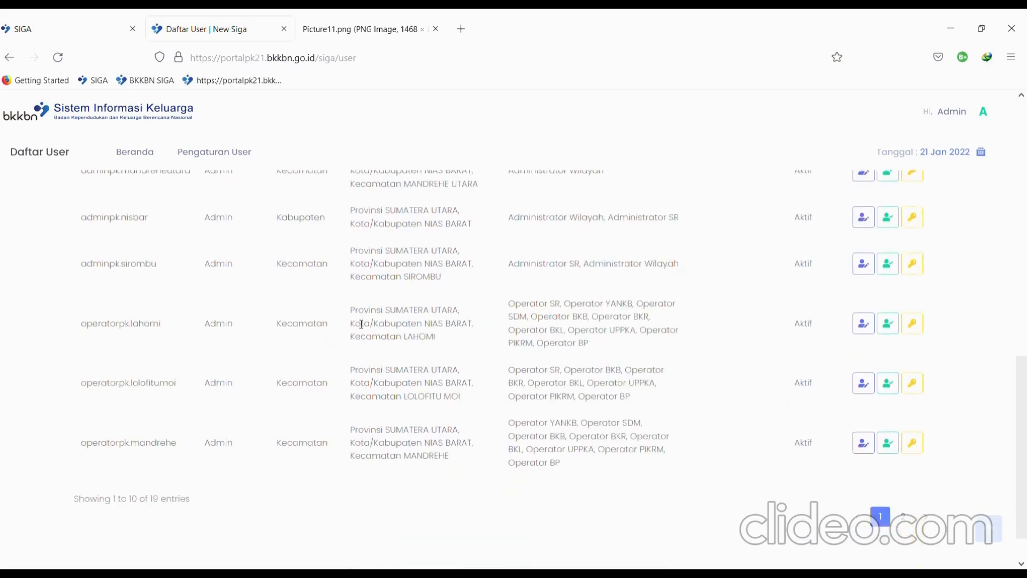
scroll(362, 324, "up", 6)
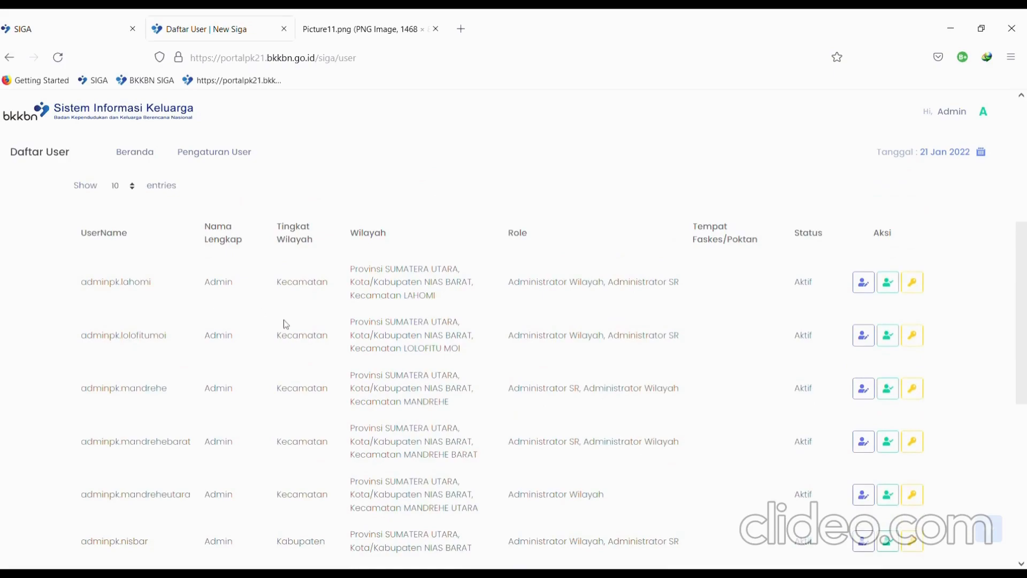
scroll(284, 319, "up", 3)
scroll(284, 320, "down", 4)
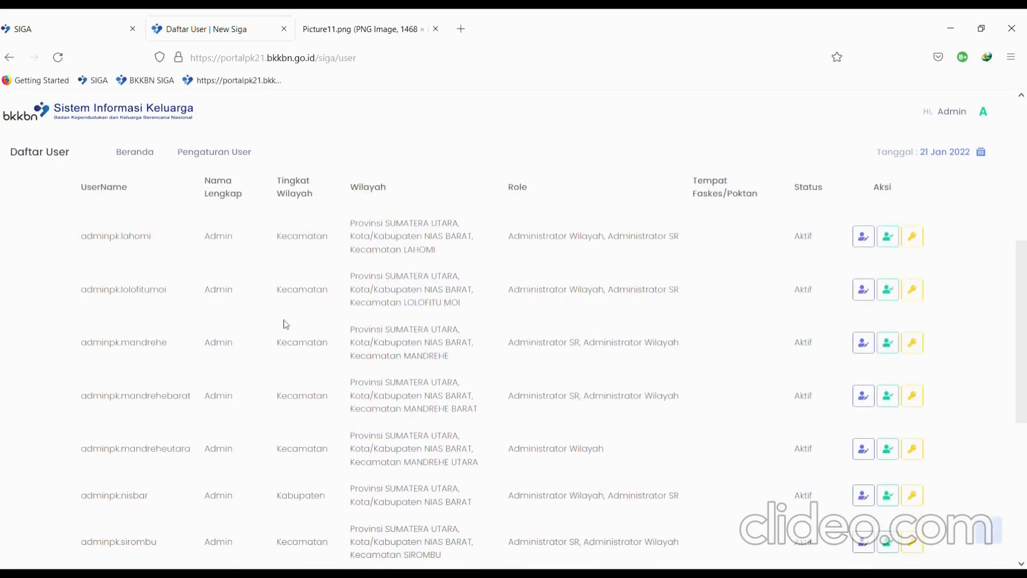
double_click(142, 239)
scroll(142, 238, "up", 2, "ctrl")
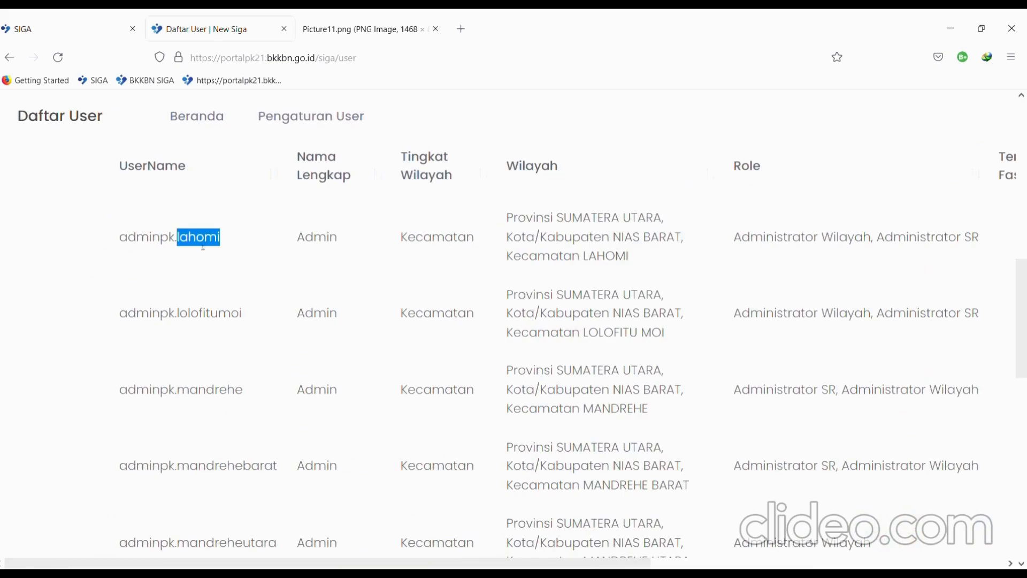
double_click(233, 317)
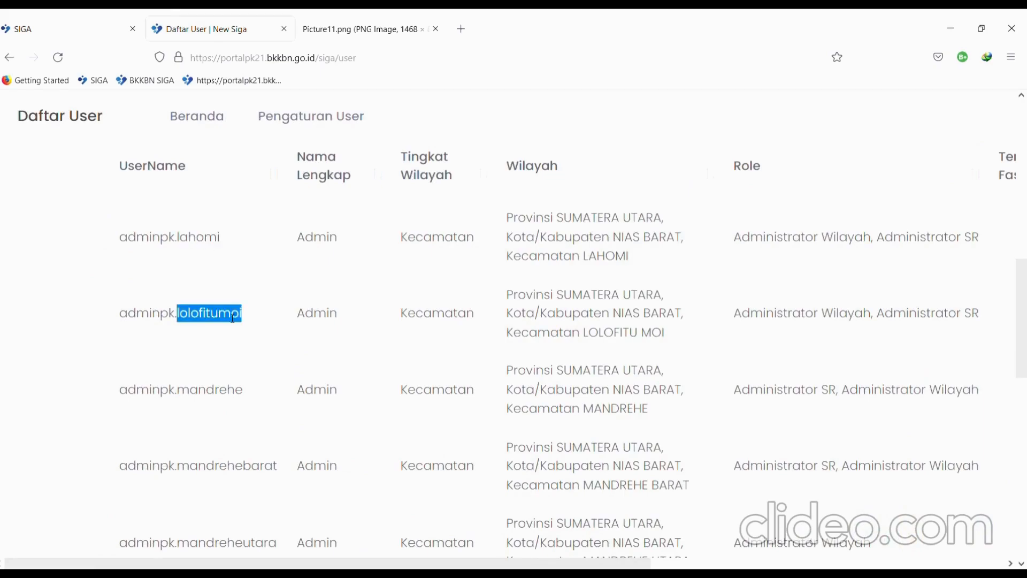
scroll(234, 317, "down", 2, "ctrl")
scroll(186, 351, "down", 2)
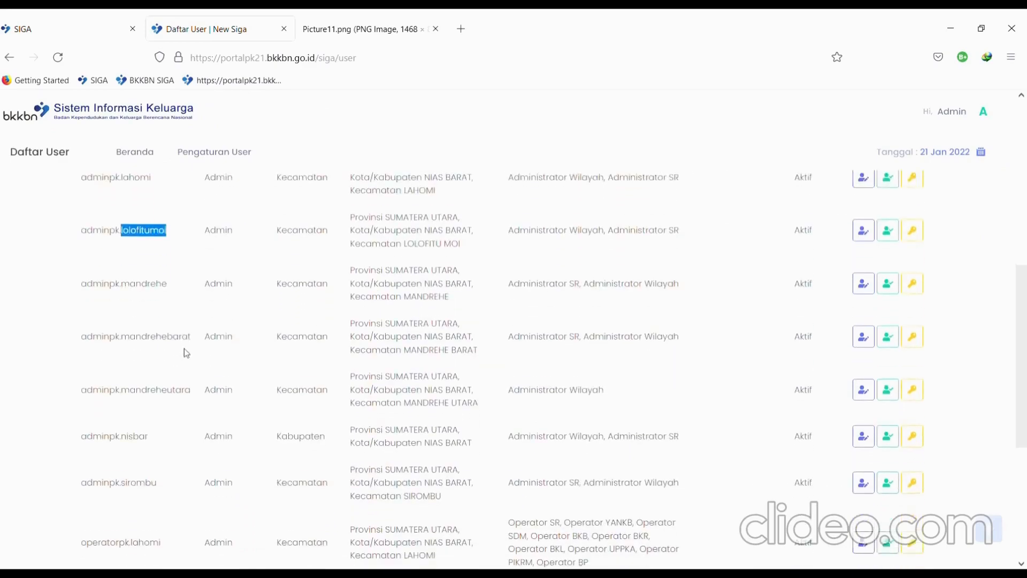
scroll(605, 331, "up", 2, "ctrl")
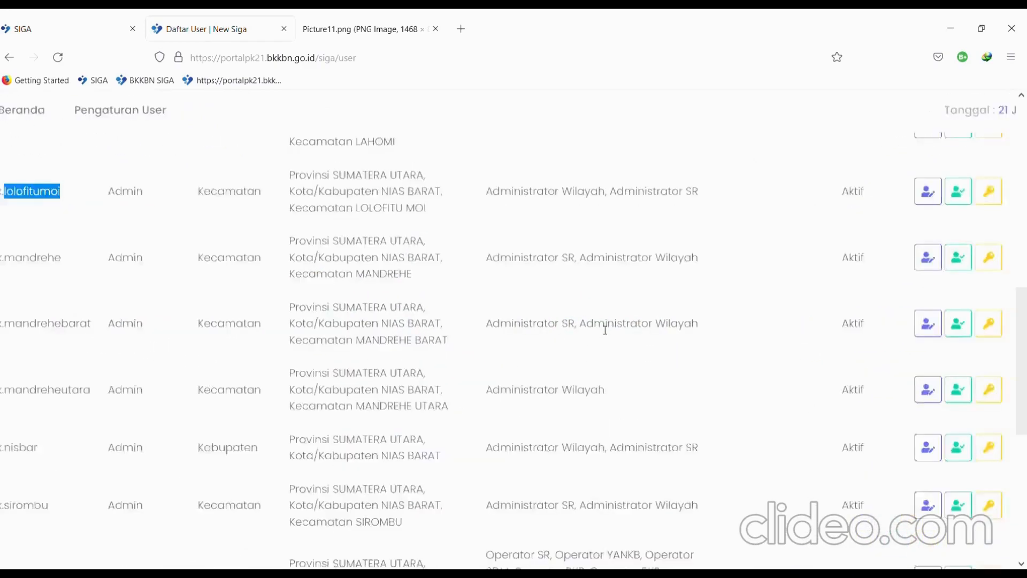
scroll(605, 330, "up", 1, "ctrl")
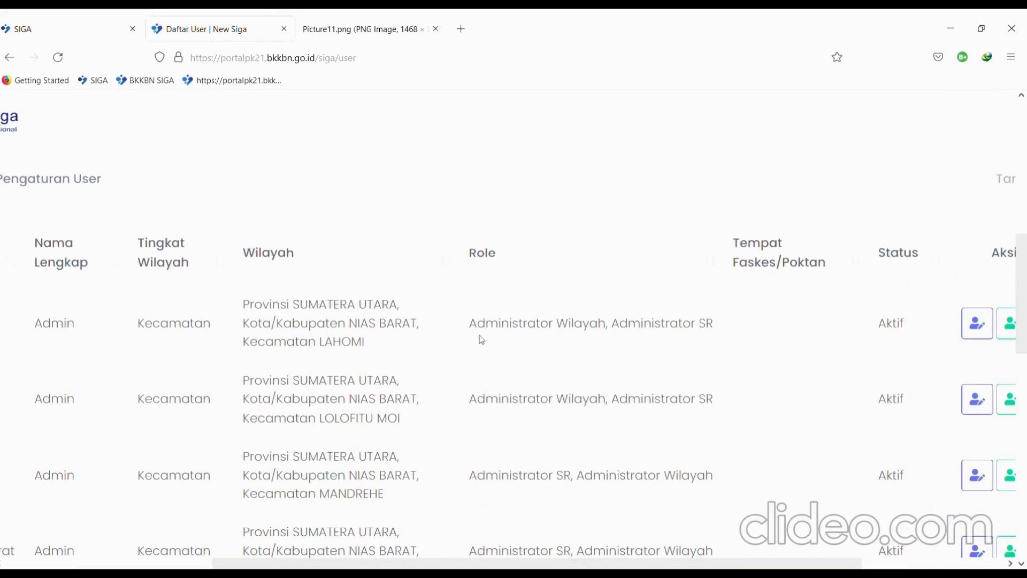
left_click_drag(469, 323, 729, 319)
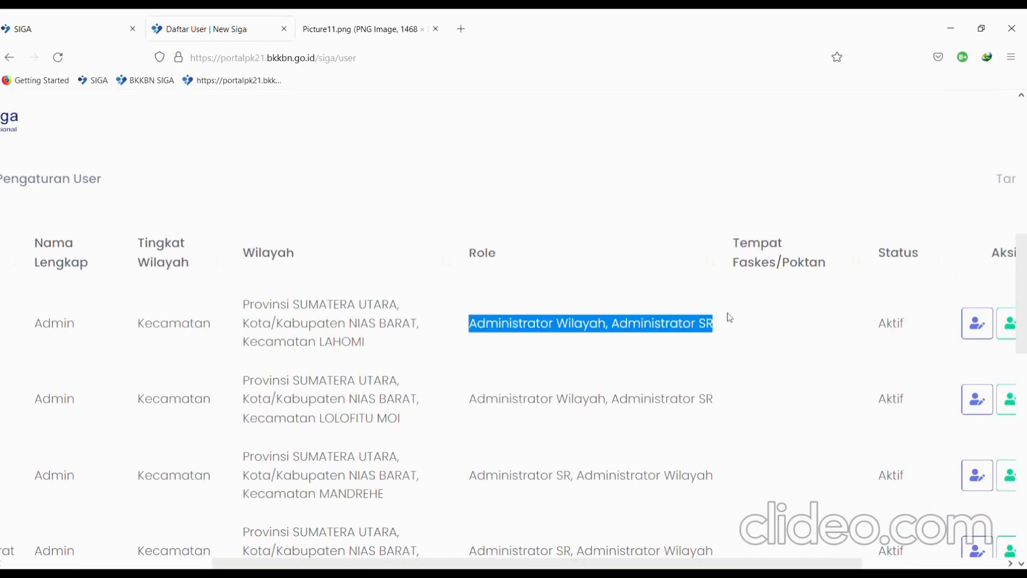
left_click(679, 338)
scroll(679, 338, "down", 5)
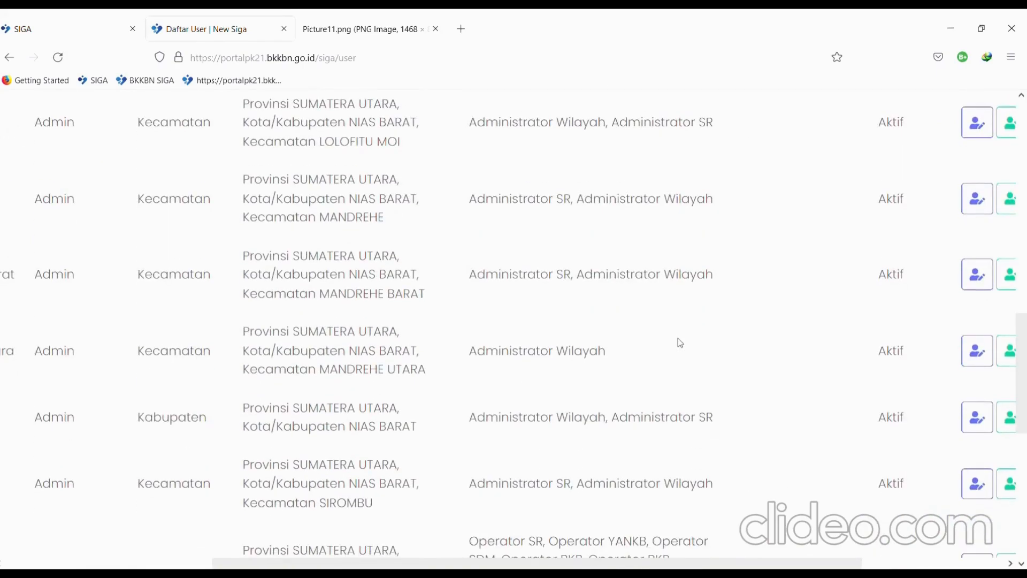
scroll(678, 338, "down", 3, "ctrl")
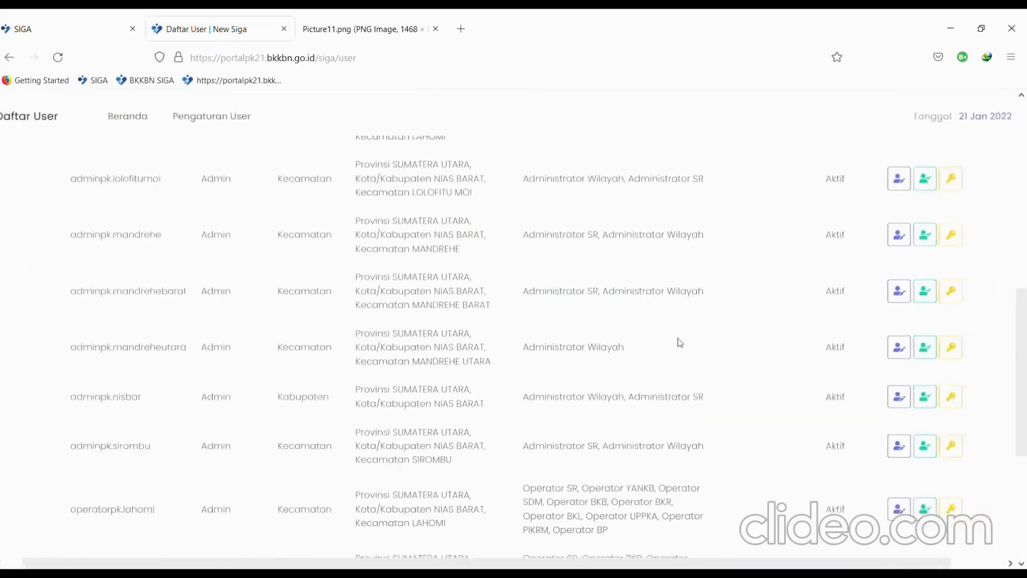
scroll(678, 338, "up", 3, "ctrl")
scroll(642, 353, "left", 2)
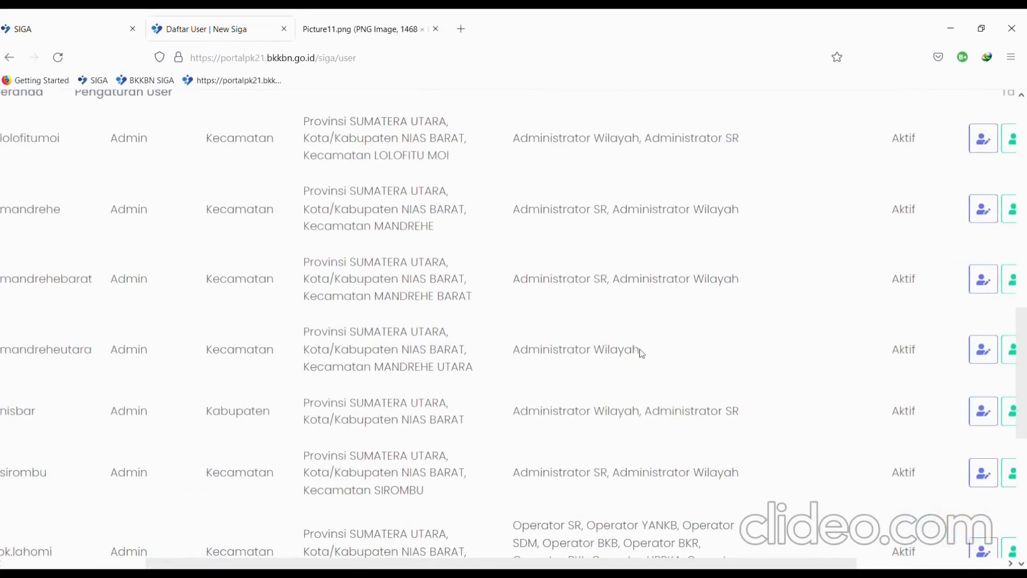
scroll(642, 353, "up", 1, "ctrl")
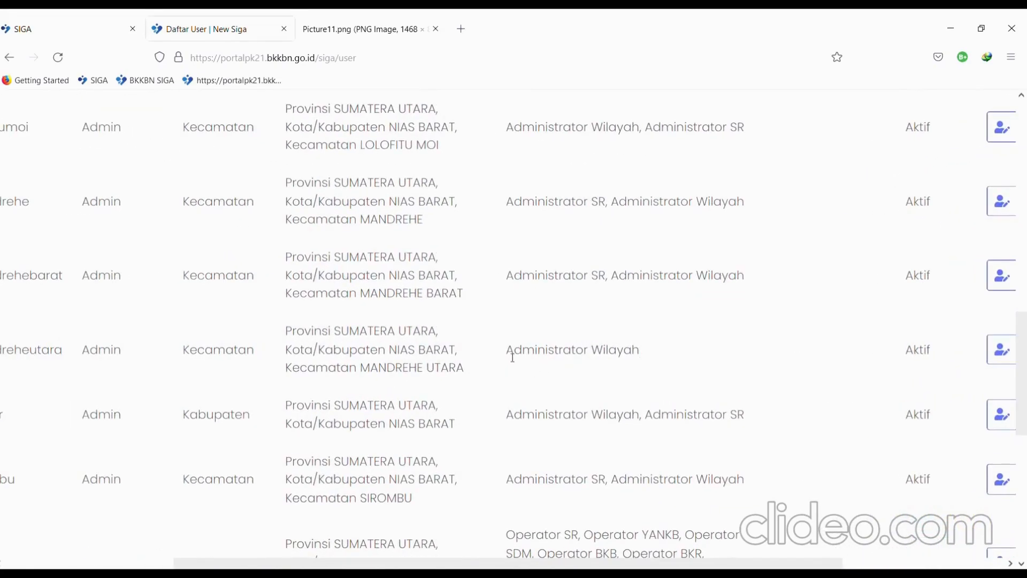
left_click_drag(514, 354, 646, 354)
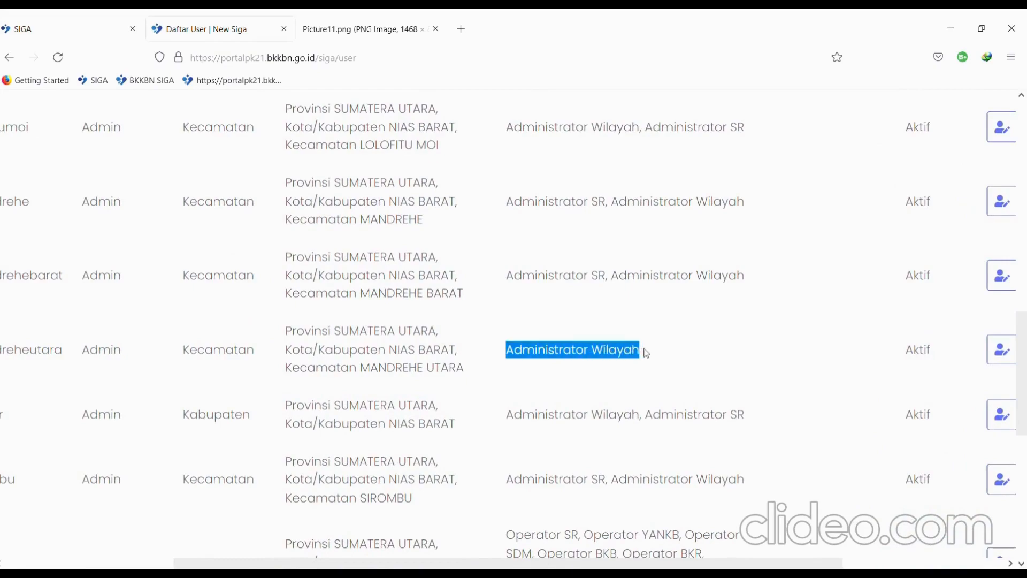
scroll(647, 354, "left", 5)
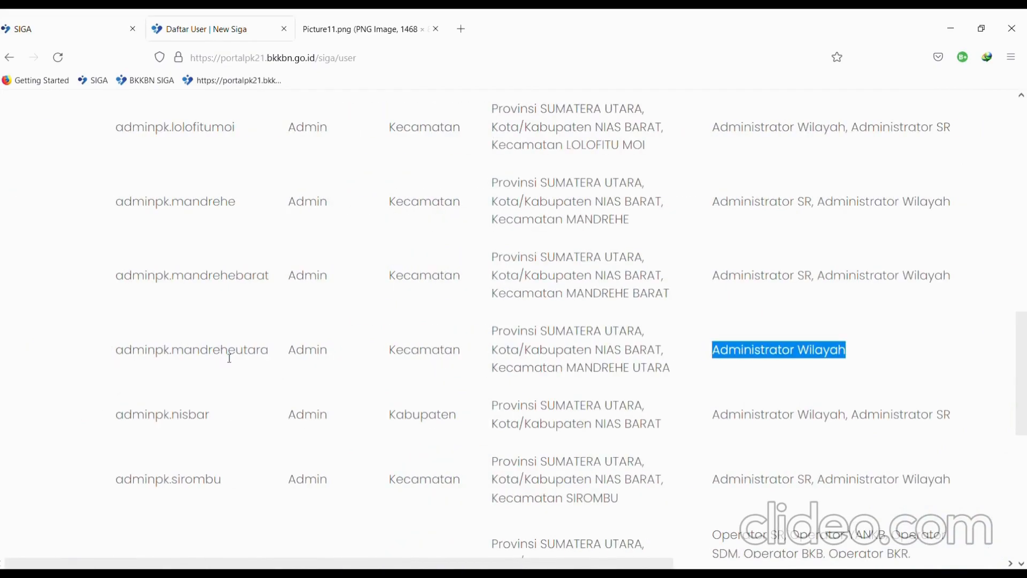
key("ctrl+minus")
key("ctrl+minus")
key("ctrl+minus")
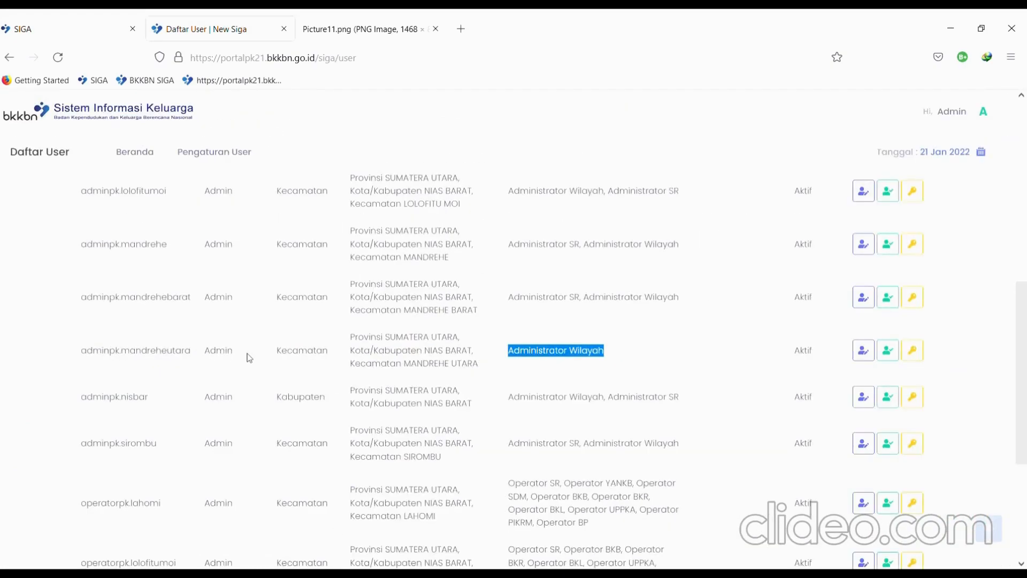
scroll(249, 358, "up", 1)
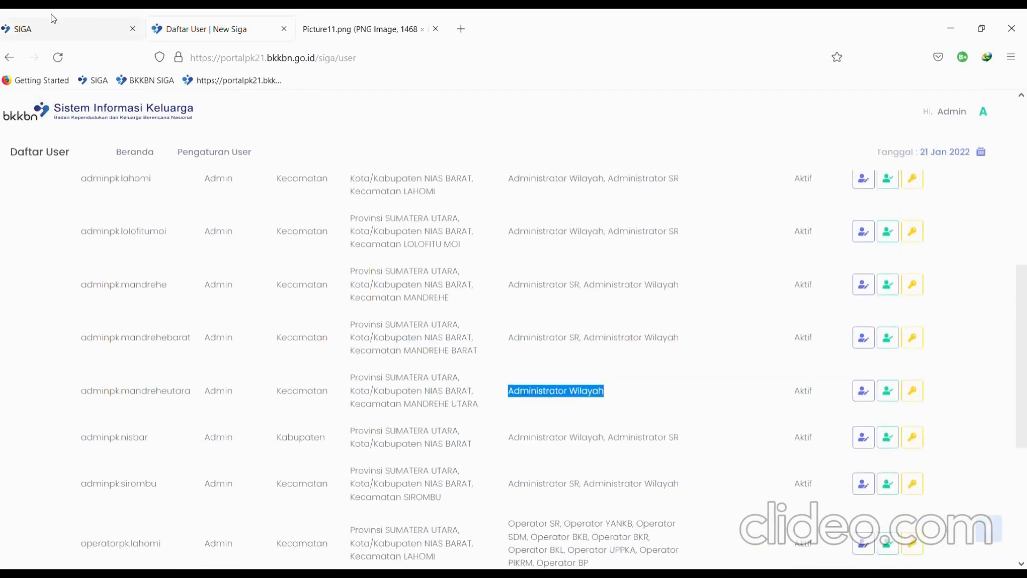
- Enlarge the user list and copy the Mandrehe Utara admin's username
key("ctrl+plus")
key("ctrl+plus")
key("ctrl+plus")
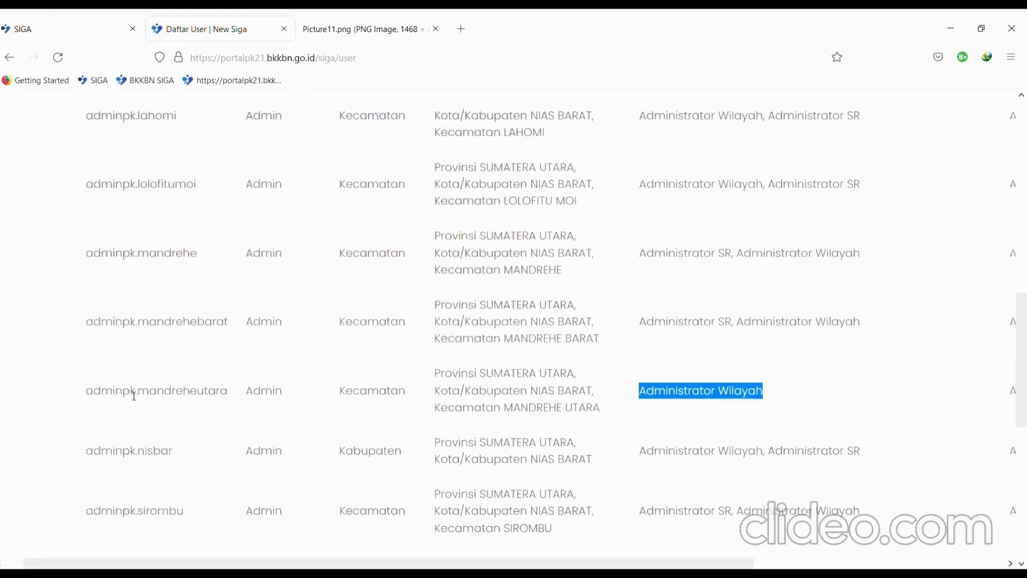
left_click(127, 18)
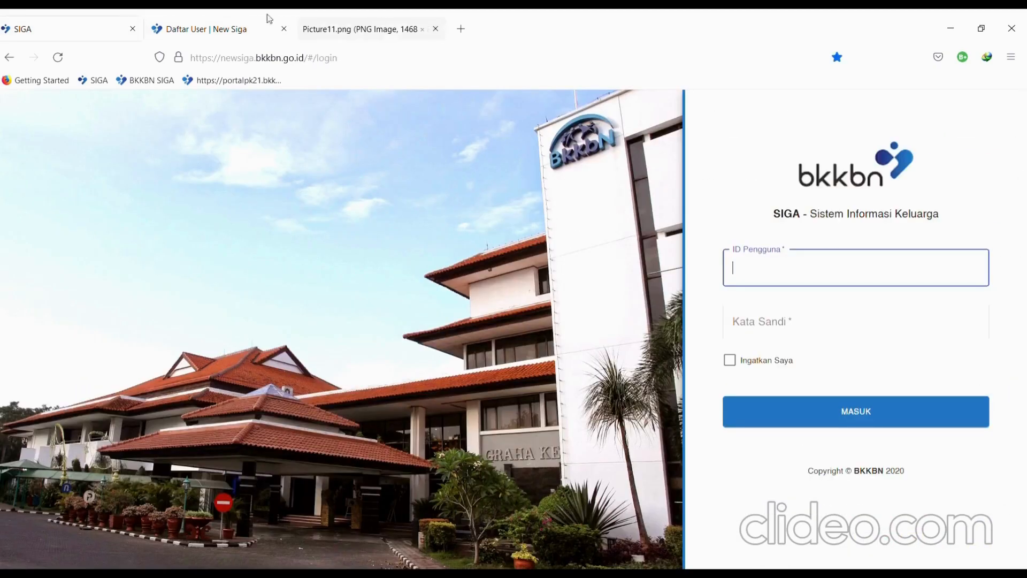
left_click(206, 18)
triple_click(185, 393)
key("ctrl+c")
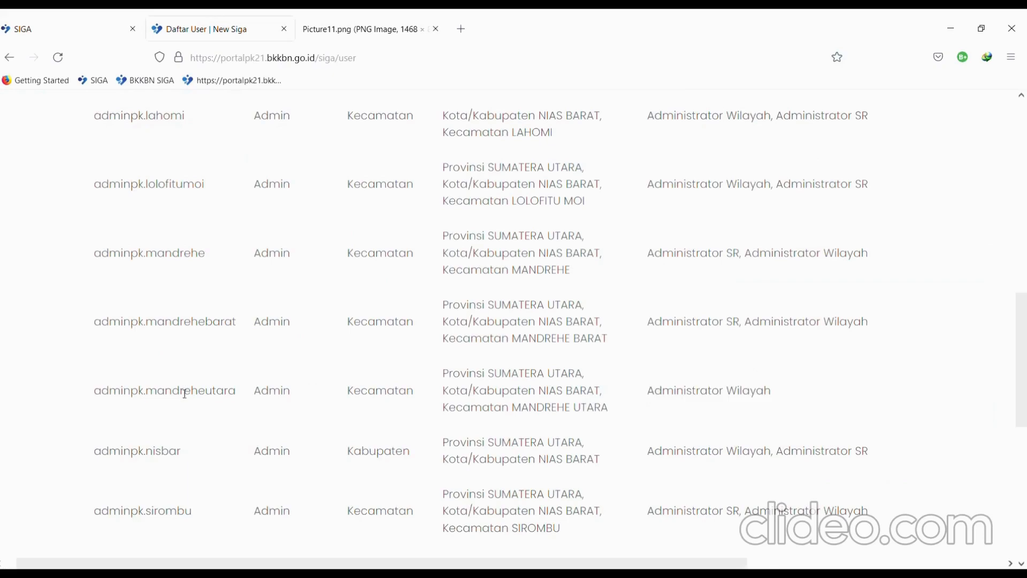
left_click(64, 18)
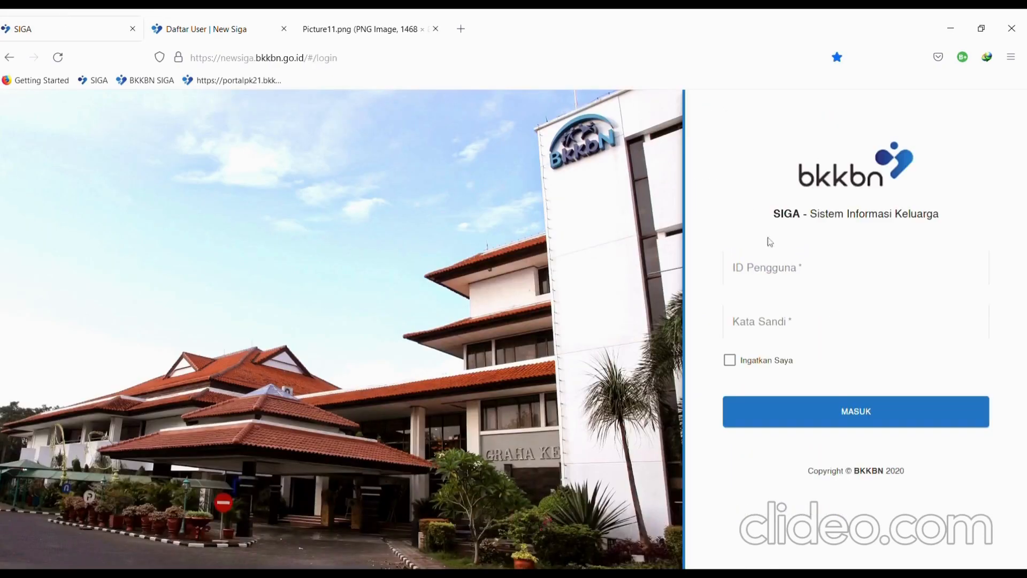
left_click(787, 270)
key("ctrl+v")
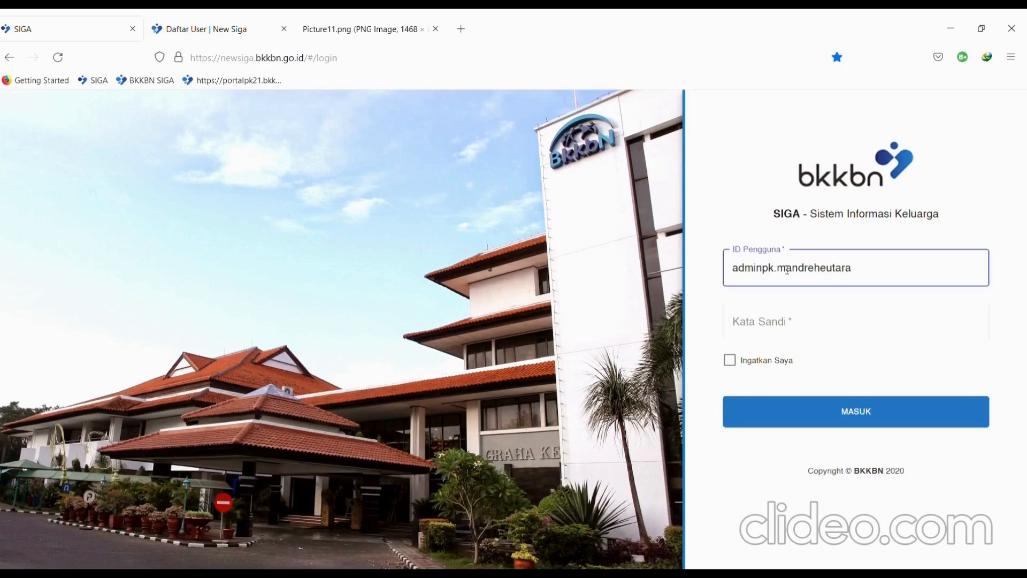
key("Tab")
type("******")
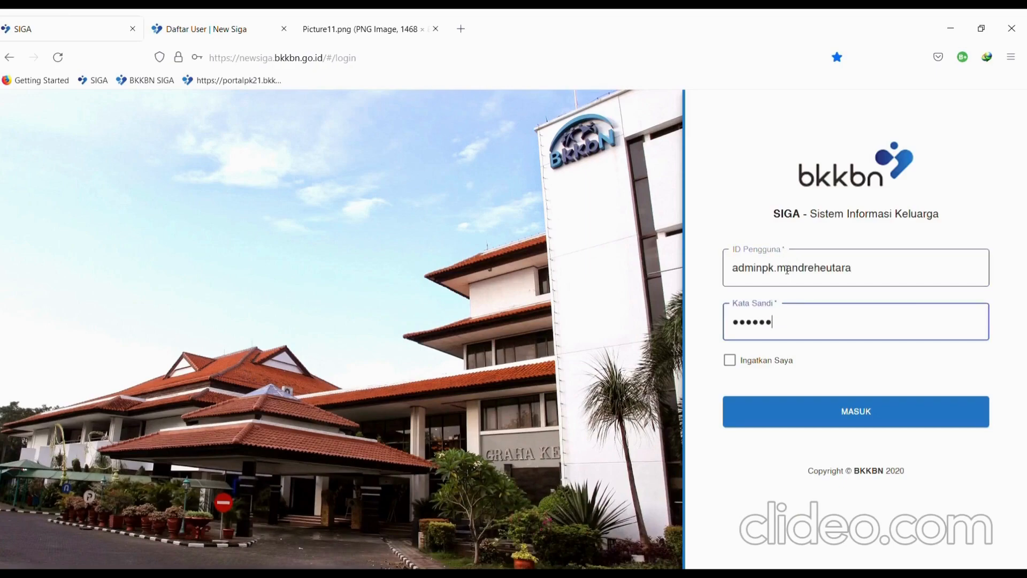
key("Return")
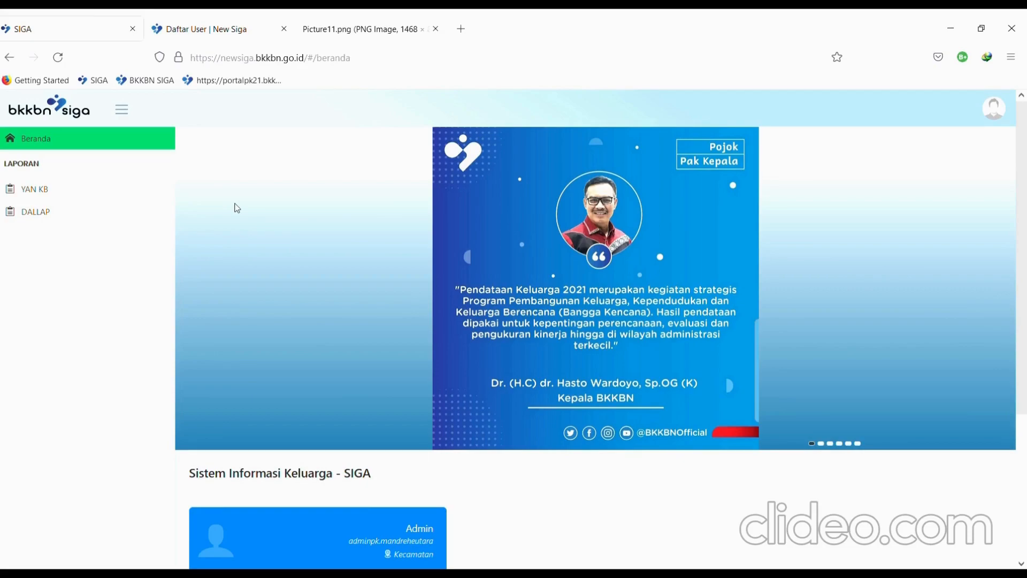
- Try the YAN KB and DALLAP reports as the Mandrehe Utara admin, both returning 401
scroll(235, 203, "down", 4)
scroll(235, 204, "up", 4)
scroll(234, 203, "up", 2)
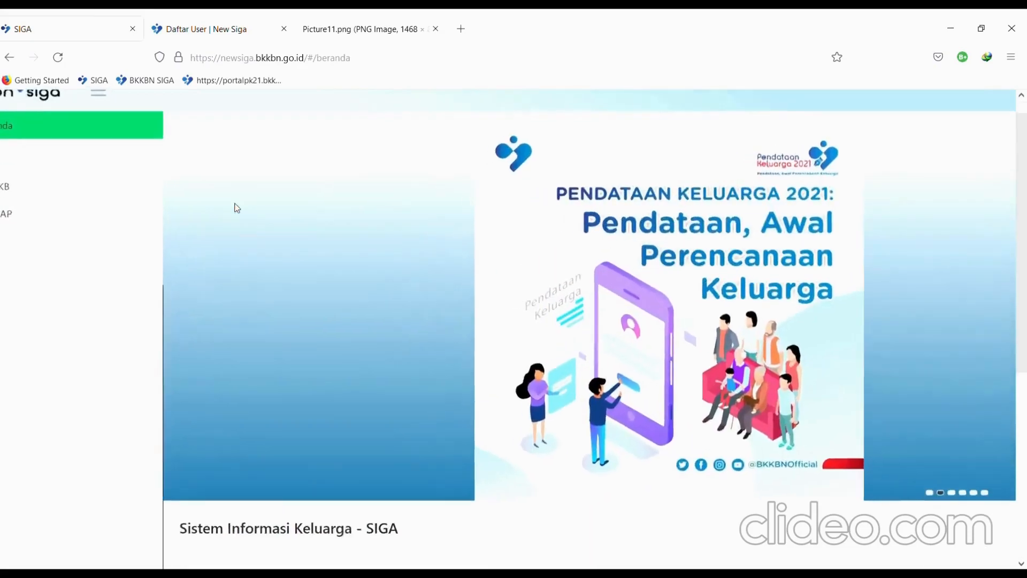
scroll(235, 203, "up", 2)
scroll(235, 203, "left", 2)
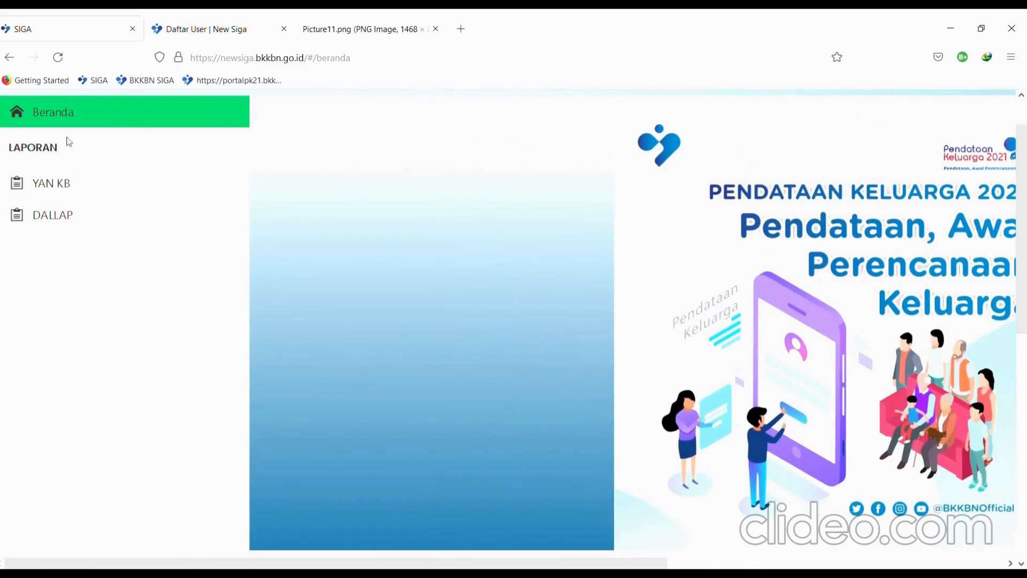
scroll(69, 142, "down", 3)
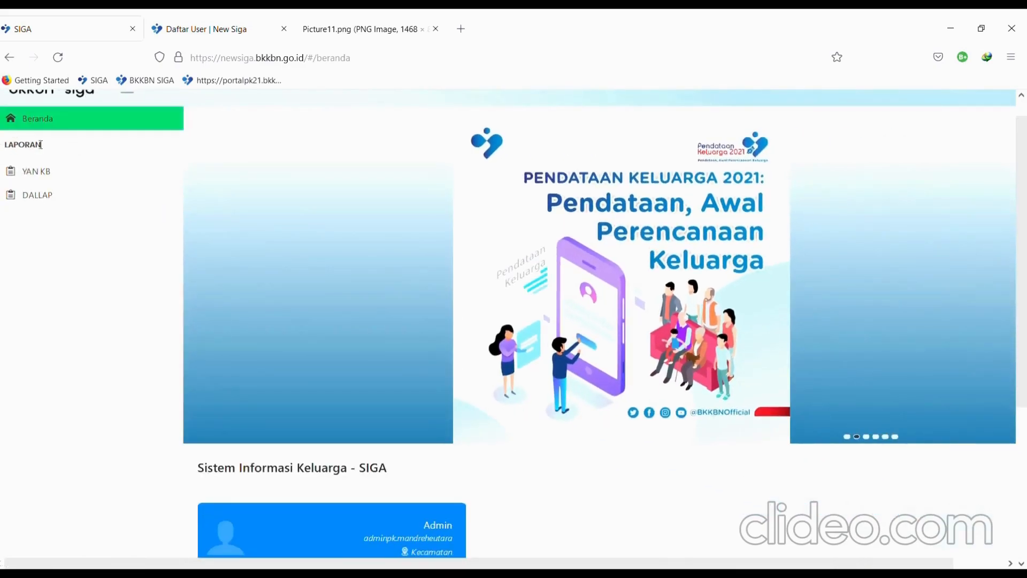
left_click(50, 180)
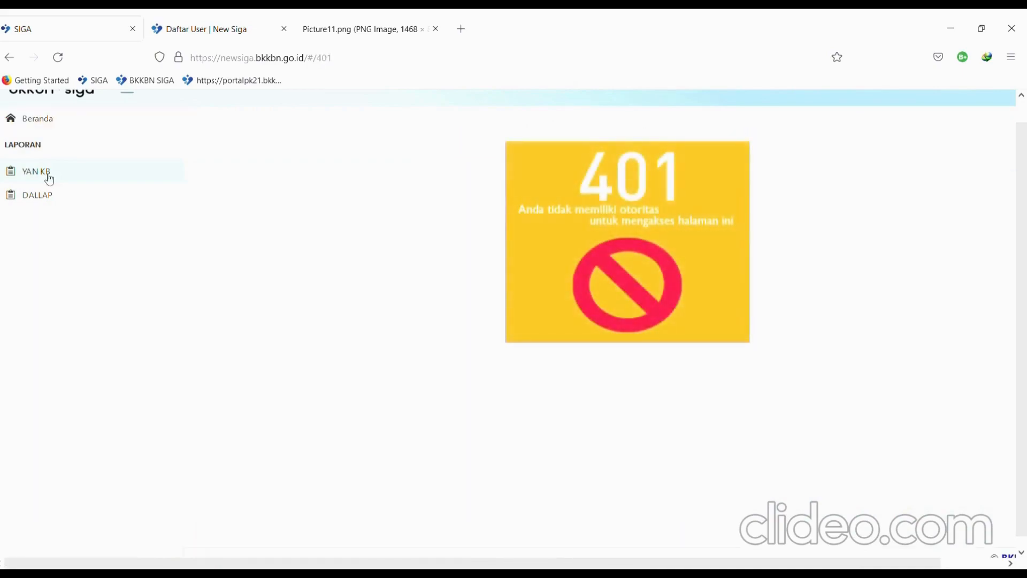
left_click(50, 202)
scroll(411, 310, "up", 1)
scroll(411, 311, "down", 1)
scroll(414, 311, "up", 1)
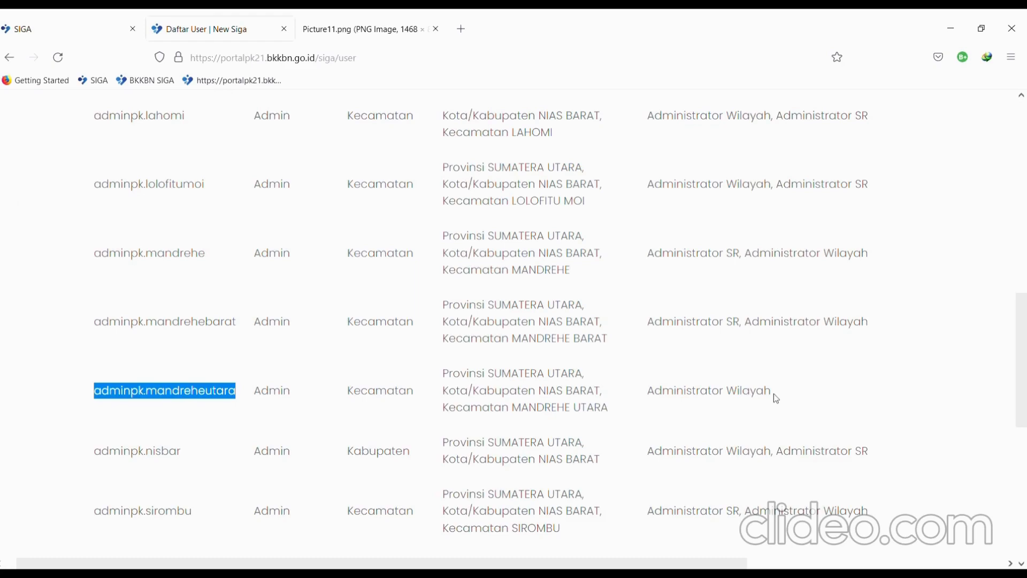
- Check the MANDREHE UTARA admin row's Administrator Wilayah role and open its Edit User form
left_click_drag(774, 393, 650, 395)
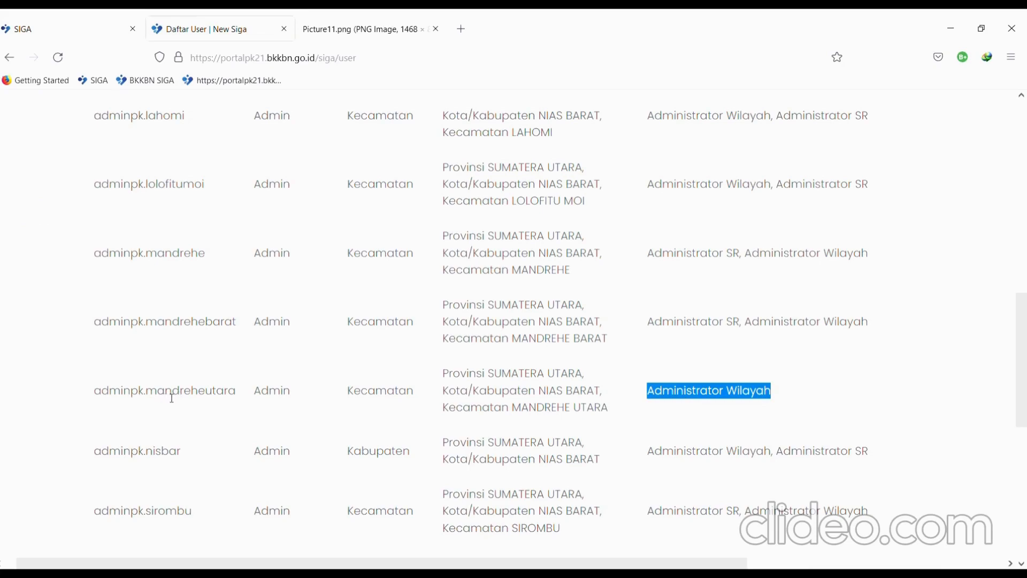
double_click(172, 396)
key("ctrl+minus")
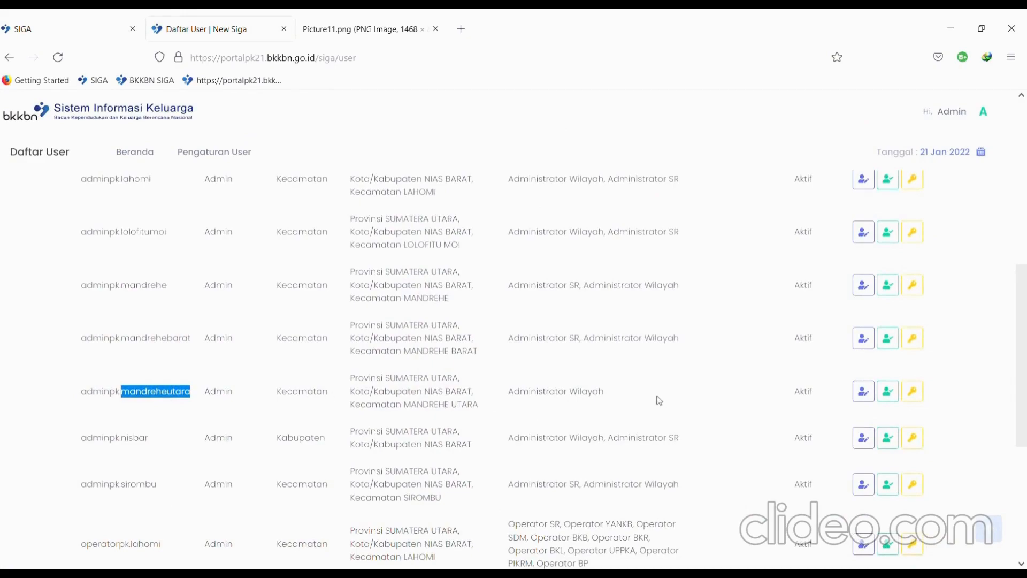
key("ctrl+plus")
key("ctrl+plus")
key("ctrl+plus")
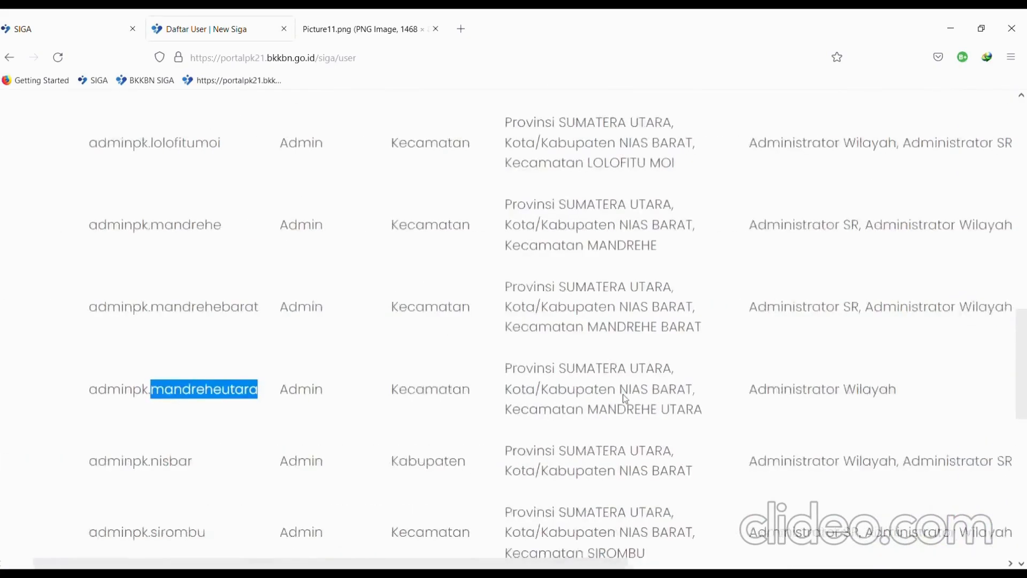
key("ctrl+minus")
key("ctrl+minus")
key("ctrl+minus")
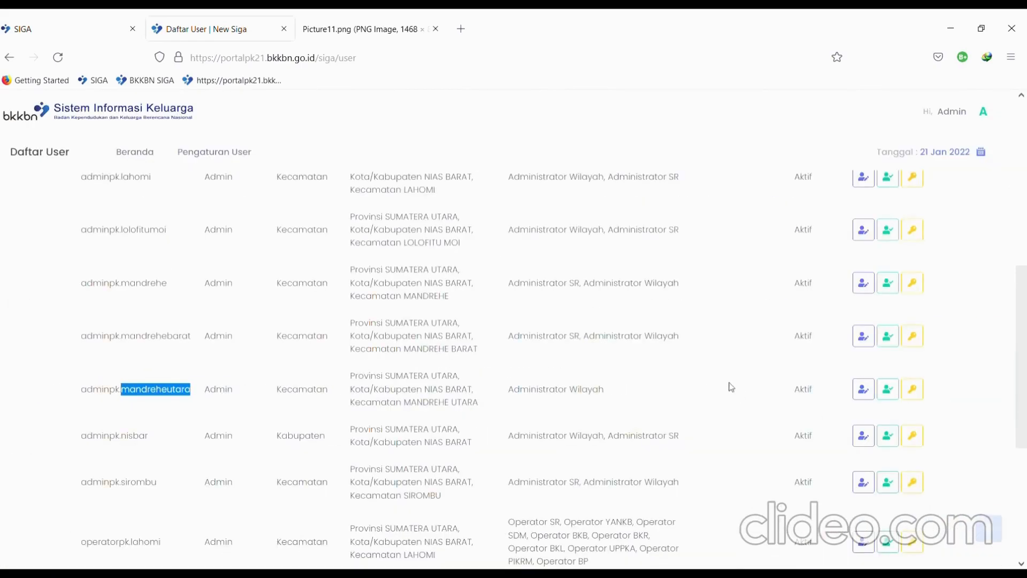
left_click(731, 387)
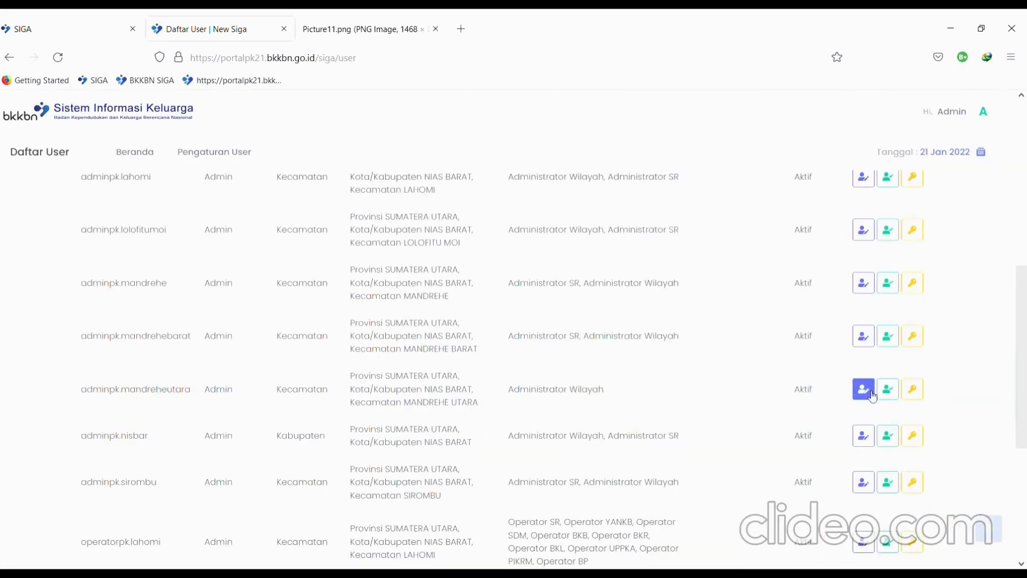
scroll(873, 396, "up", 5)
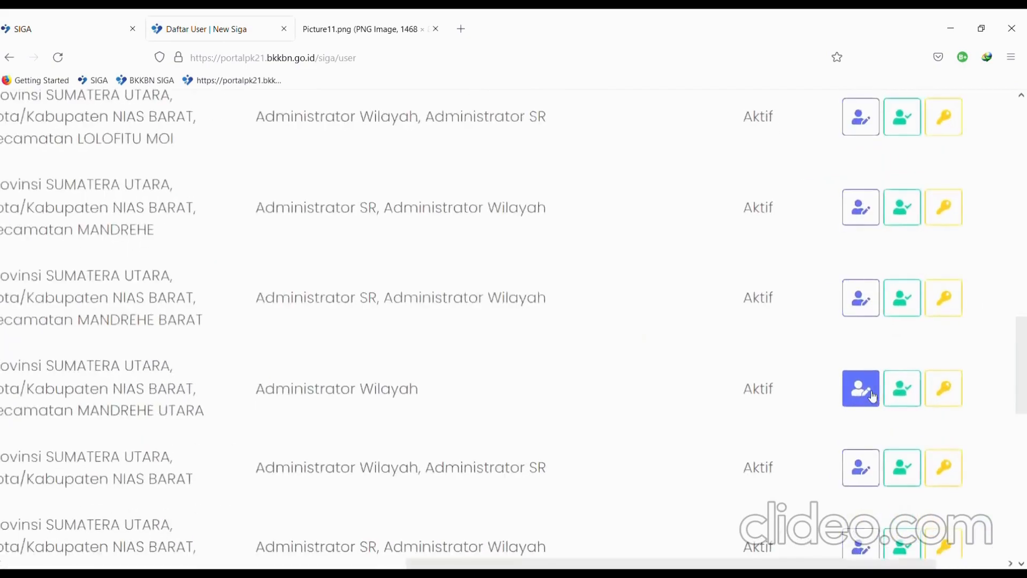
left_click(867, 394)
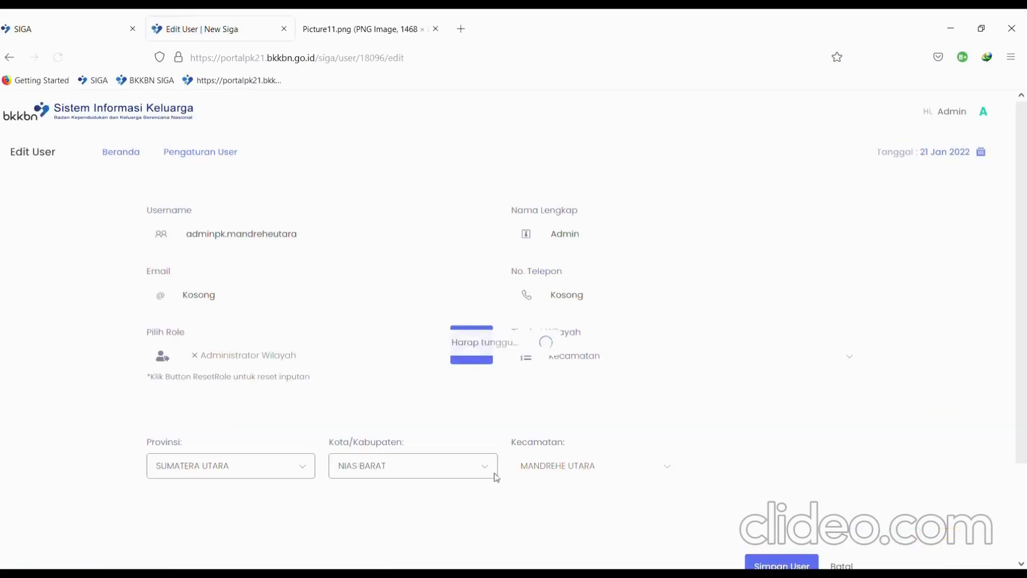
- Add Administrator SR as a second role and try saving, dismissing the 'Email sudah ada' error
scroll(292, 408, "up", 4)
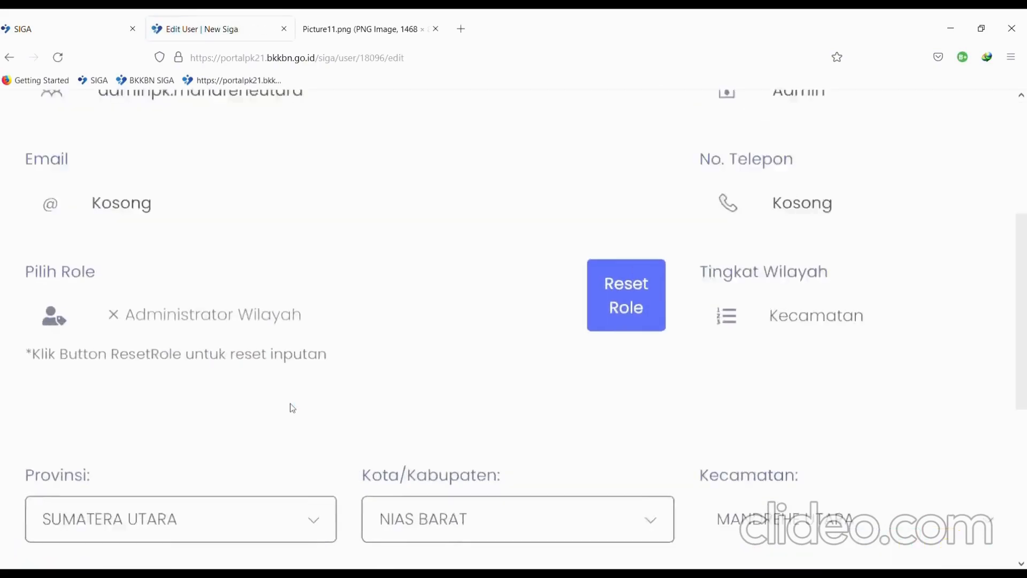
left_click(598, 316)
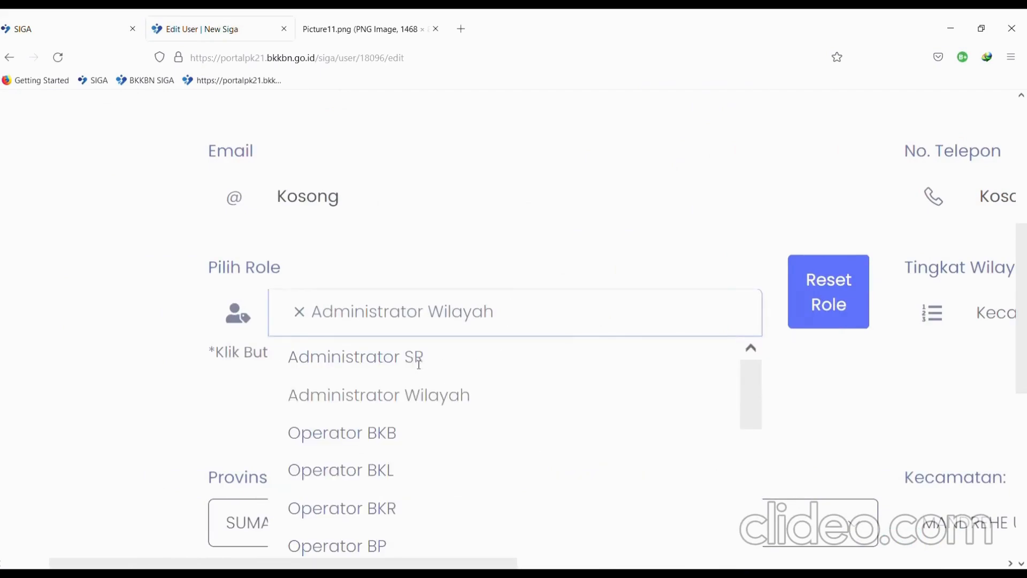
left_click(418, 360)
scroll(693, 404, "down", 4)
scroll(693, 404, "down", 3)
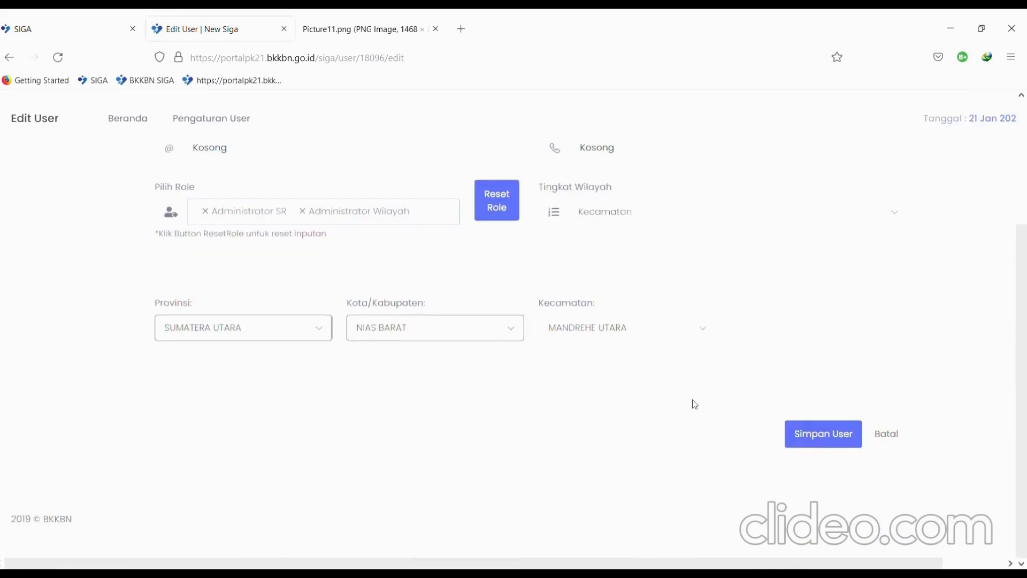
left_click(824, 447)
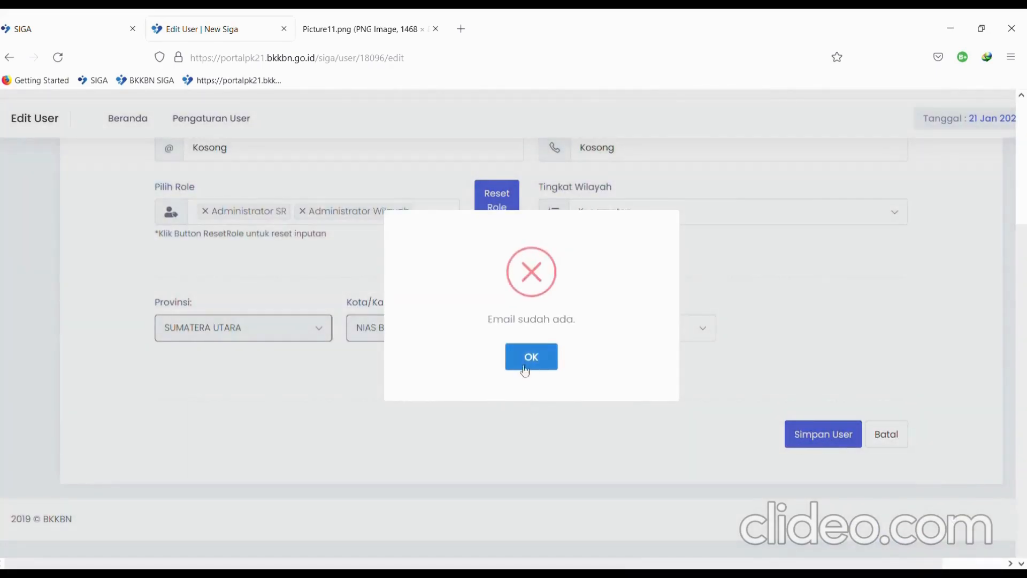
left_click(531, 357)
- Replace the empty 'Kosong' e-mail with the account's e-mail address and save the user
scroll(444, 364, "up", 3)
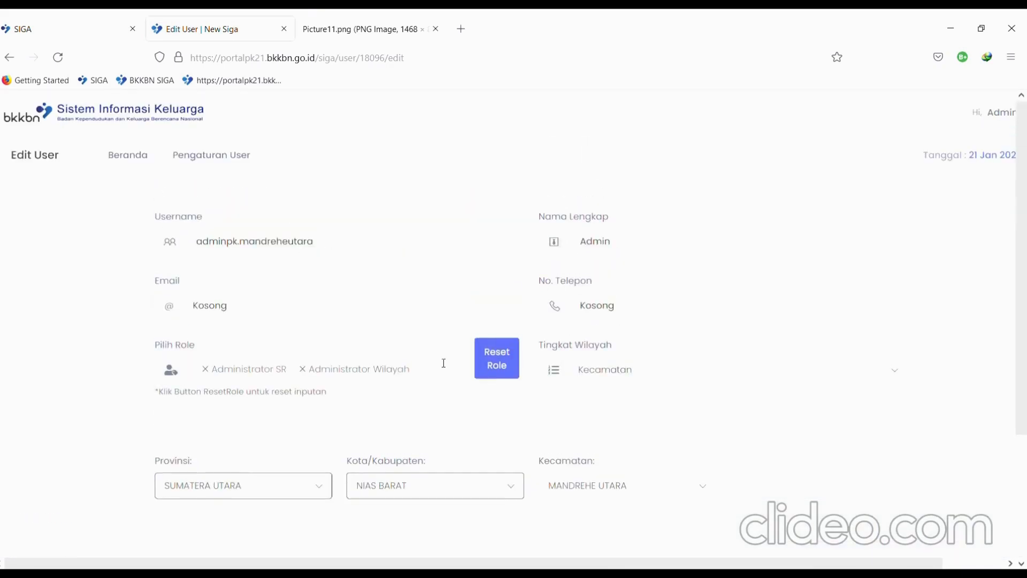
double_click(257, 314)
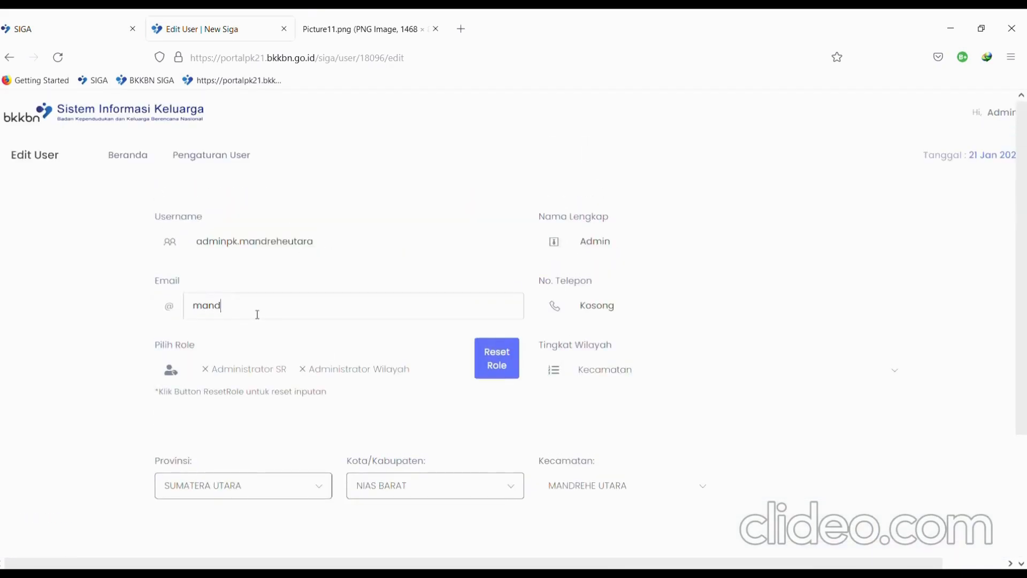
scroll(476, 408, "down", 3)
left_click(825, 432)
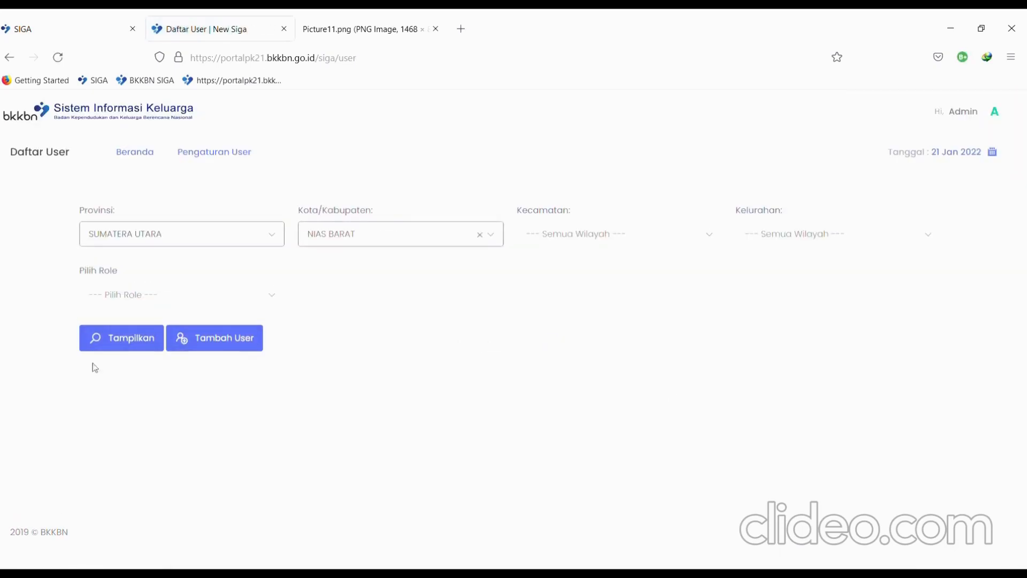
- List the SUMATERA UTARA, NIAS BARAT users and find the MANDREHE UTARA admin row
left_click(121, 343)
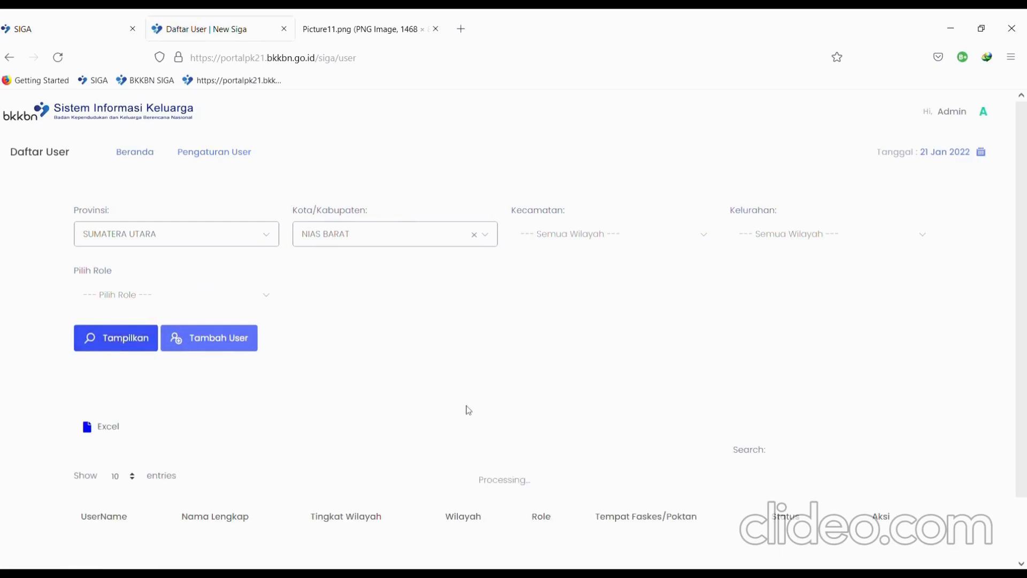
scroll(468, 410, "down", 1)
scroll(468, 410, "up", 1)
scroll(469, 410, "down", 8)
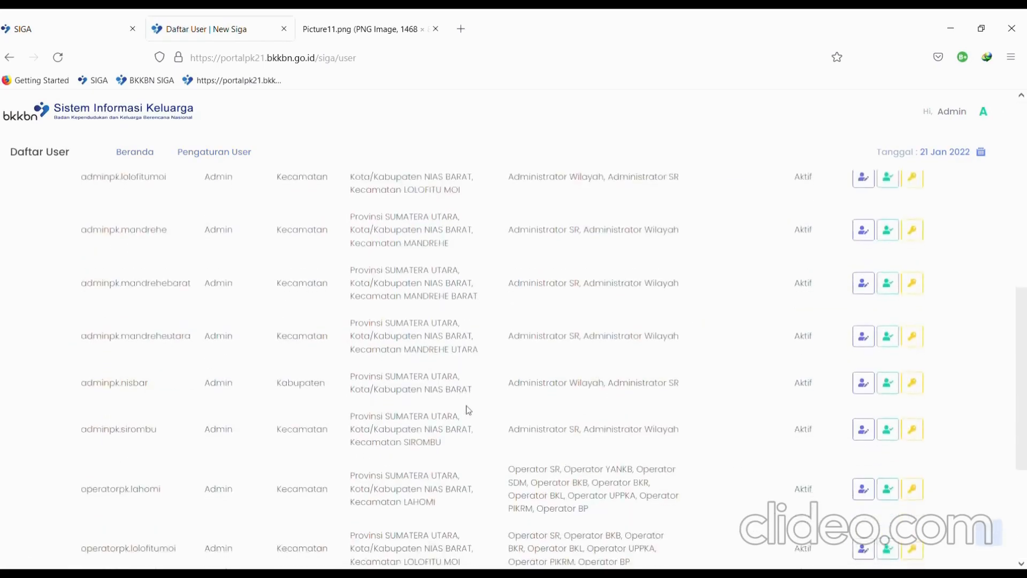
scroll(179, 360, "up", 1)
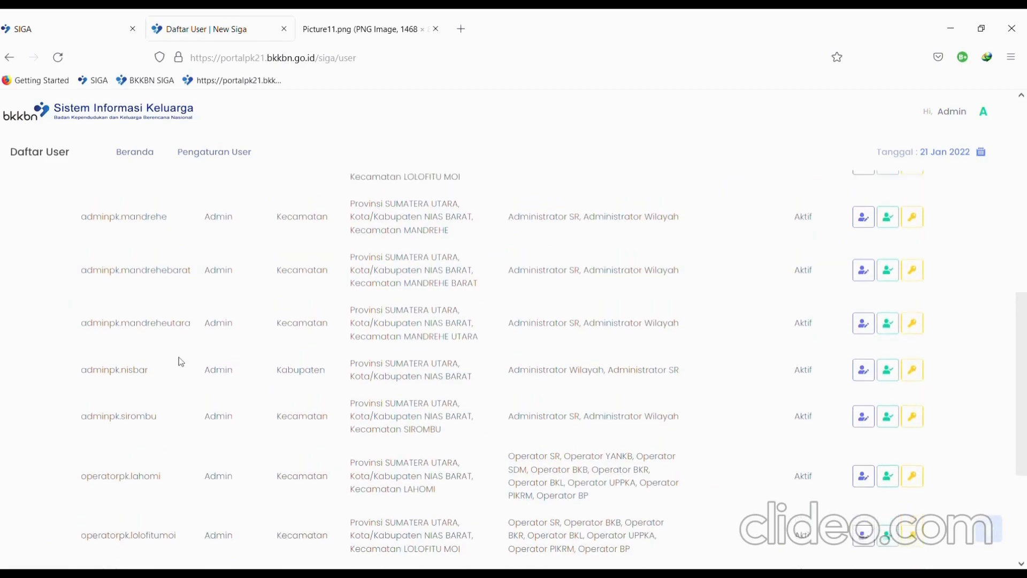
scroll(179, 360, "up", 3, "ctrl")
scroll(181, 362, "up", 1, "ctrl")
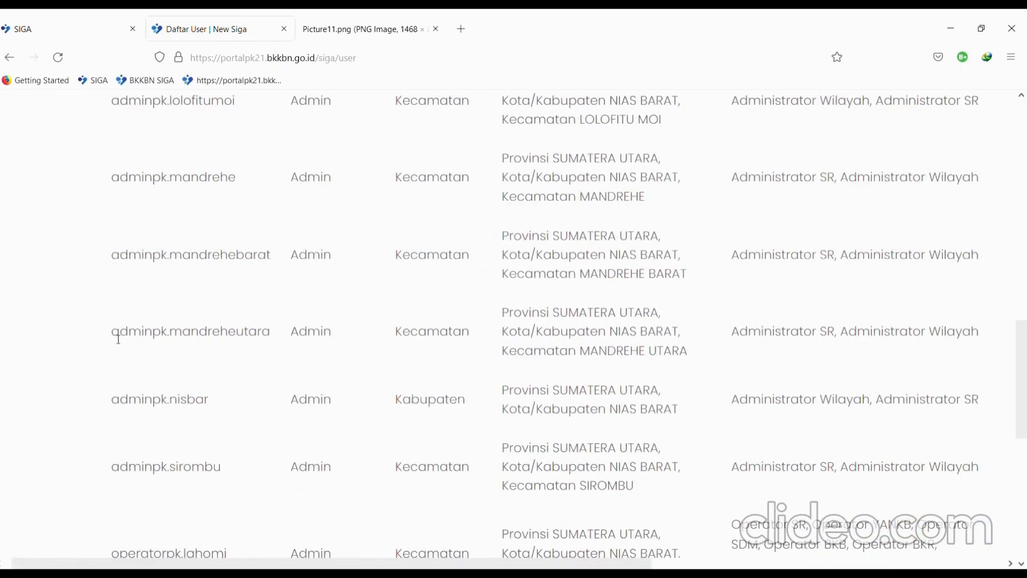
- Confirm the MANDREHE UTARA admin now holds Administrator SR, then go to the newsiga tab
left_click_drag(111, 334, 273, 327)
key("ctrl+c")
scroll(589, 363, "right", 3)
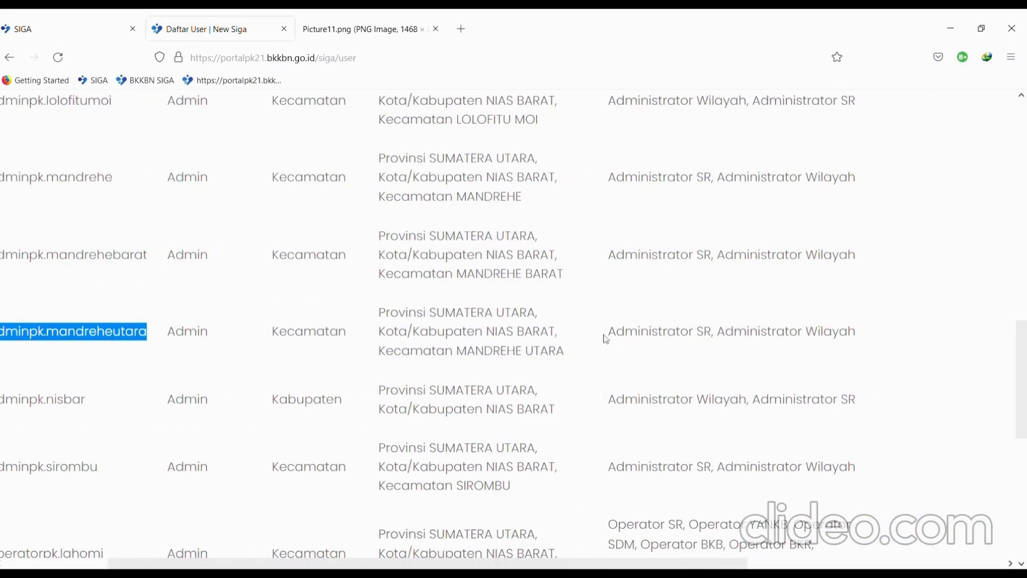
left_click(618, 338)
left_click_drag(618, 338, 707, 332)
scroll(706, 333, "down", 4, "ctrl")
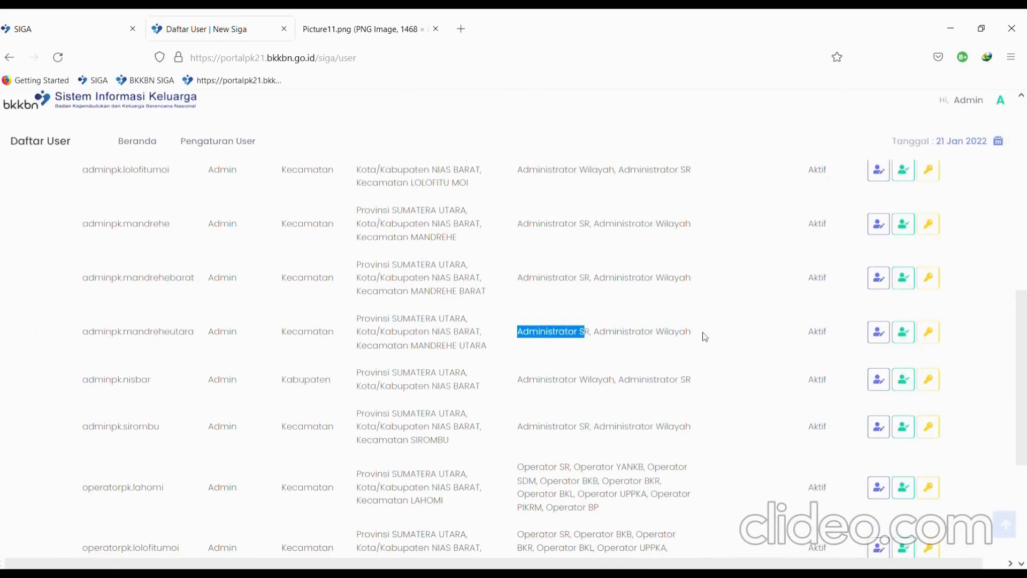
left_click(298, 196)
left_click(35, 16)
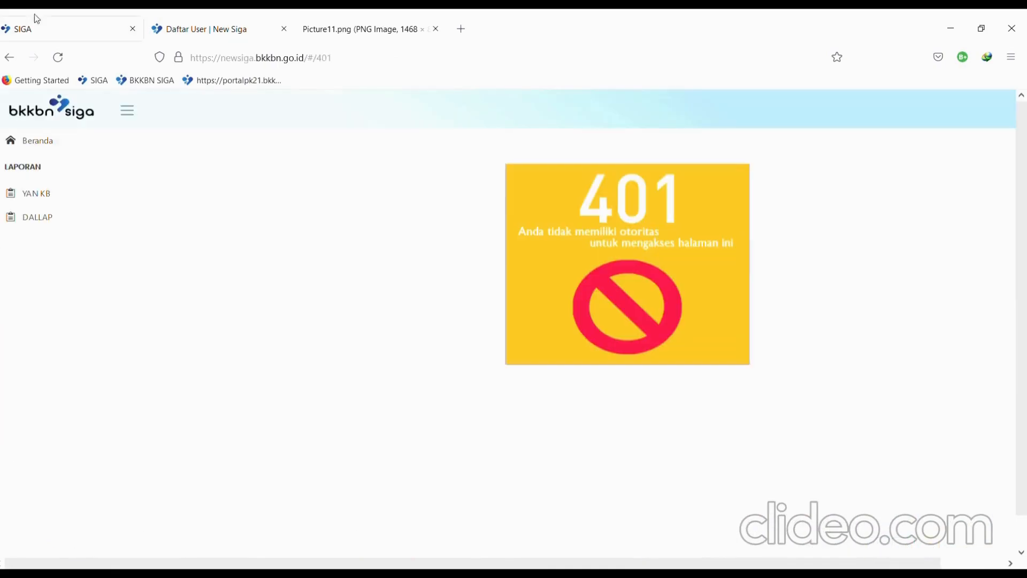
- Reload newsiga, return to Beranda, and try the AKTIF/NON AKTIF K/0 YAN KB page
left_click(54, 60)
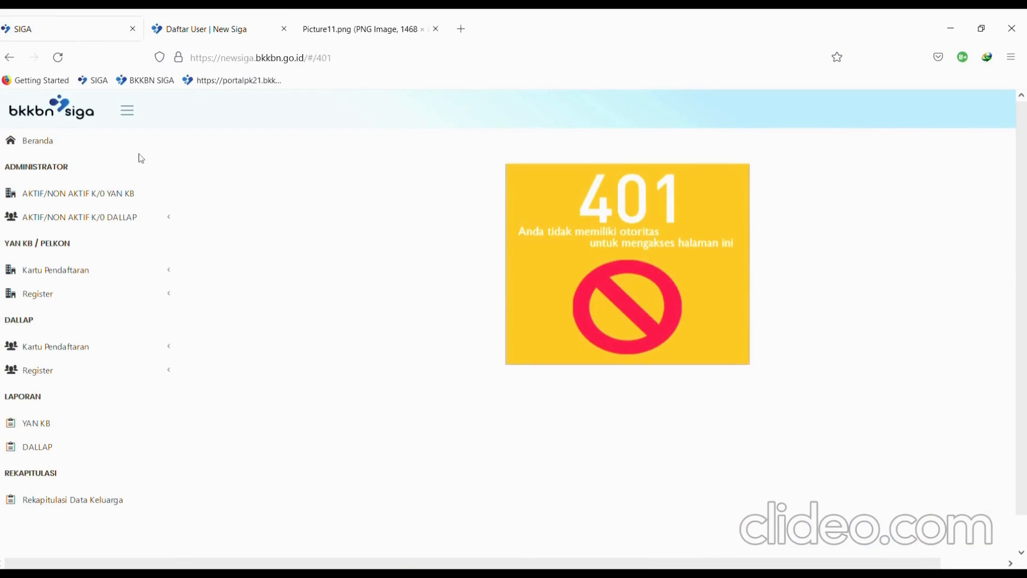
left_click(29, 142)
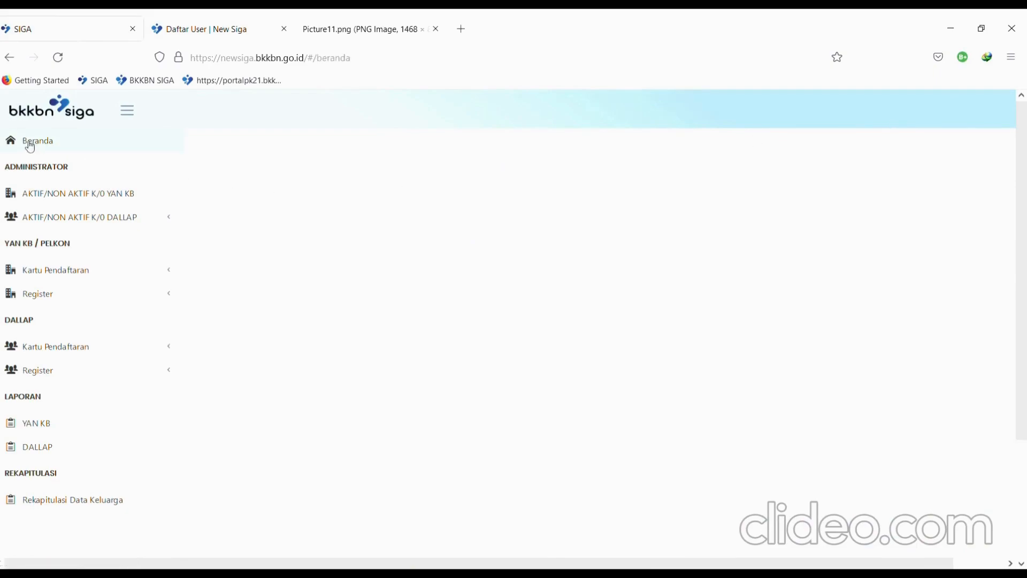
scroll(204, 309, "down", 5)
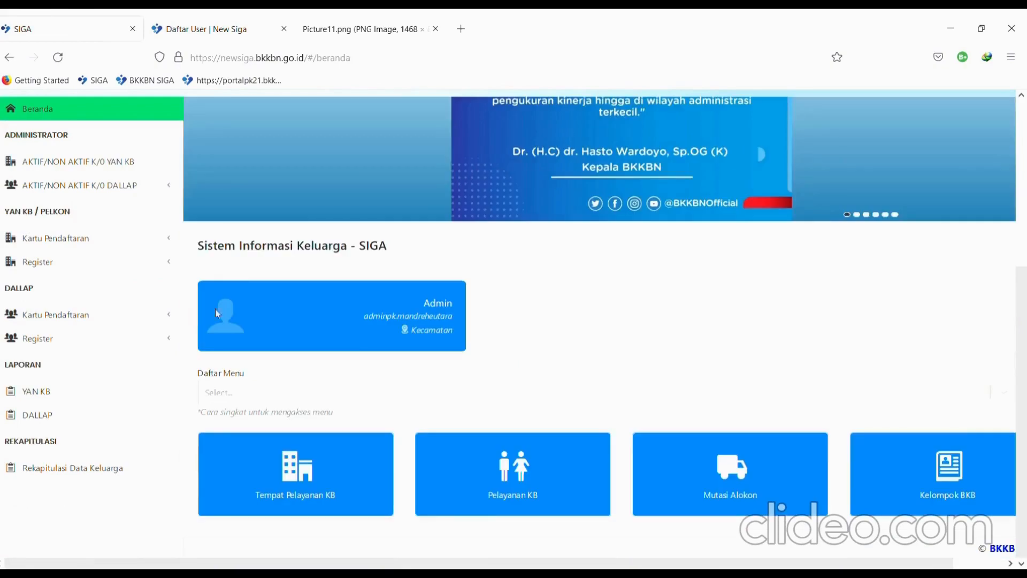
left_click(120, 173)
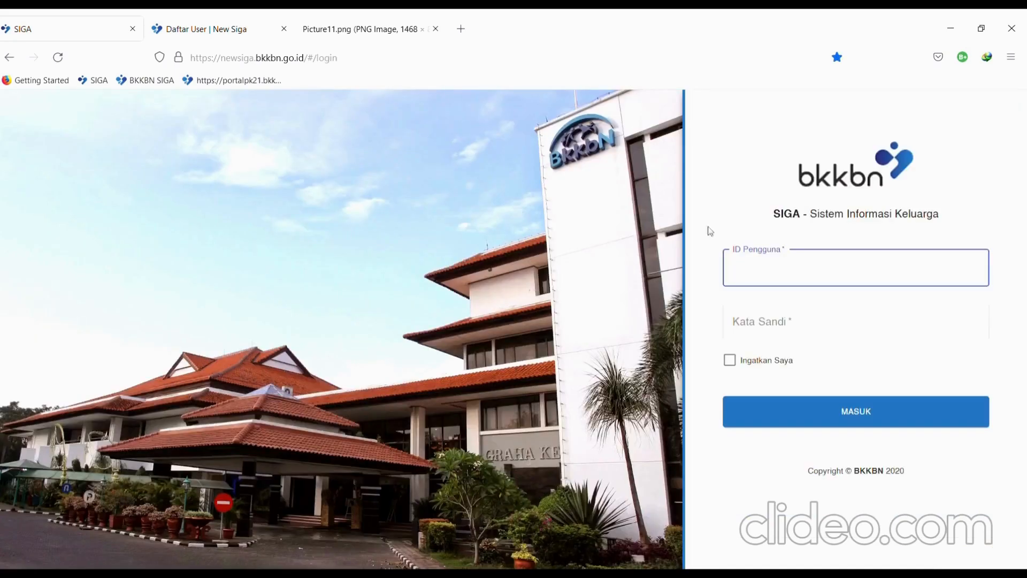
- Log back in as the MANDREHE UTARA admin and open AKTIF/NON AKTIF K/0 YAN KB
left_click(709, 222)
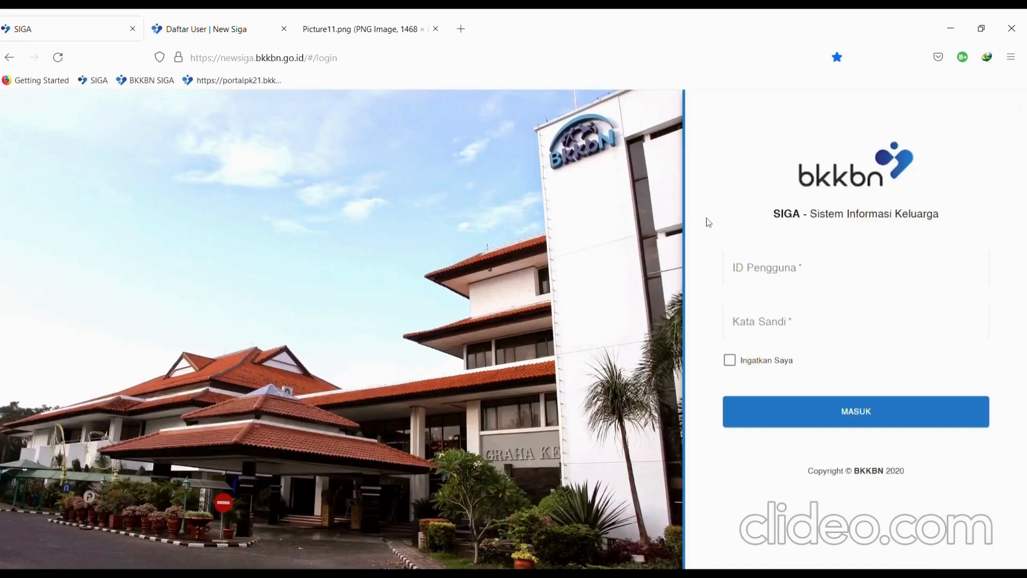
left_click(766, 268)
key("ctrl+v")
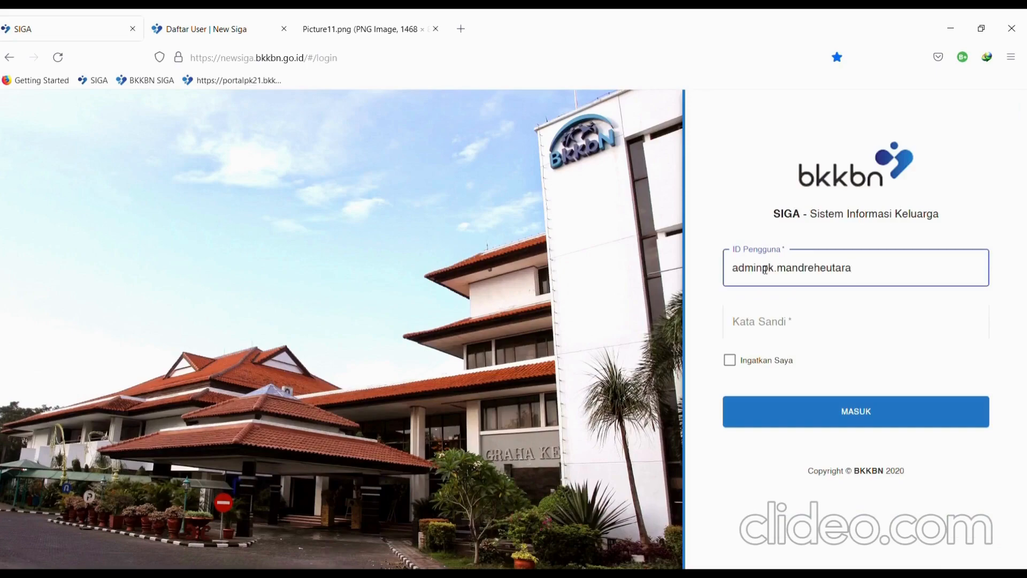
key("Tab")
type("p")
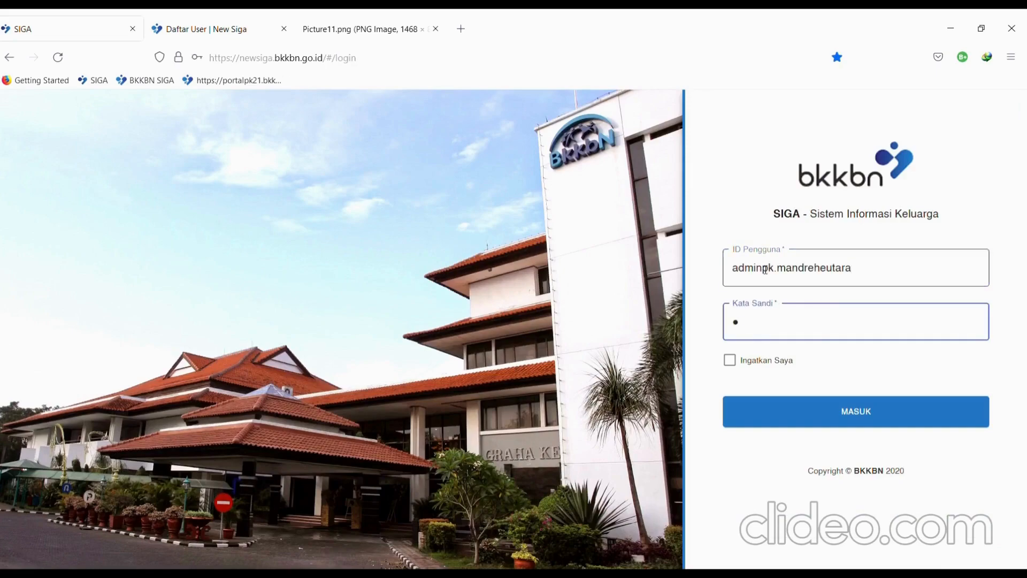
type("***")
key("Return")
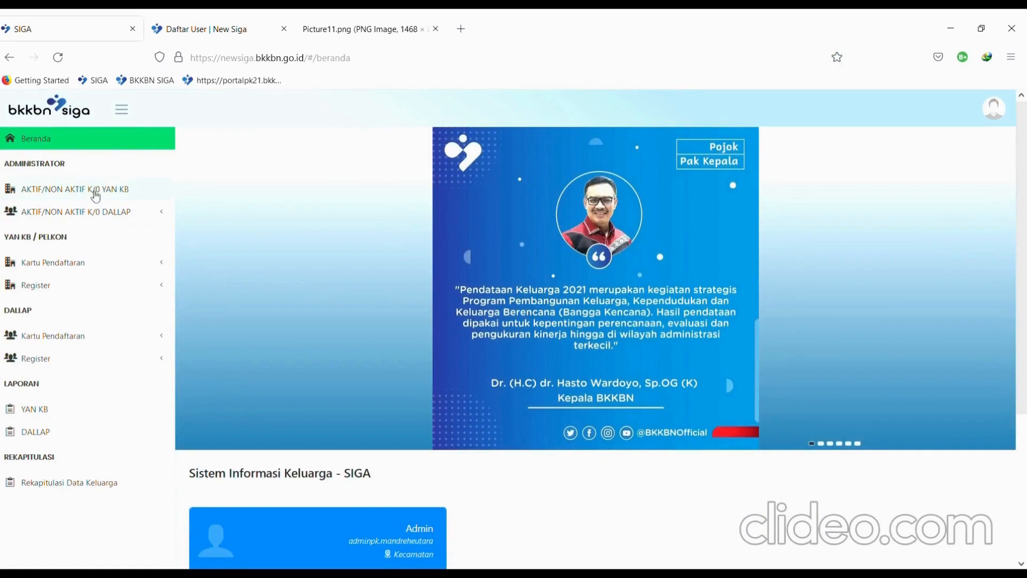
scroll(91, 189, "up", 5)
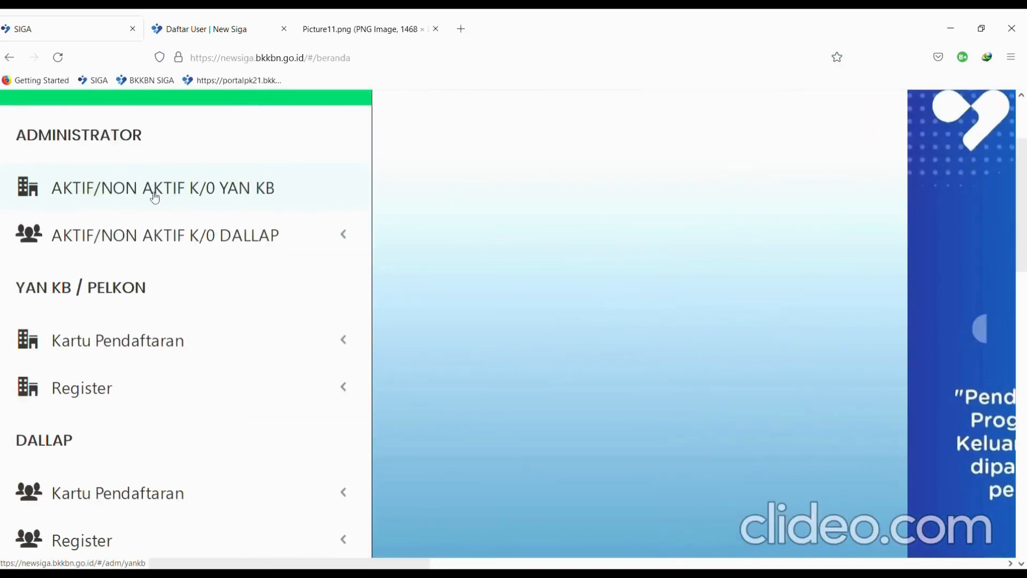
left_click(154, 192)
- Expand the DALLAP activation submenu and open the Kelompok BKB activation page
scroll(592, 279, "down", 5)
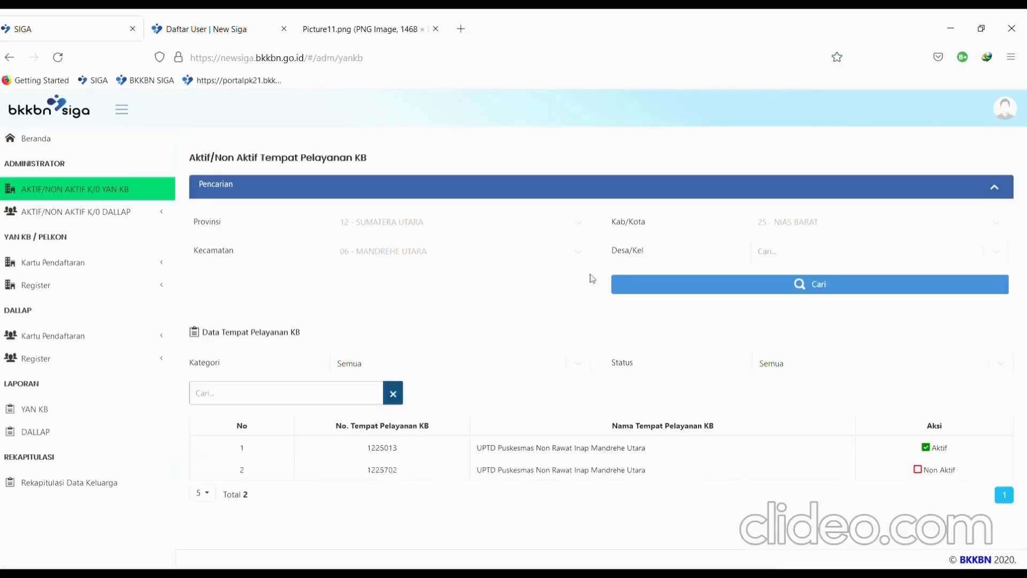
left_click(56, 211)
left_click(69, 244)
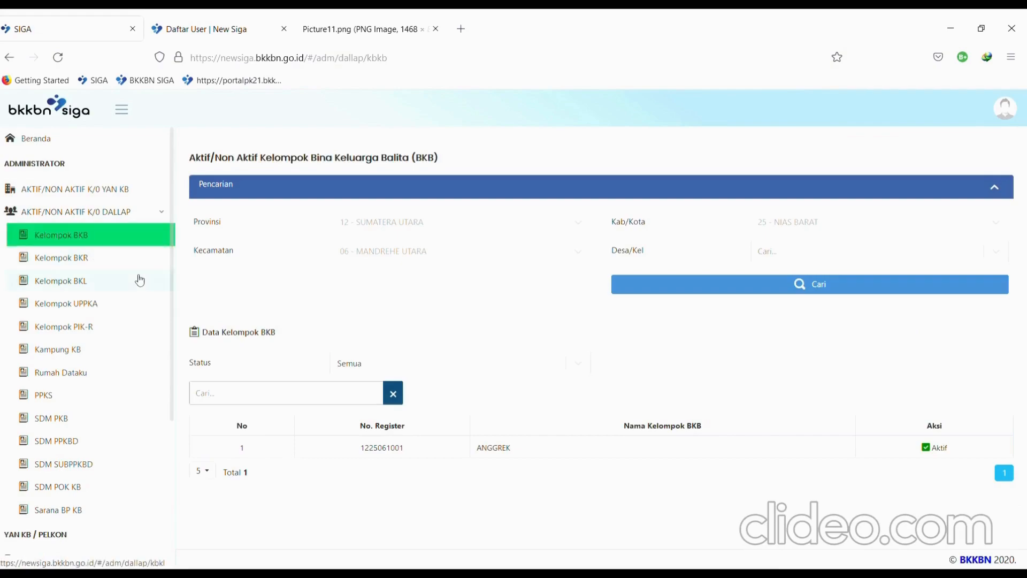
scroll(137, 280, "down", 5)
left_click(104, 345)
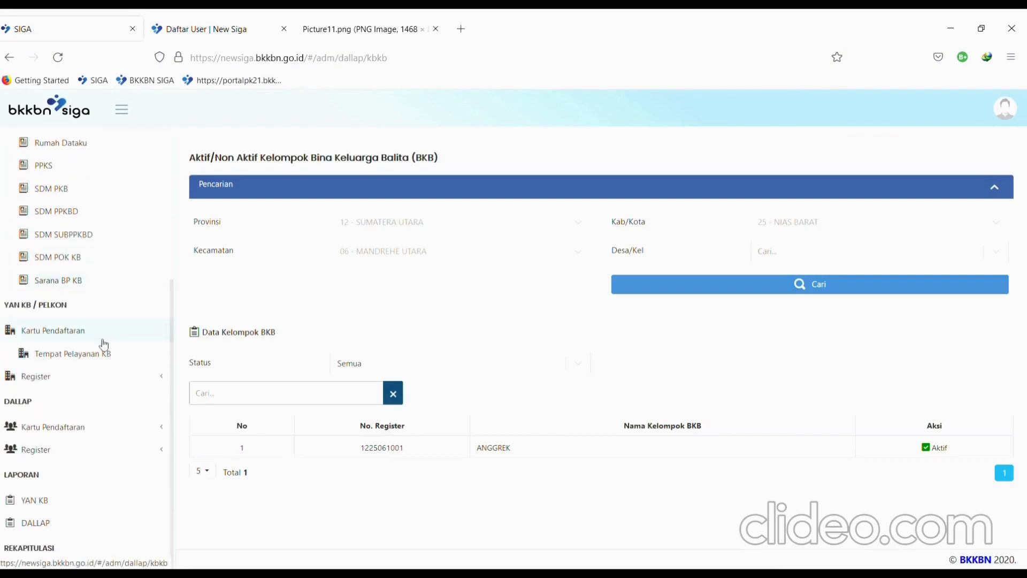
scroll(104, 344, "down", 1)
- Open the YAN KB and DALLAP annual reports, then the KB service-point active/inactive page
left_click(63, 483)
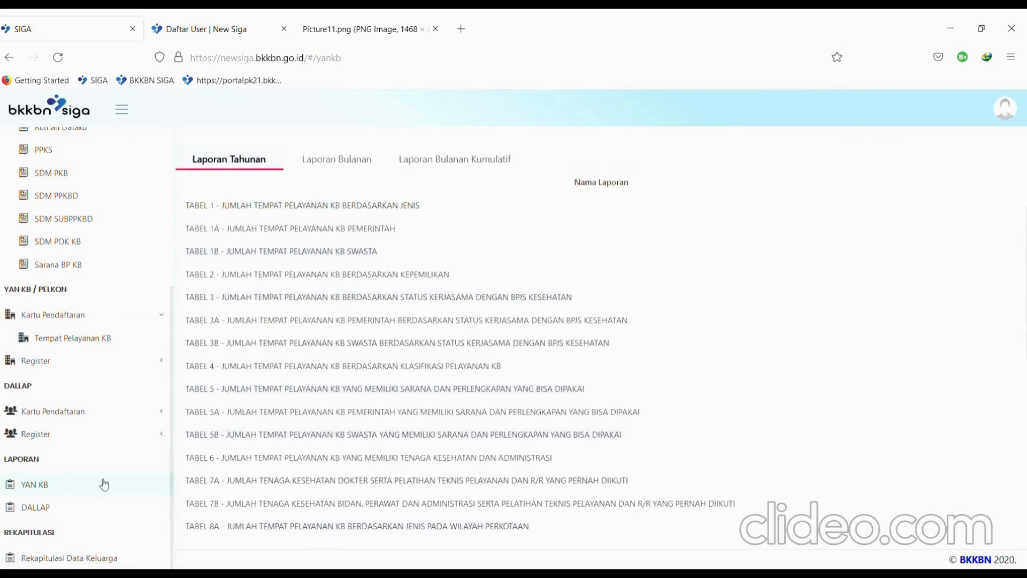
left_click(65, 511)
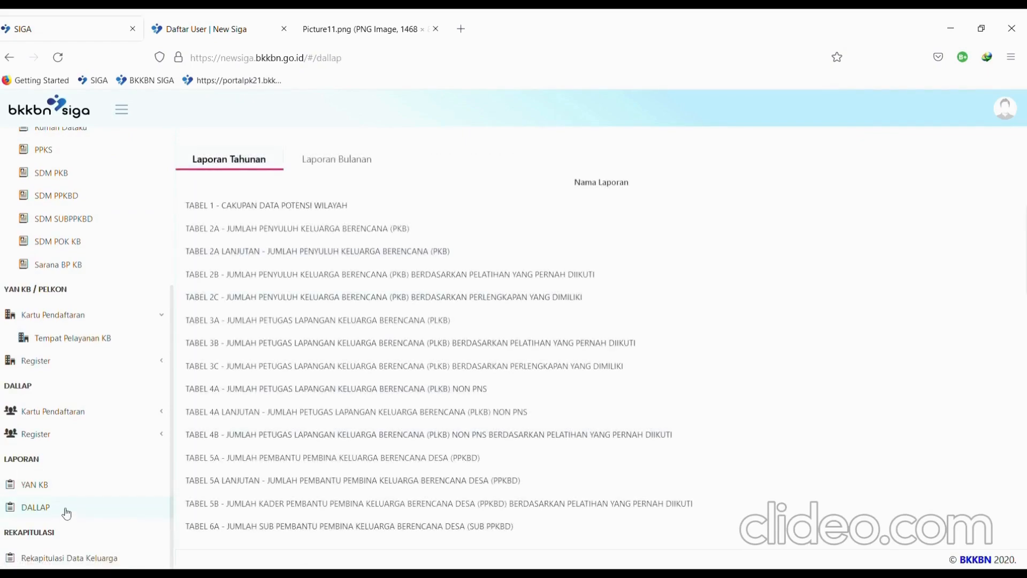
scroll(67, 513, "up", 5)
left_click(81, 199)
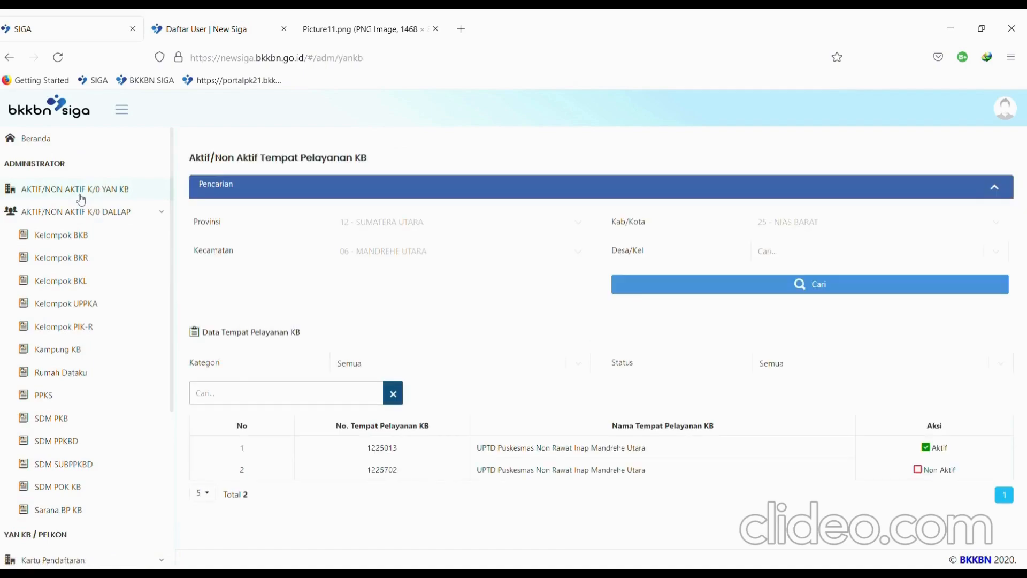
scroll(677, 500, "up", 3, "ctrl")
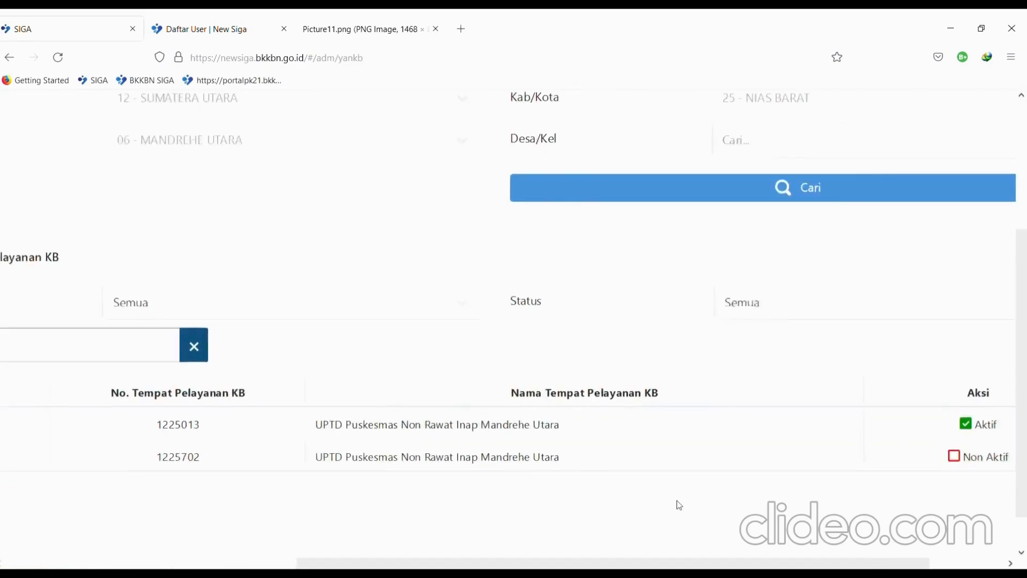
scroll(680, 506, "down", 1, "ctrl")
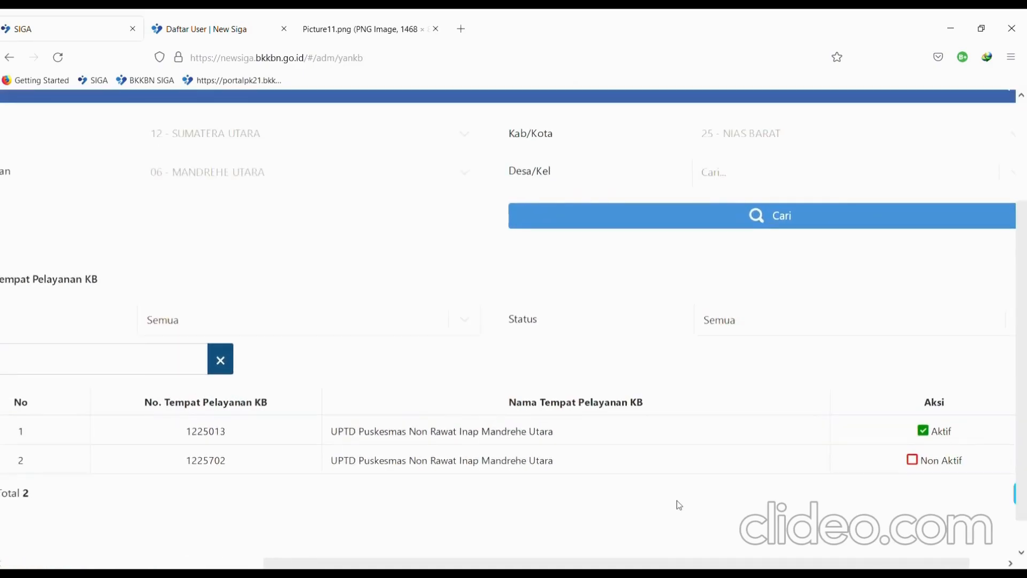
scroll(441, 477, "down", 1, "ctrl")
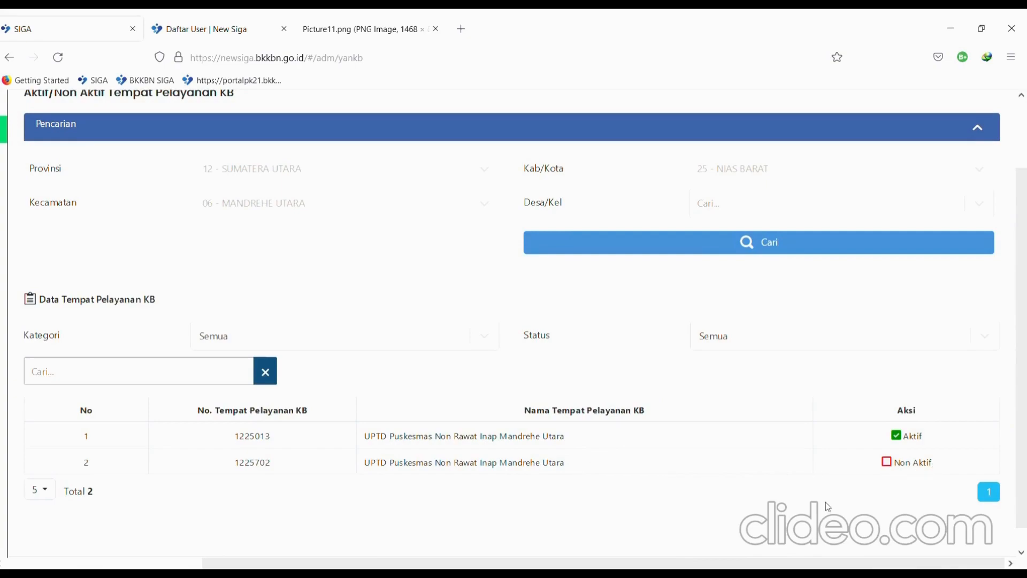
scroll(828, 507, "up", 2)
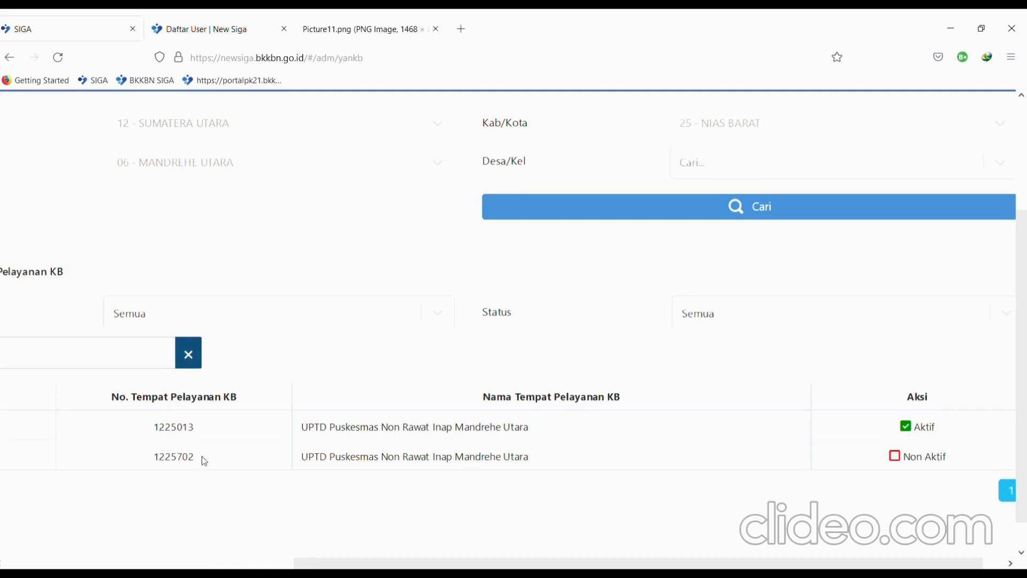
scroll(910, 459, "down", 2)
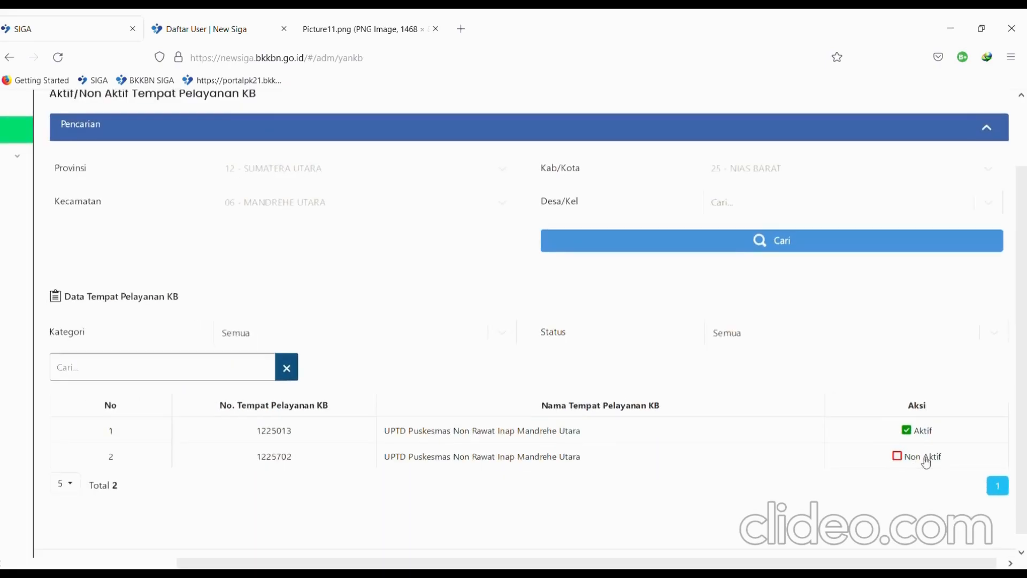
scroll(927, 463, "up", 3)
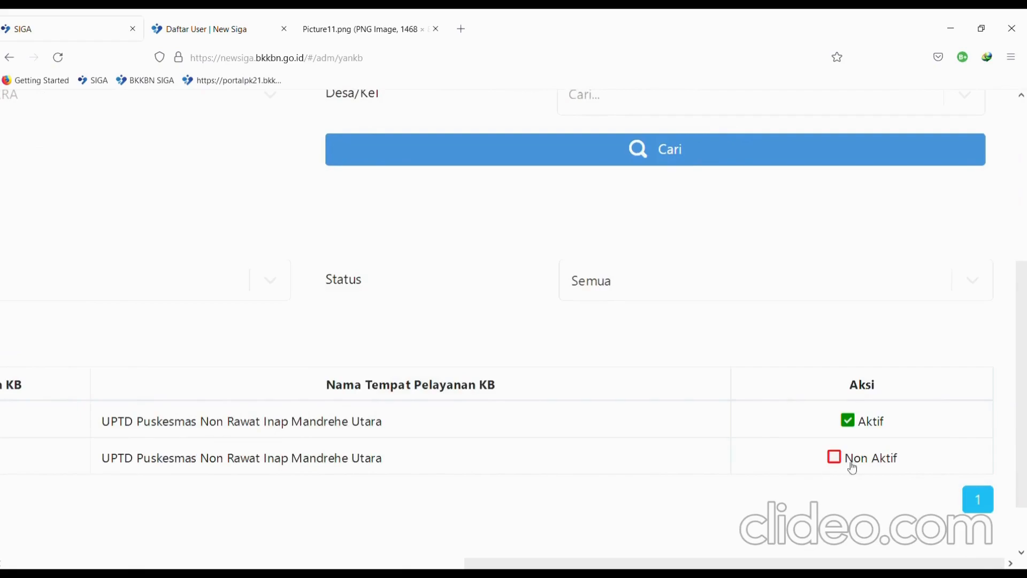
- Switch service point 1225702 from Non Aktif to Aktif, confirm with Ya!, and review the list
left_click(852, 464)
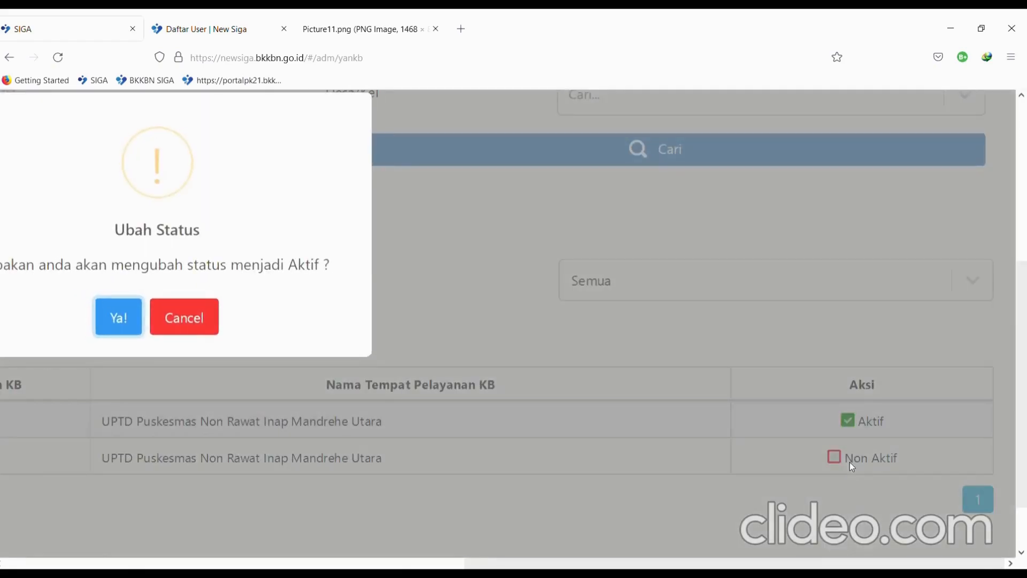
left_click(125, 321)
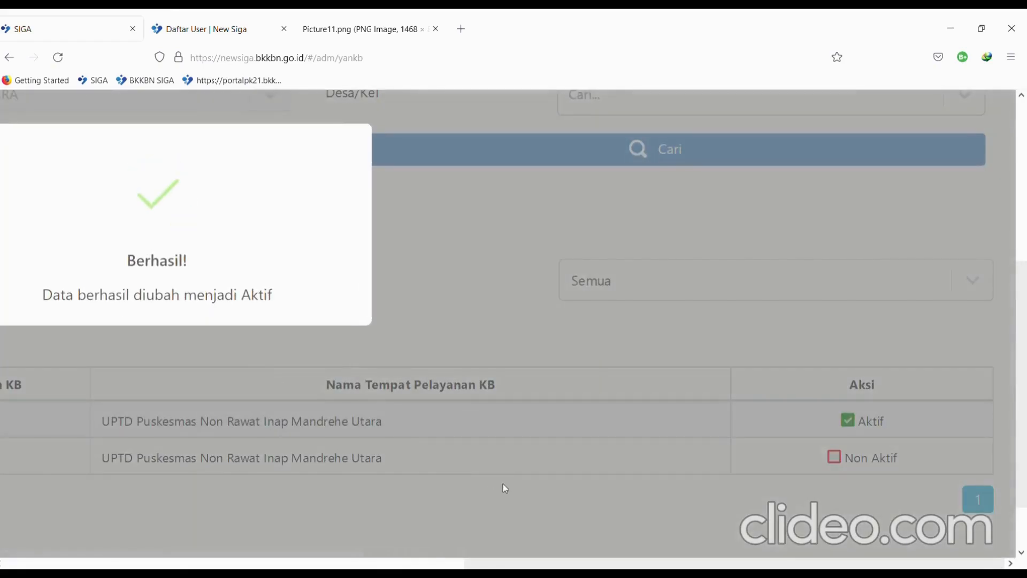
scroll(505, 488, "down", 3)
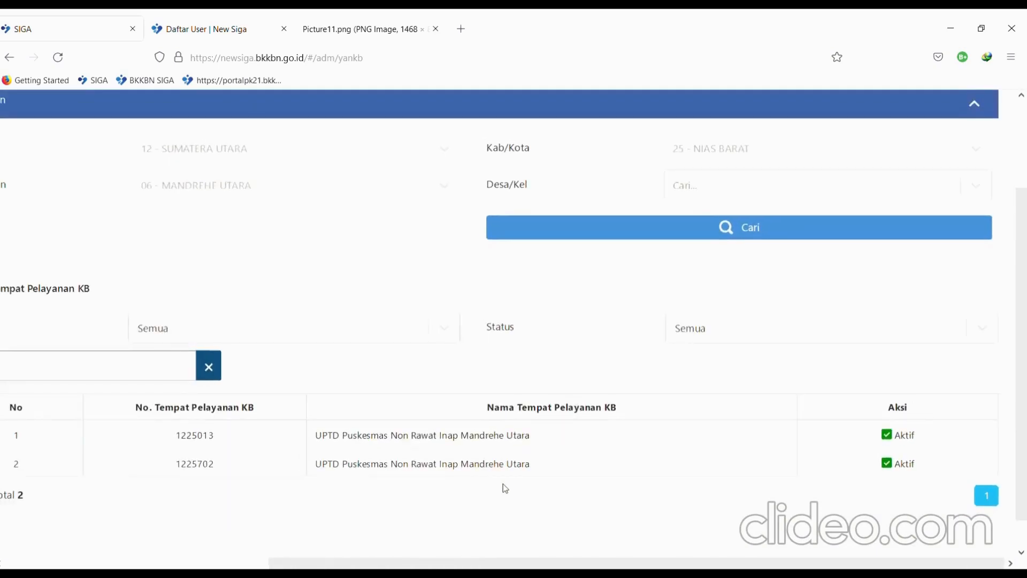
scroll(505, 488, "down", 2)
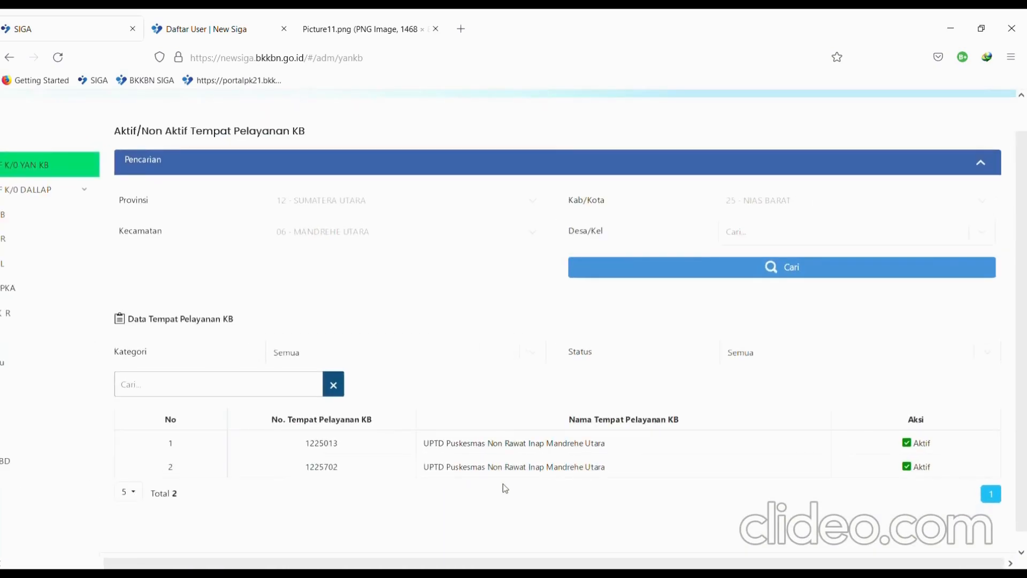
scroll(503, 483, "left", 3)
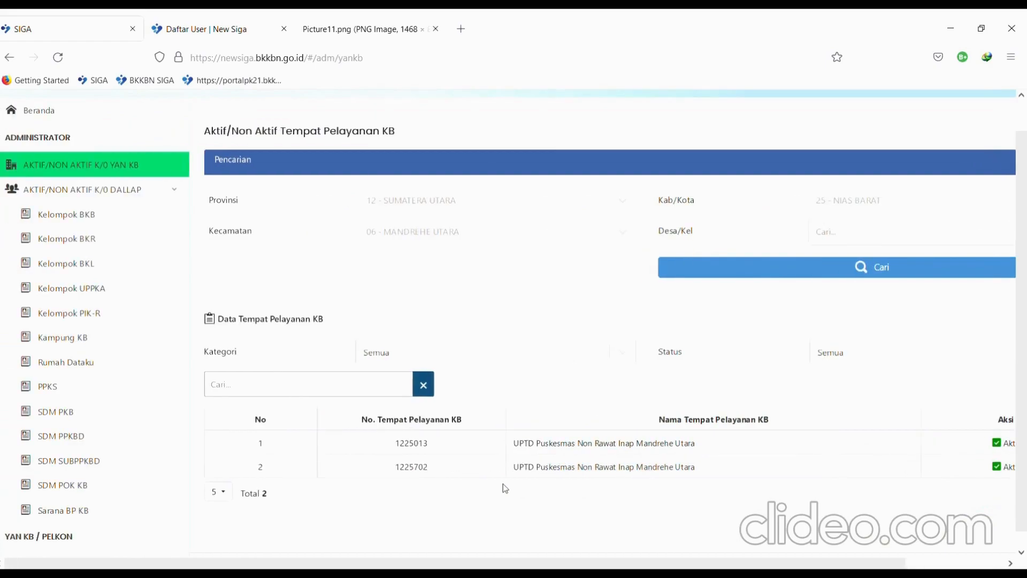
scroll(503, 487, "right", 2)
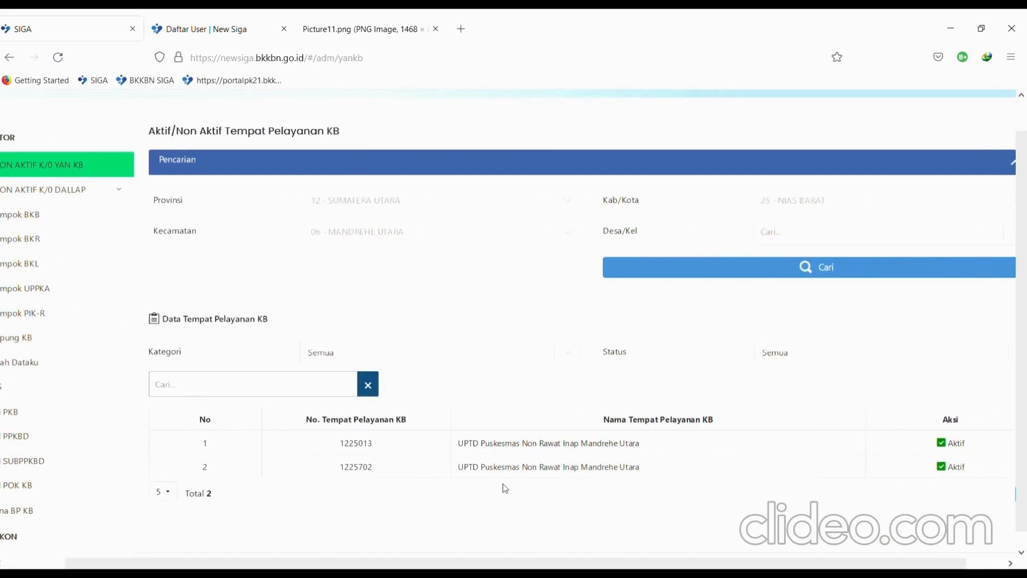
scroll(503, 484, "right", 1)
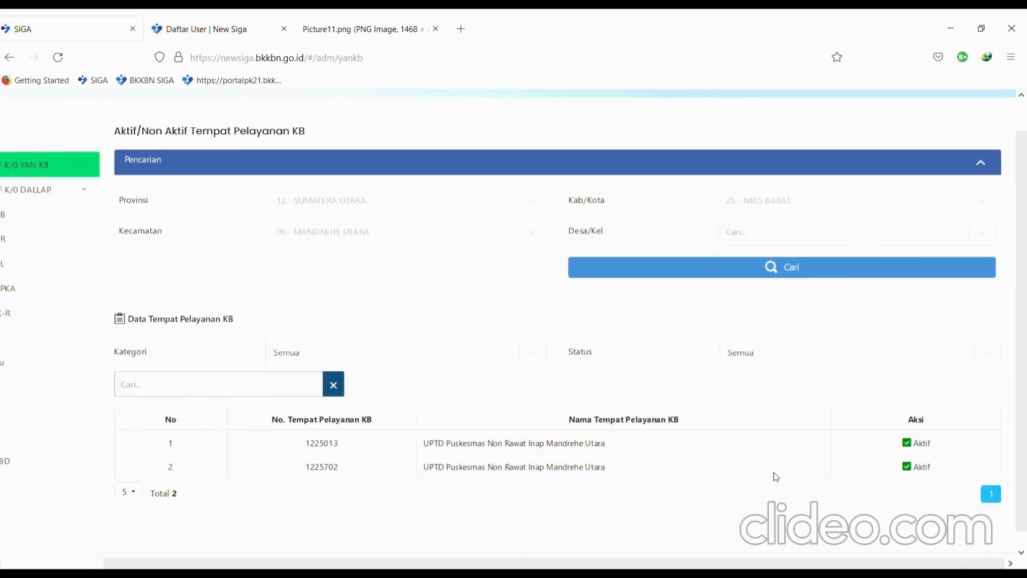
scroll(892, 491, "right", 1)
scroll(894, 493, "up", 4, "ctrl")
scroll(894, 493, "right", 2)
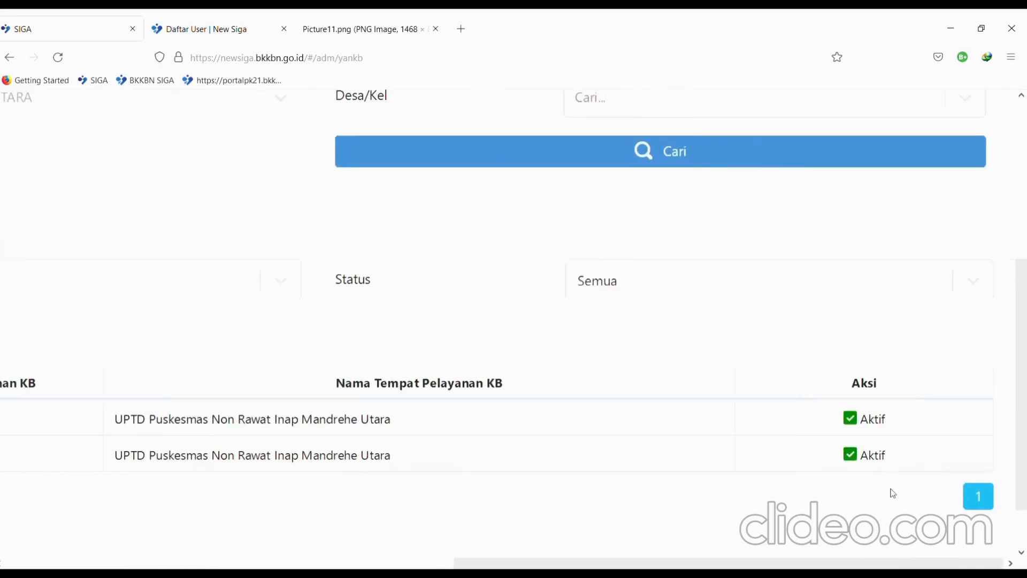
scroll(894, 493, "left", 3)
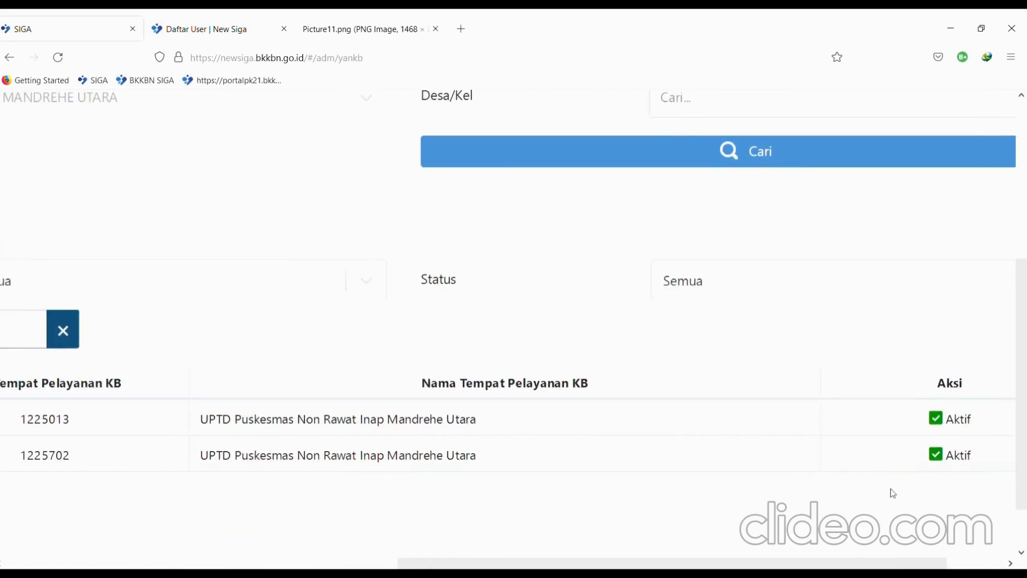
- Set service point 1225702 back to Non Aktif, reset zoom, and return to the Daftar User tab
left_click(945, 461)
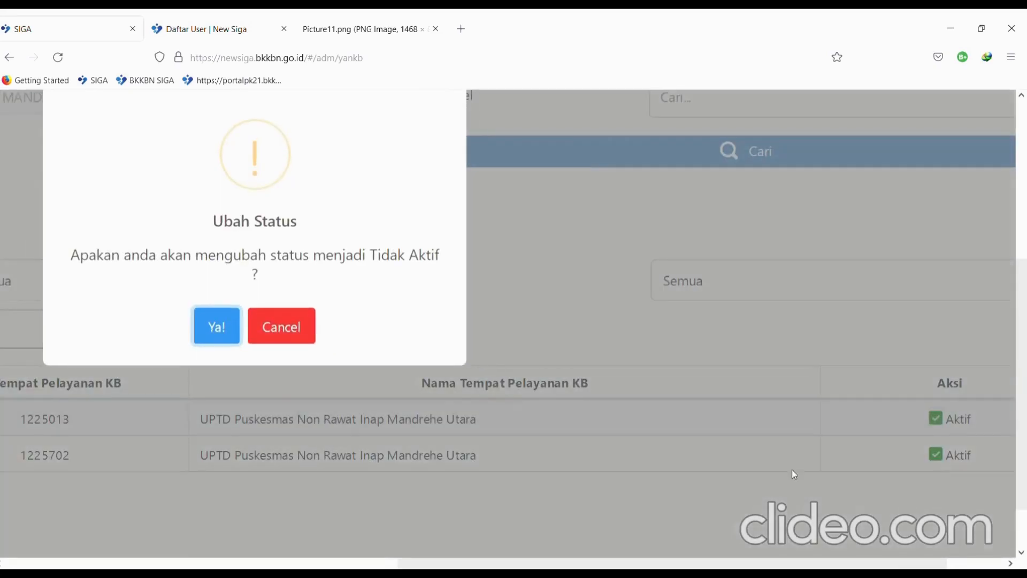
left_click(221, 323)
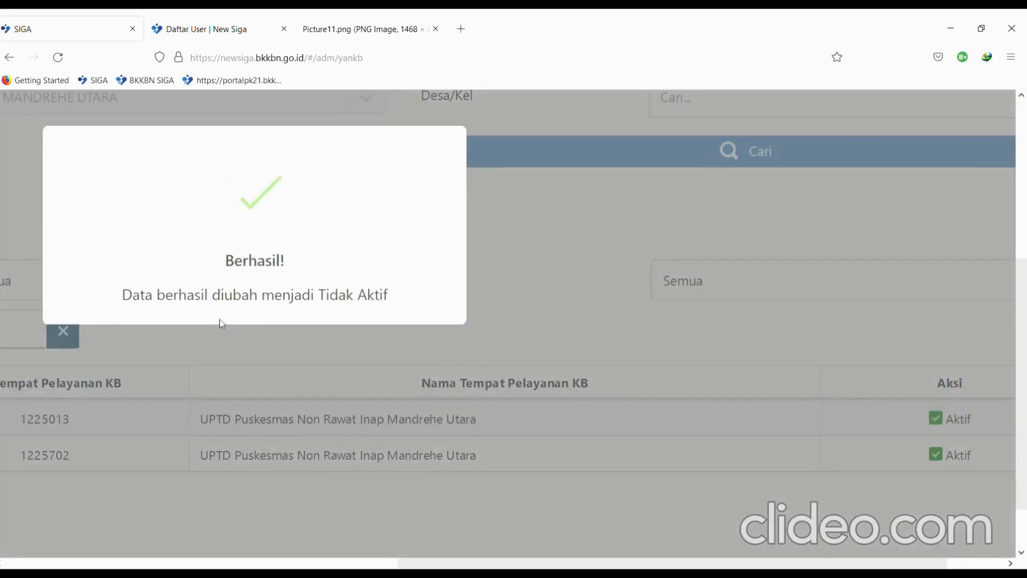
key("ctrl+0")
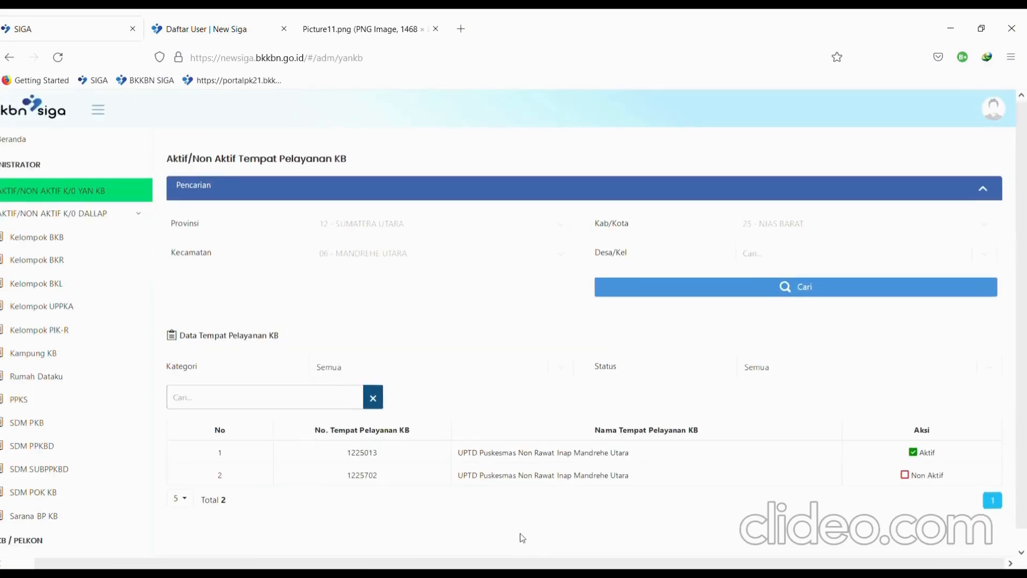
scroll(520, 533, "left", 1)
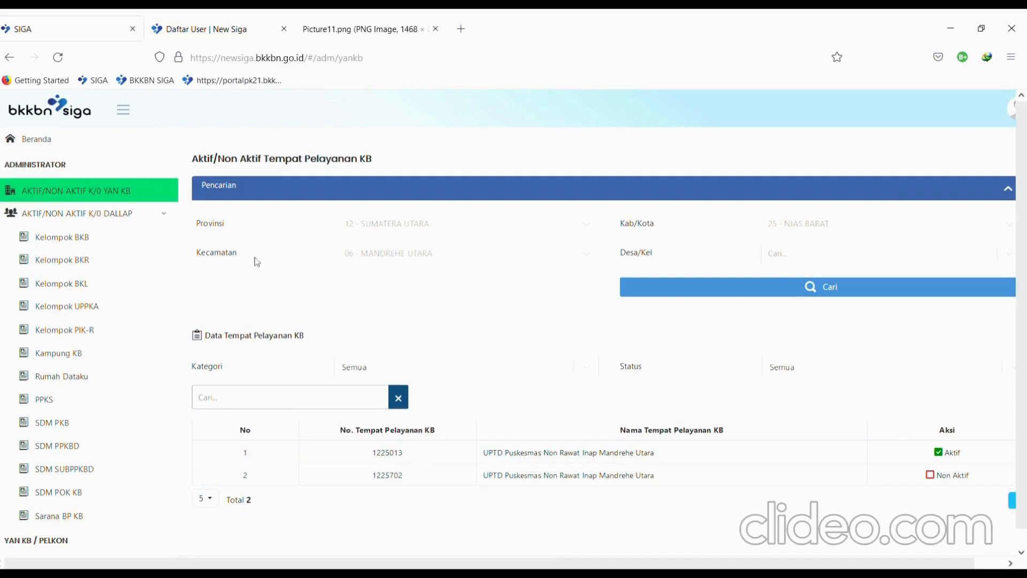
left_click(214, 19)
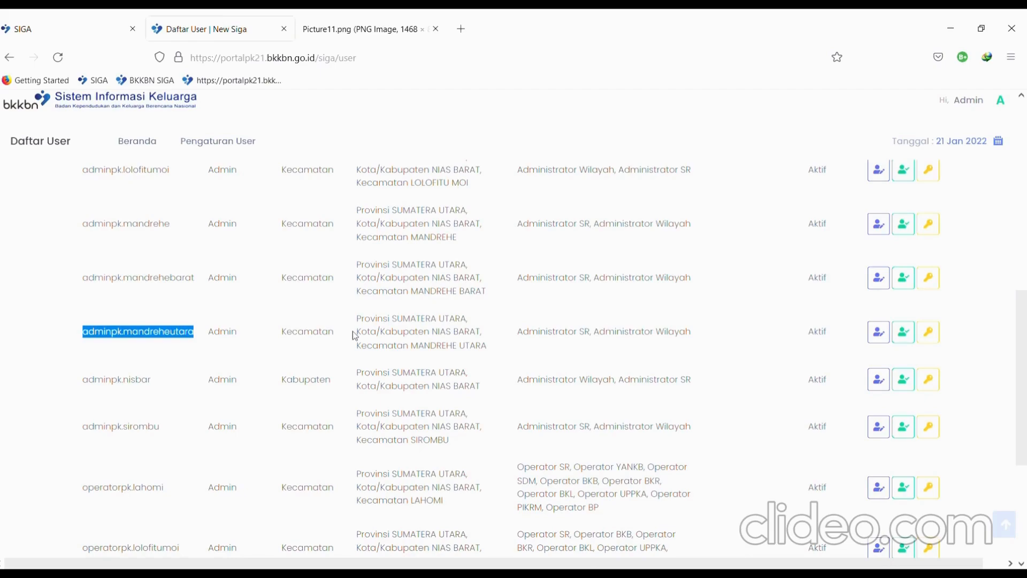
- Highlight and review the Mandrehe Utara admin's roles in the Daftar User list
scroll(521, 348, "up", 3)
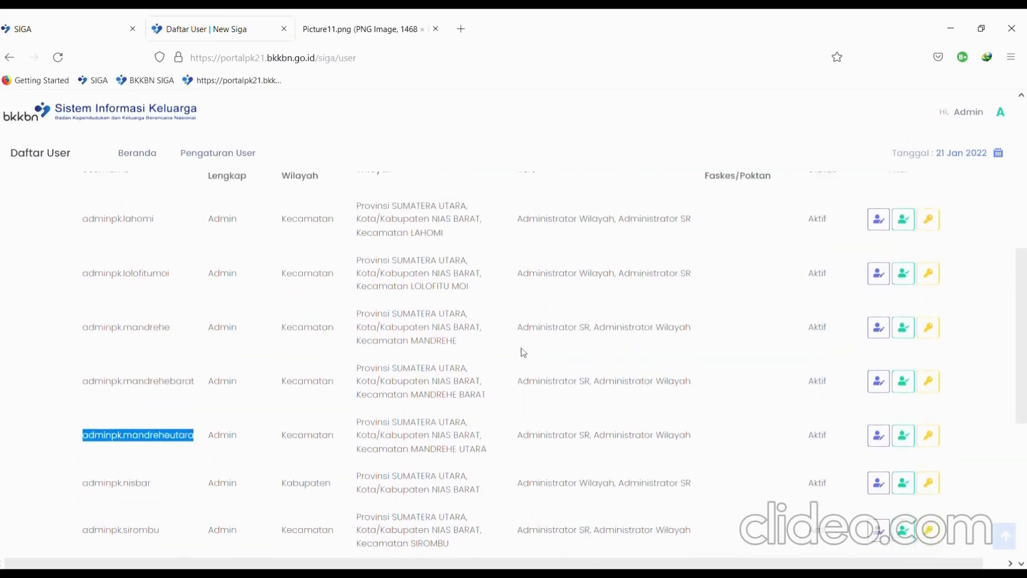
scroll(602, 484, "down", 1)
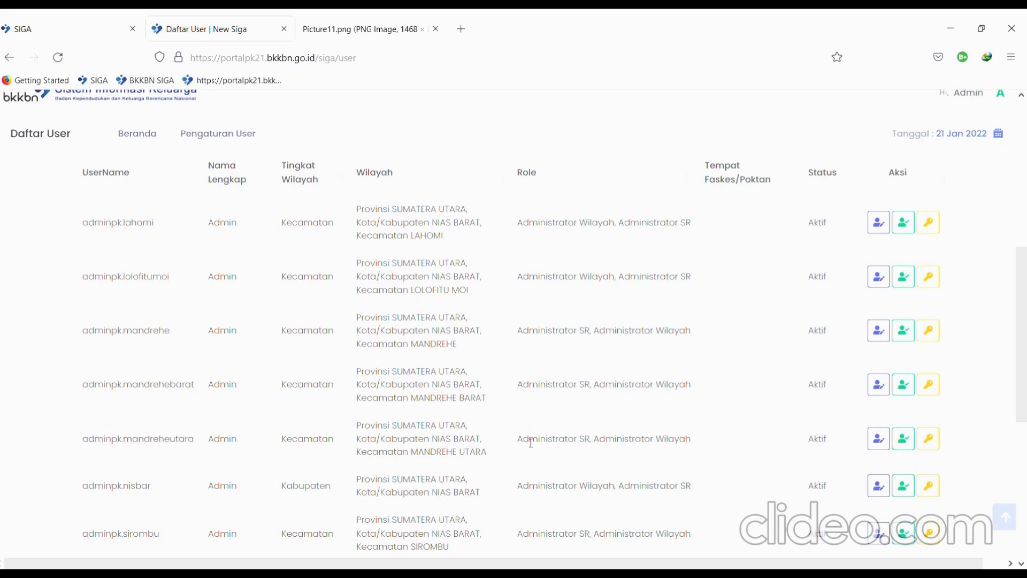
double_click(532, 440)
left_click(597, 445)
scroll(575, 439, "up", 7)
scroll(575, 439, "down", 9)
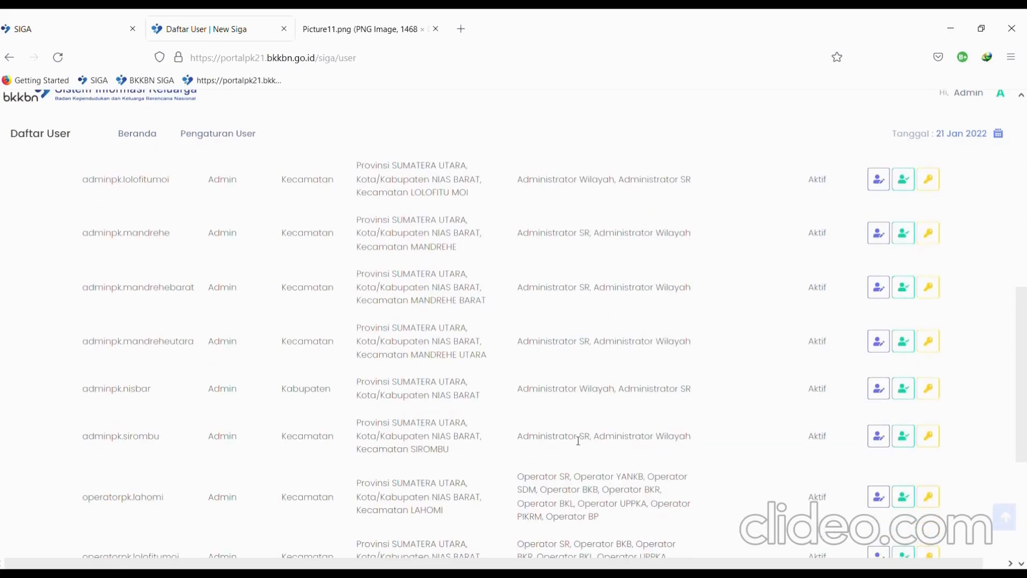
scroll(578, 441, "down", 3)
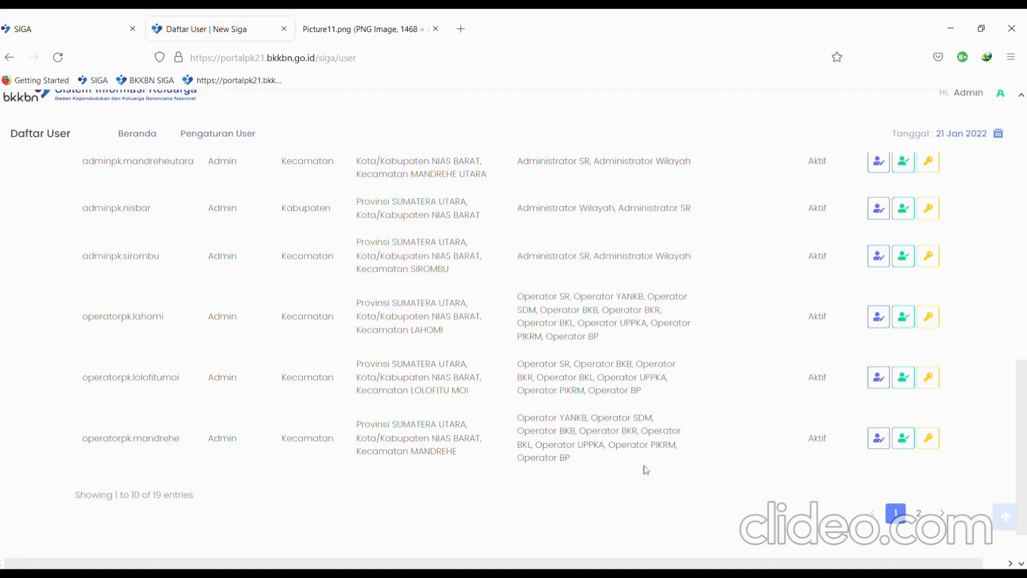
- Look through the second page of users, then return to page 1
left_click(927, 512)
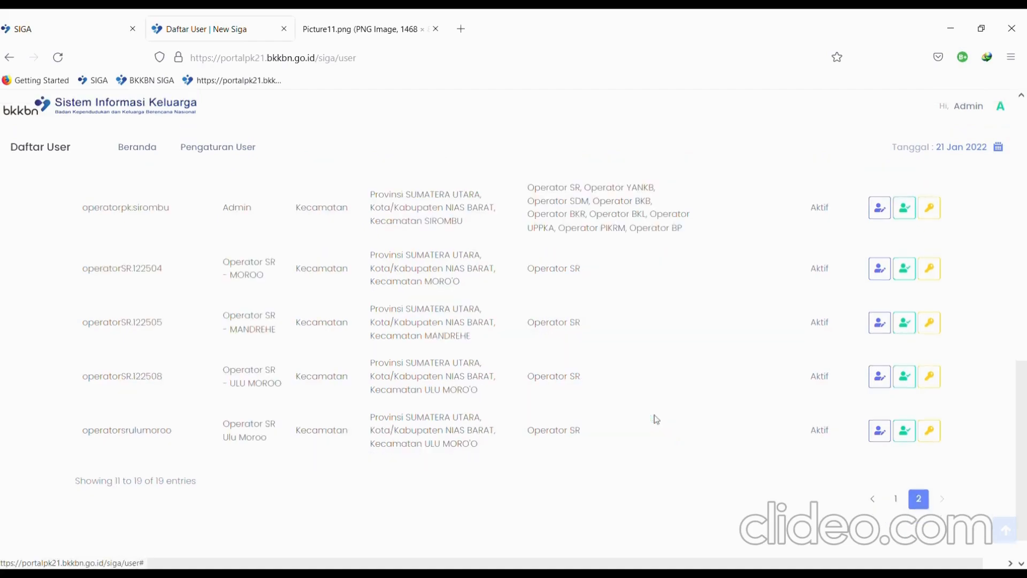
scroll(657, 419, "up", 5)
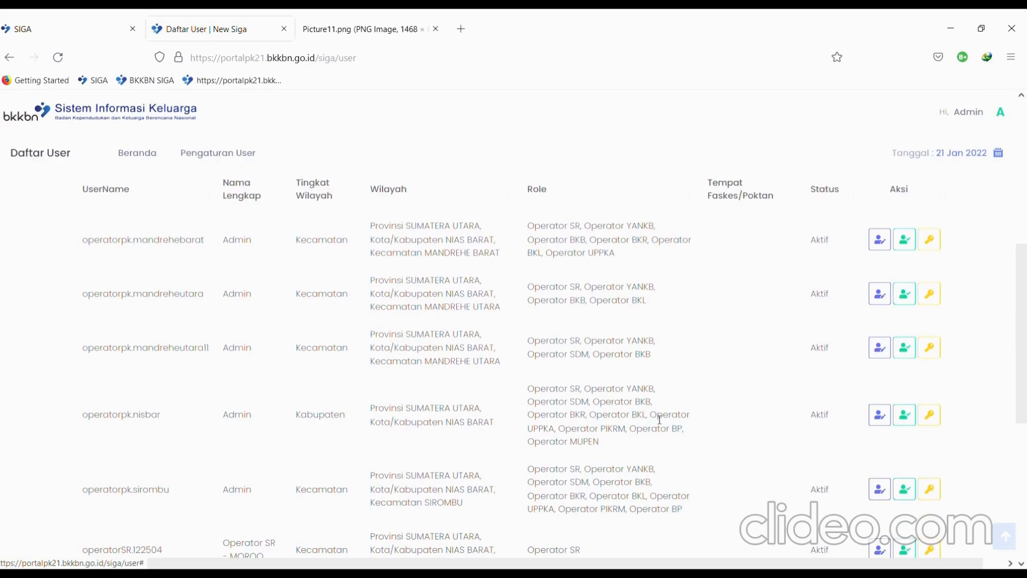
scroll(851, 456, "down", 6)
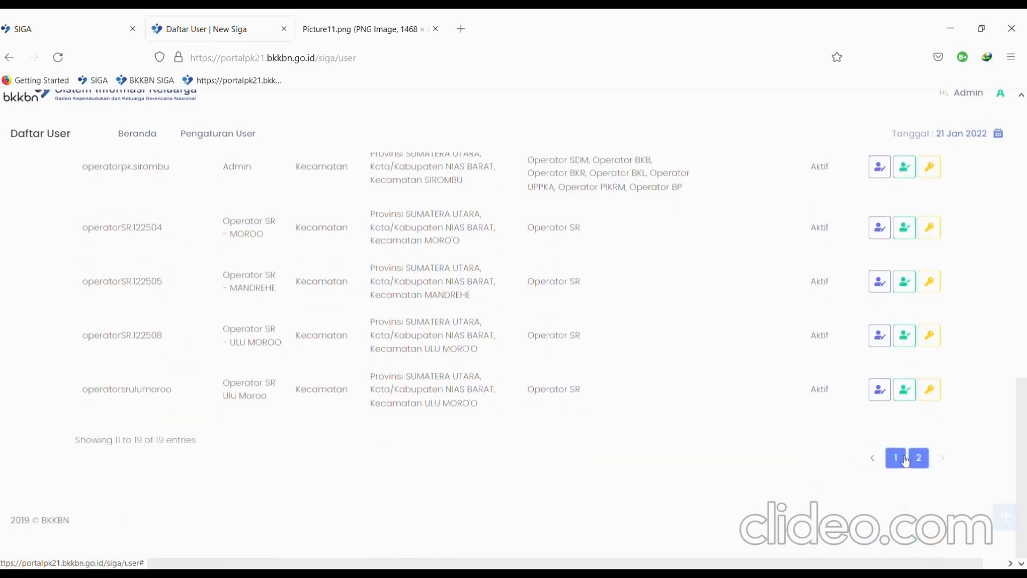
left_click(896, 458)
- Point out Operator SR among the LAHOMI operator's roles
scroll(613, 356, "up", 10)
scroll(612, 357, "down", 6)
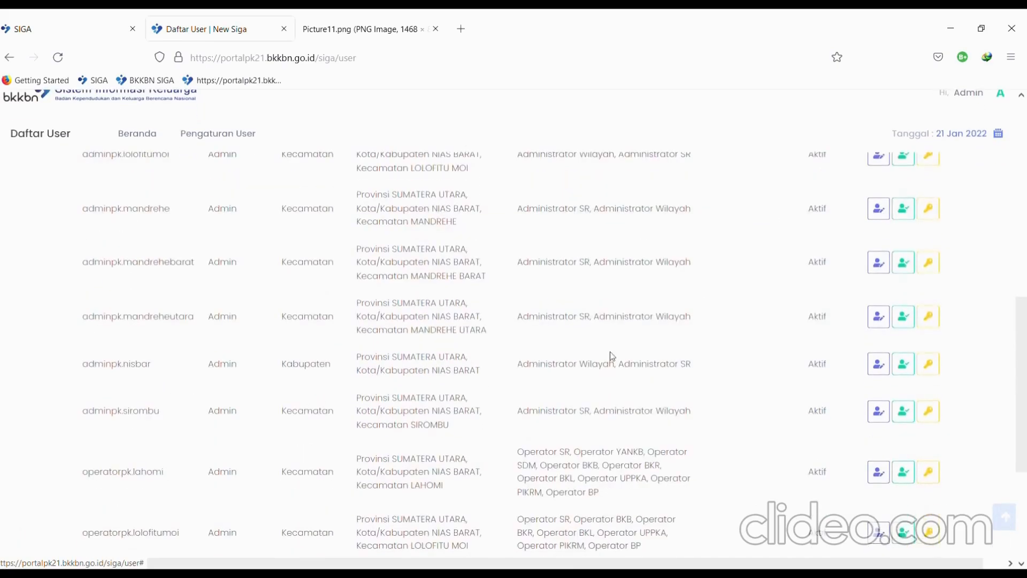
scroll(612, 357, "down", 2)
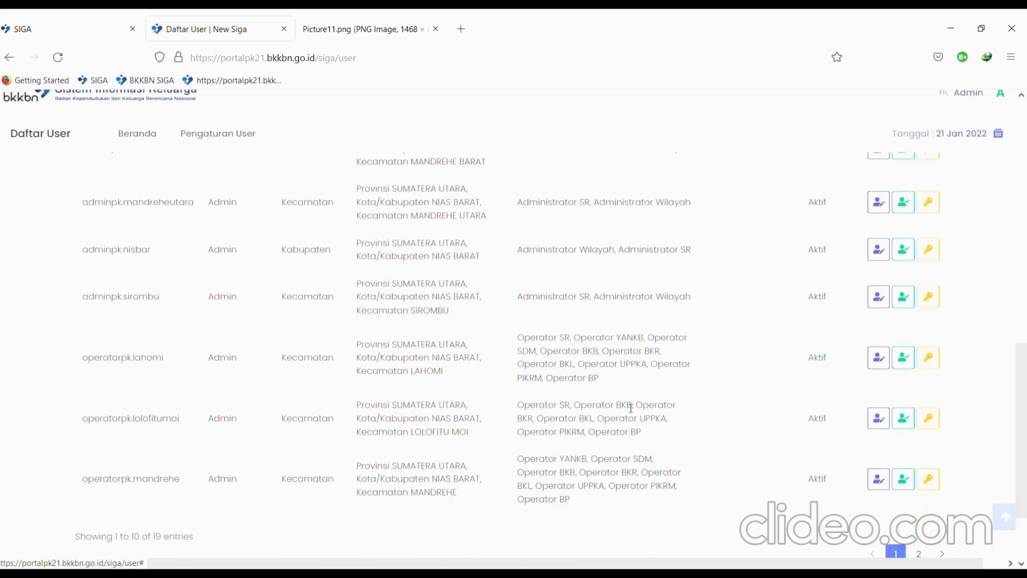
scroll(621, 471, "down", 1)
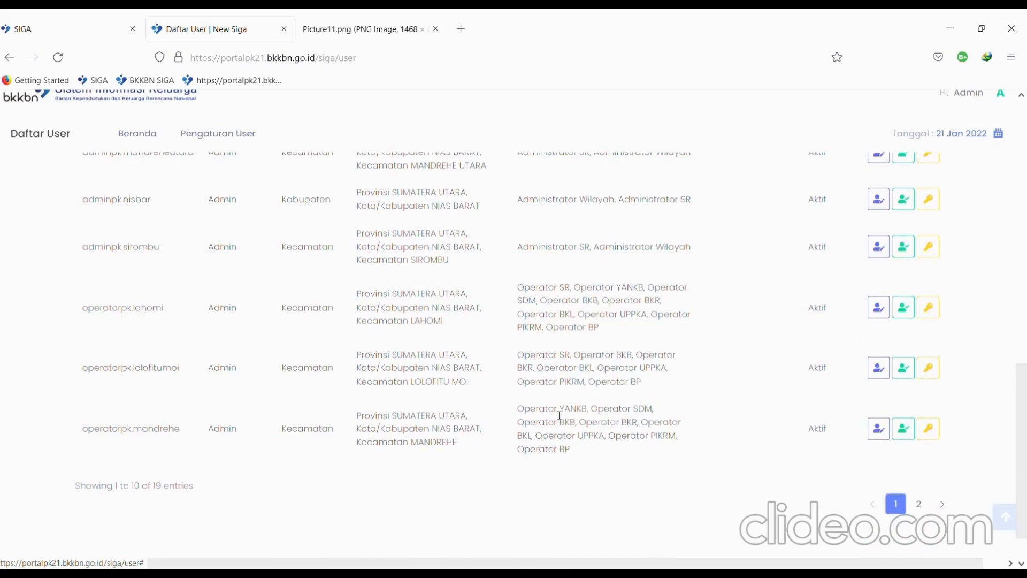
scroll(584, 419, "up", 2)
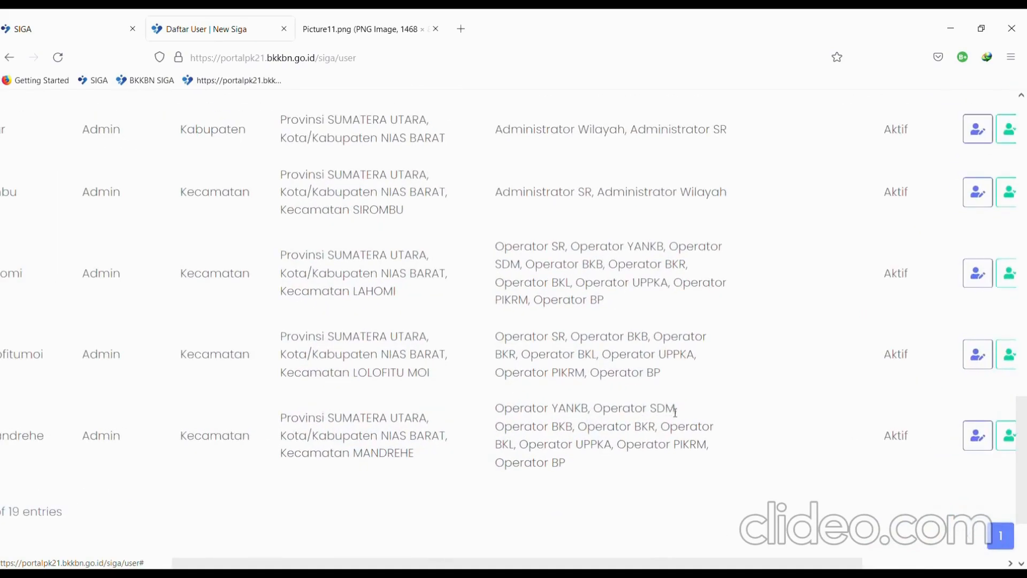
scroll(613, 443, "down", 2)
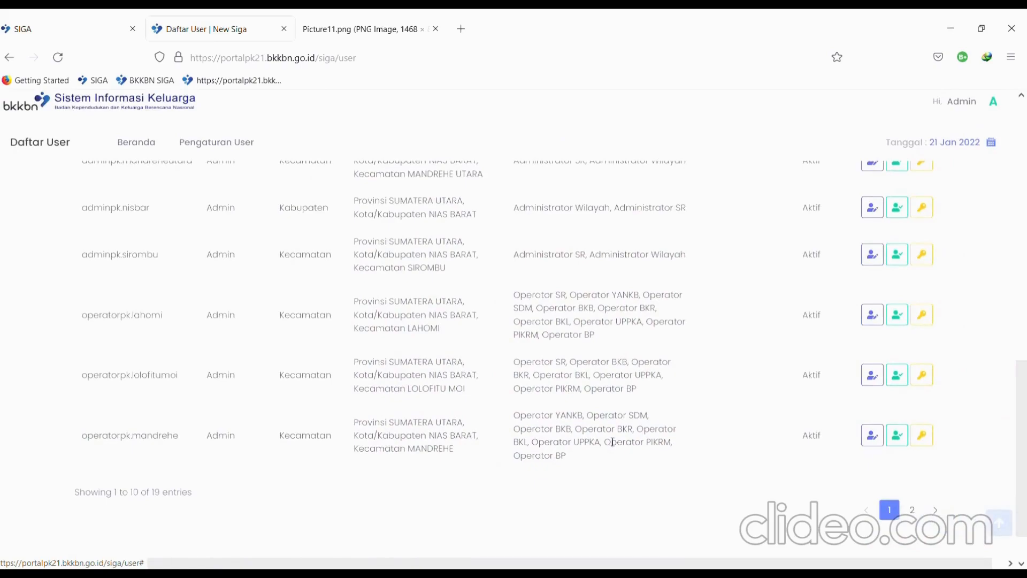
scroll(613, 442, "up", 2)
scroll(613, 443, "left", 3)
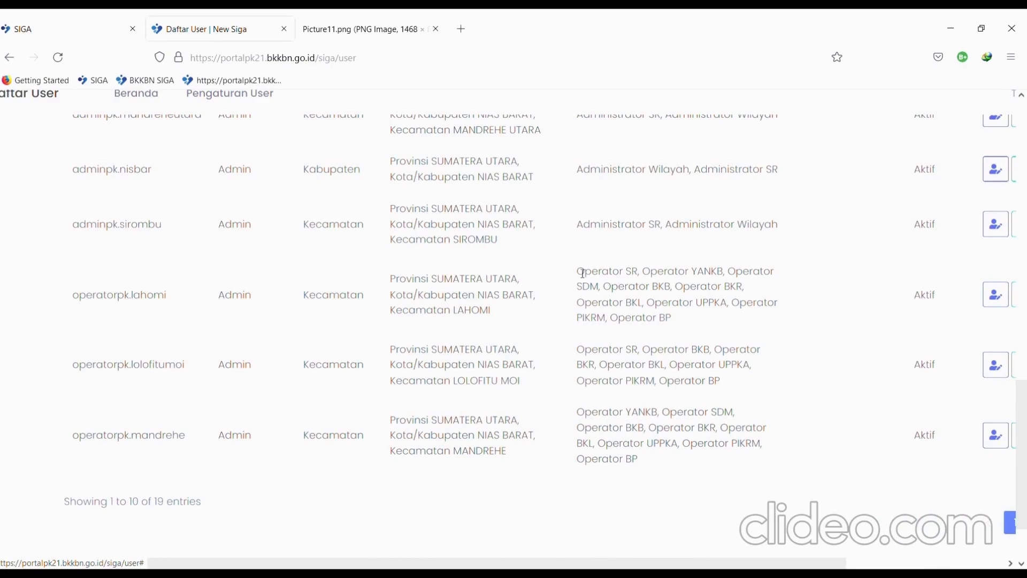
left_click_drag(582, 273, 643, 274)
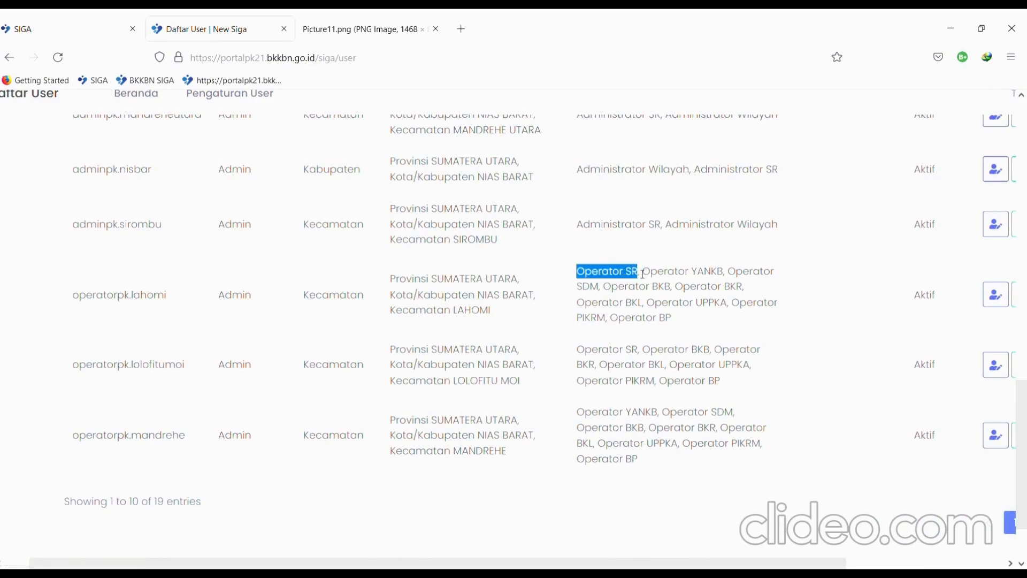
- Highlight the MANDREHE operator's username and compare its roles, which lack Operator SR
scroll(107, 444, "up", 2)
scroll(107, 444, "up", 1)
double_click(108, 442)
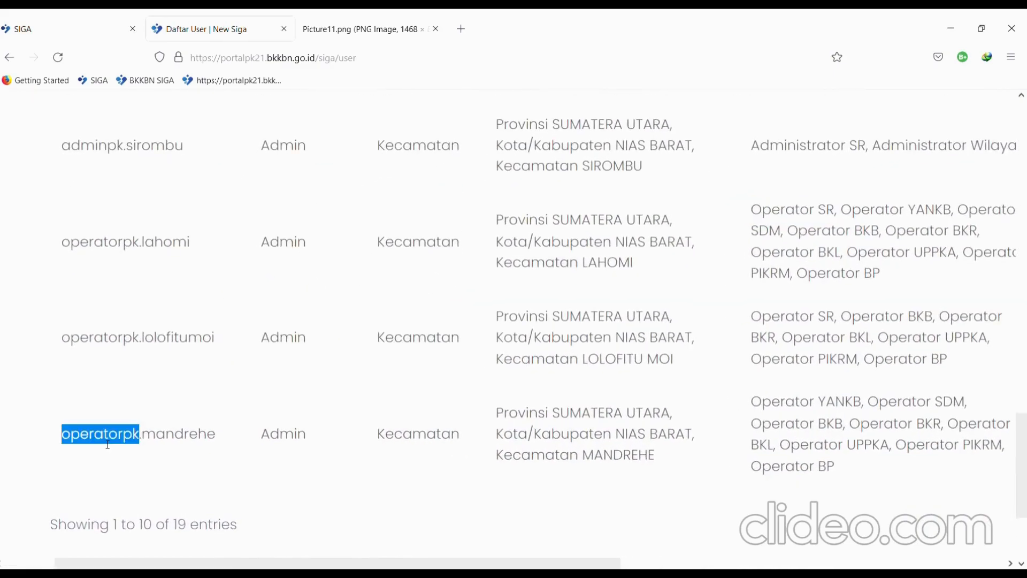
left_click(212, 439)
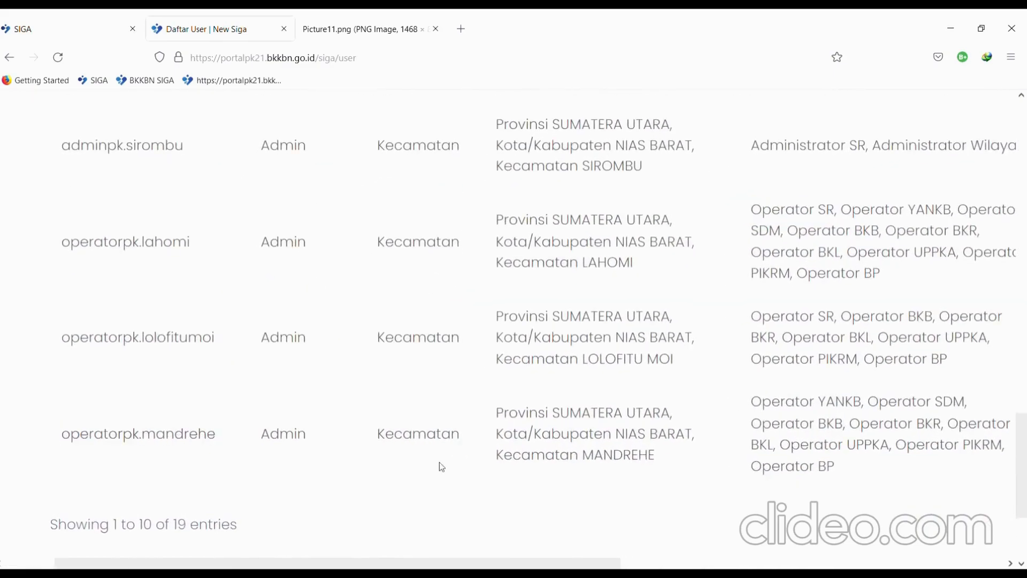
scroll(439, 461, "down", 1)
scroll(442, 467, "down", 1)
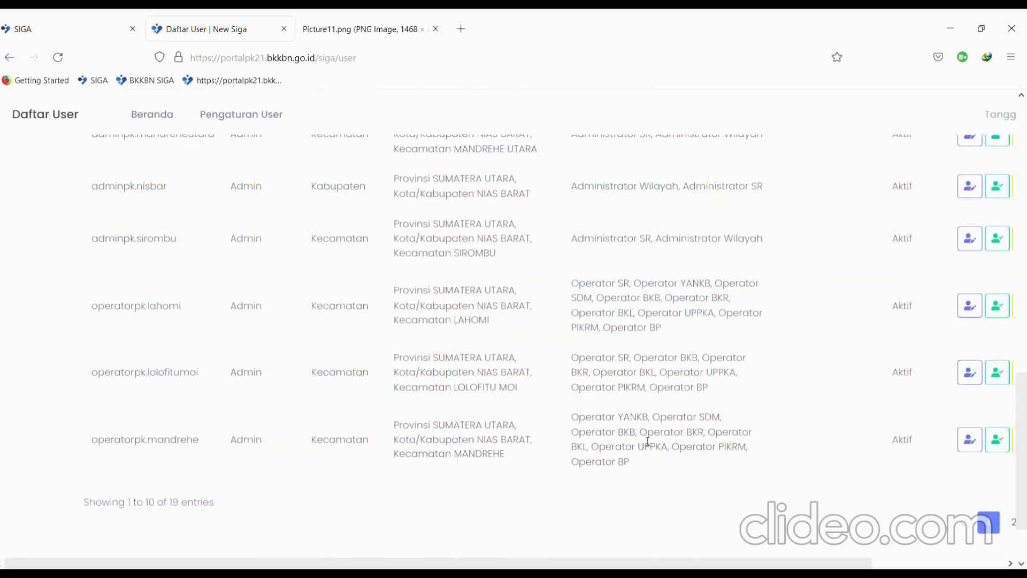
scroll(635, 442, "up", 2)
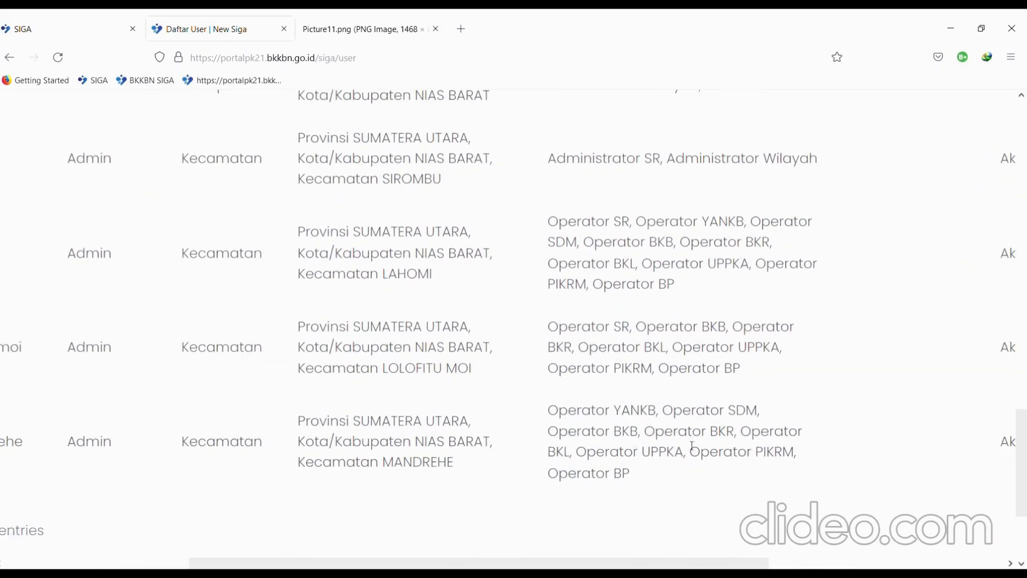
scroll(630, 458, "down", 2)
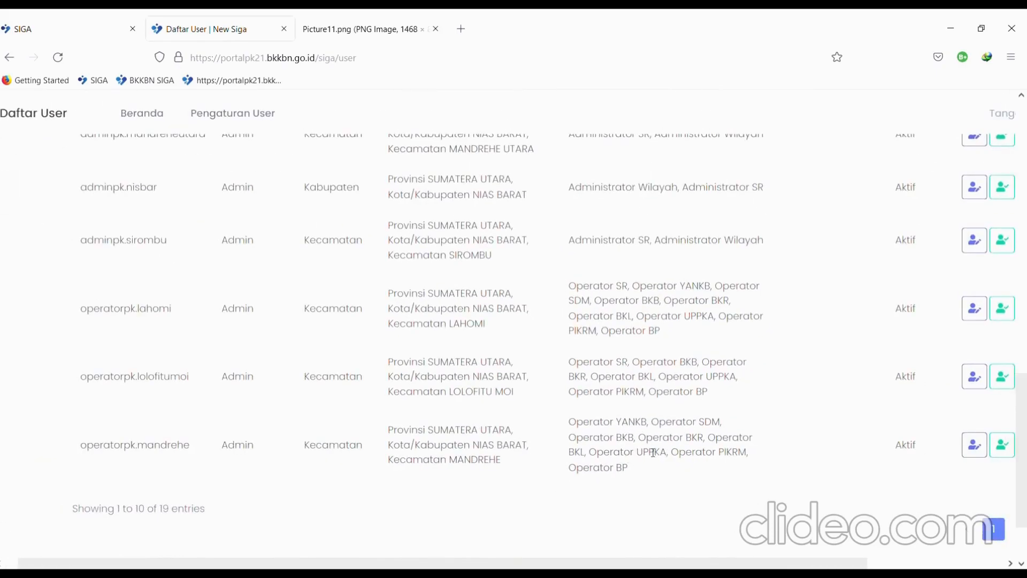
scroll(654, 452, "up", 2)
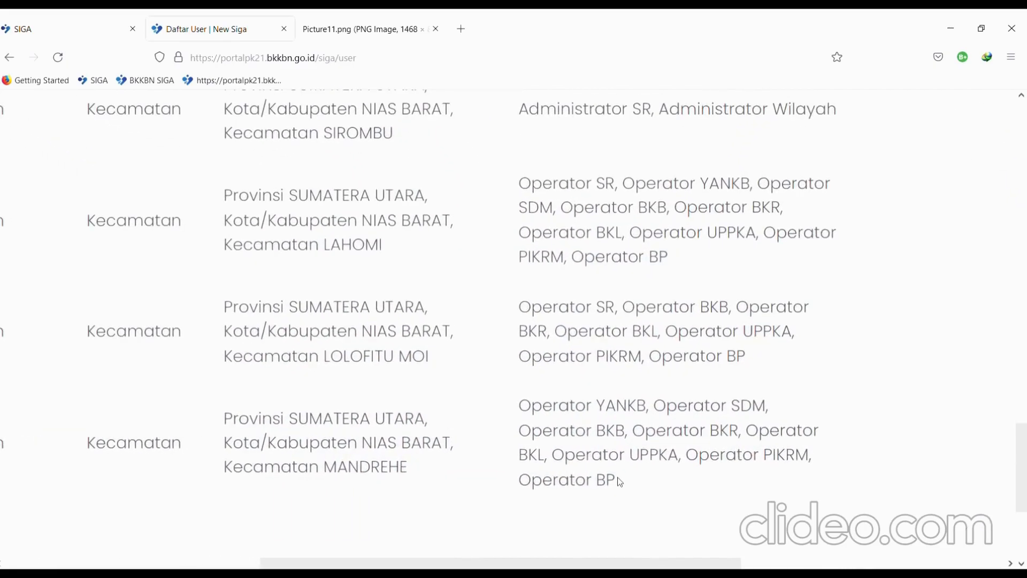
scroll(621, 482, "down", 2)
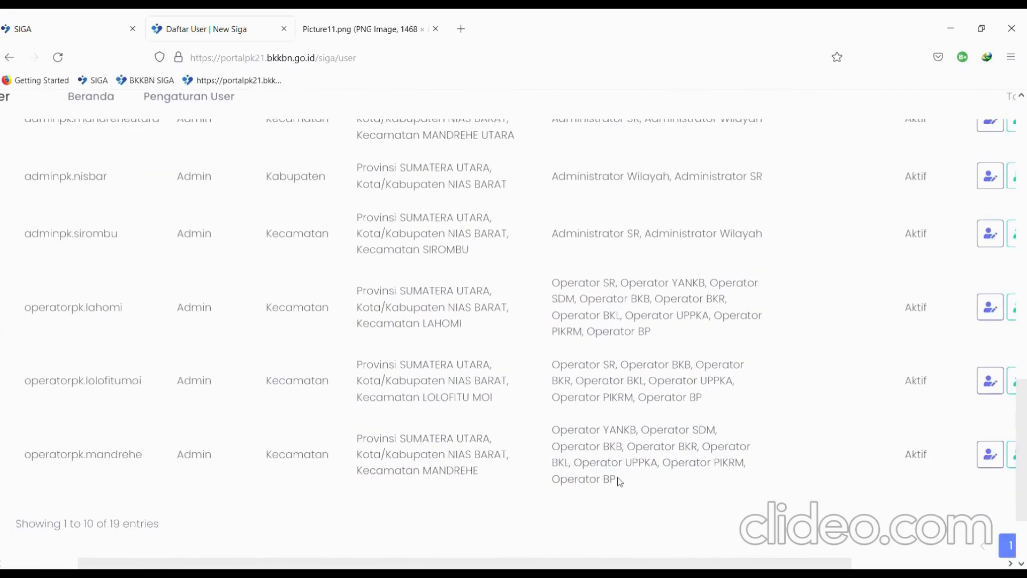
scroll(619, 480, "down", 1)
scroll(619, 480, "up", 2)
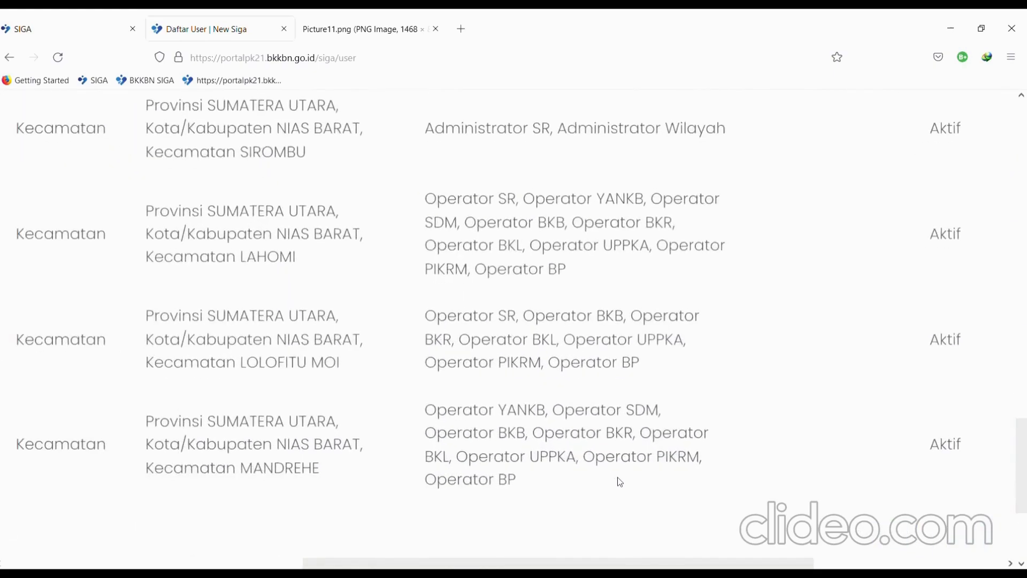
scroll(619, 481, "down", 2)
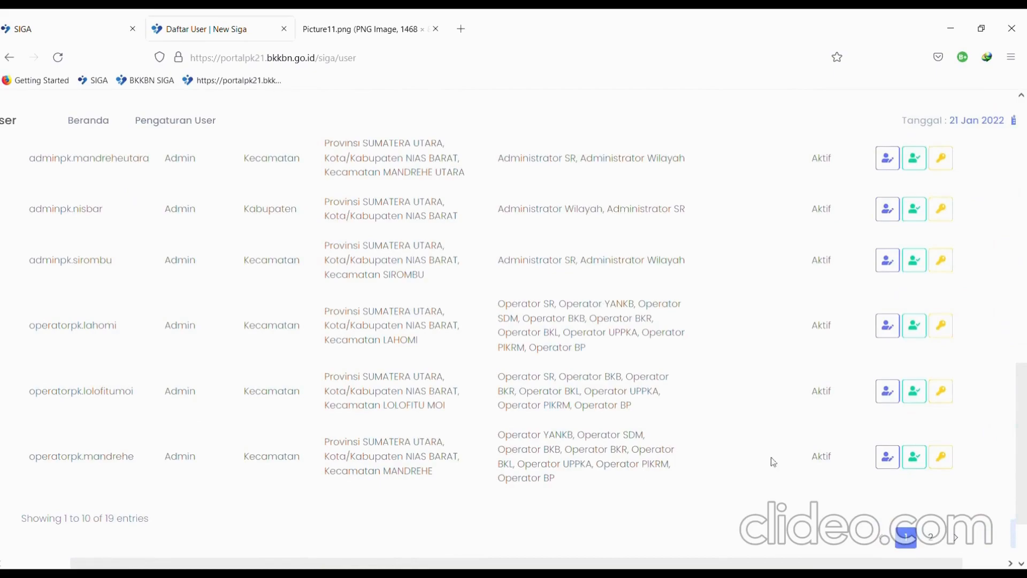
scroll(840, 465, "up", 3)
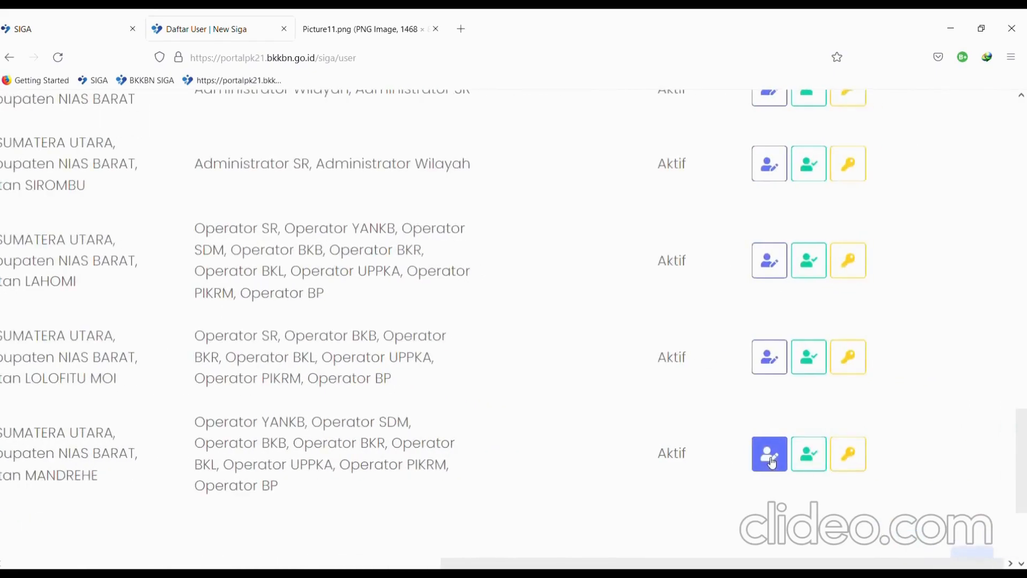
- Add the Operator SR role to the MANDREHE operator's account in Edit User
left_click(773, 463)
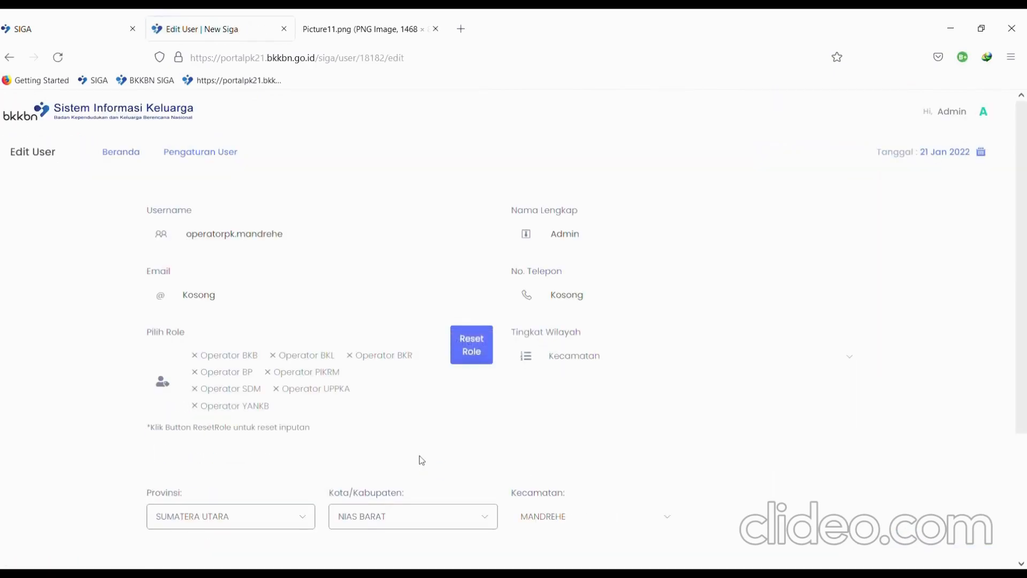
left_click(321, 414)
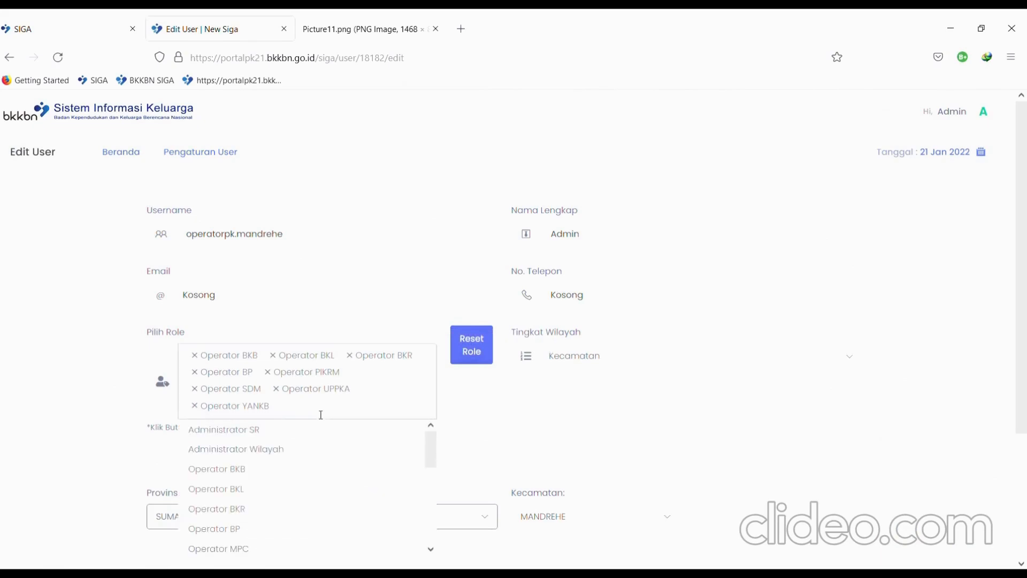
scroll(294, 478, "down", 3)
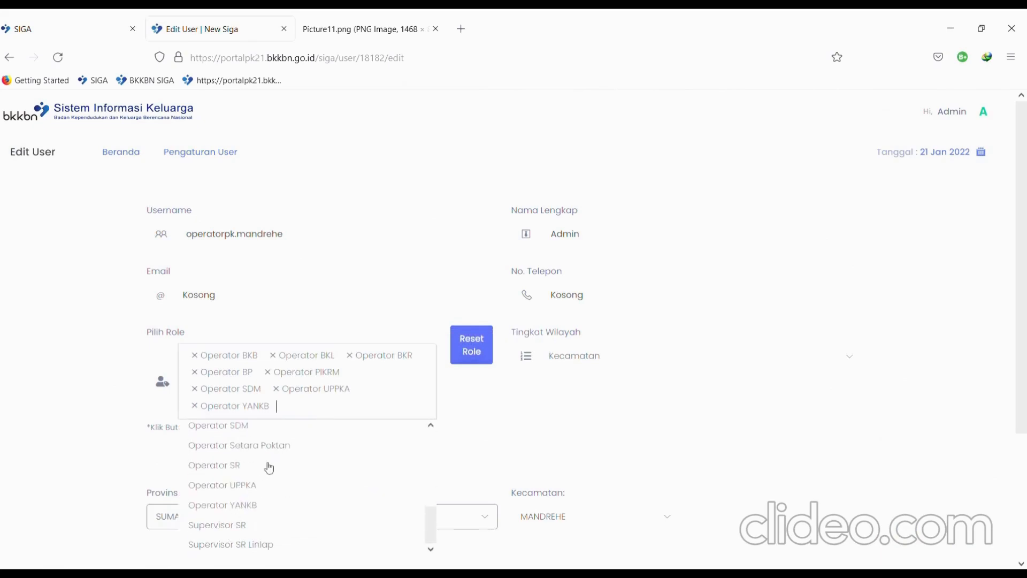
left_click(241, 471)
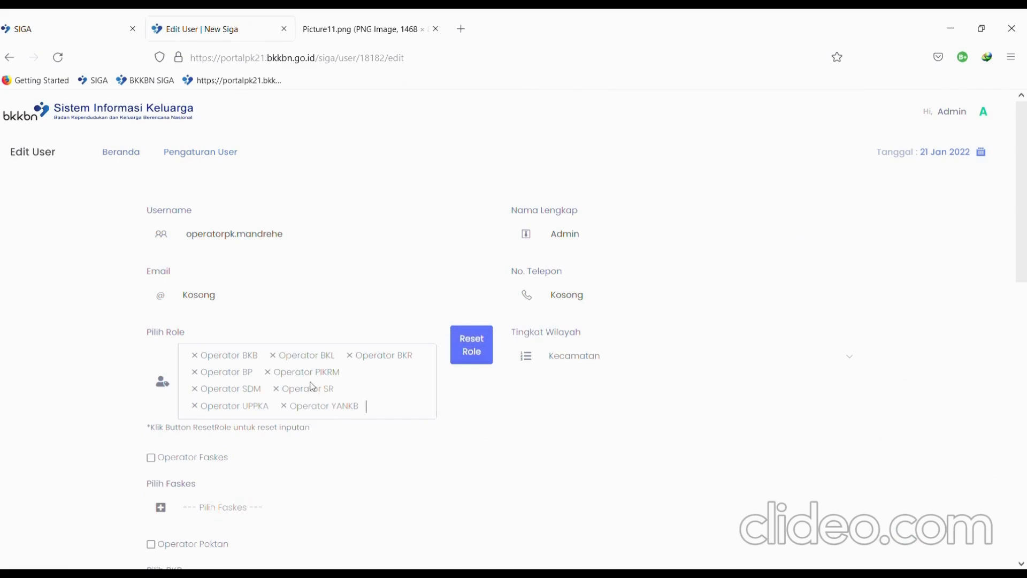
key("ctrl+plus")
key("ctrl+plus")
key("ctrl+plus")
key("ctrl+plus")
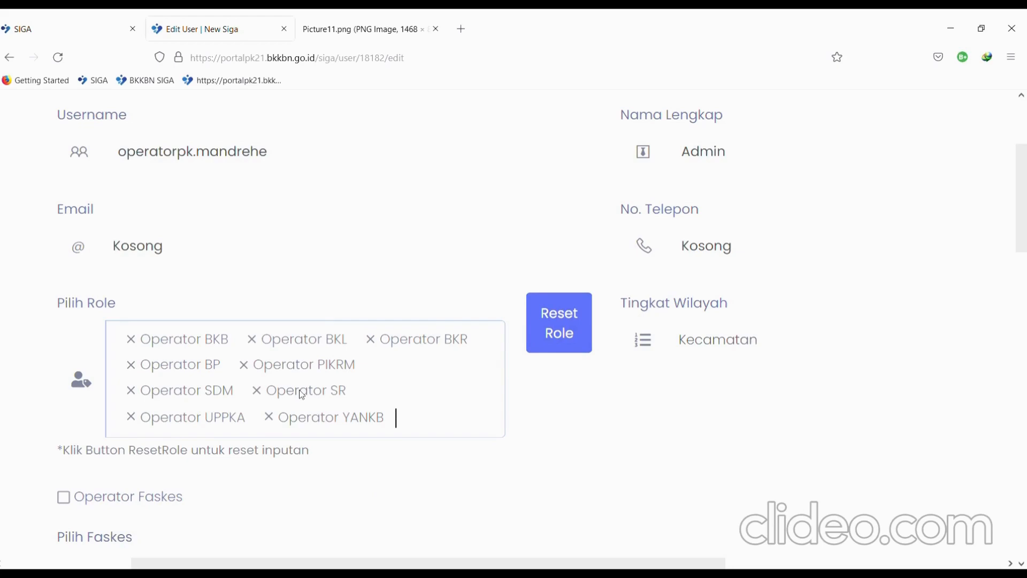
- Replace the placeholder e-mail with the operator's e-mail address and scroll to Simpan User
triple_click(282, 299)
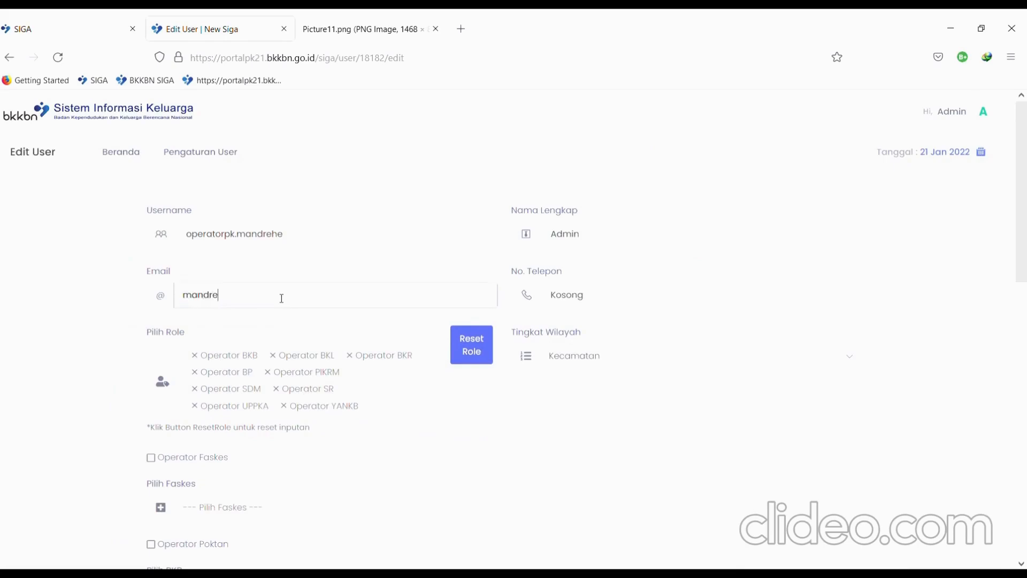
scroll(649, 454, "down", 3)
scroll(749, 412, "down", 10)
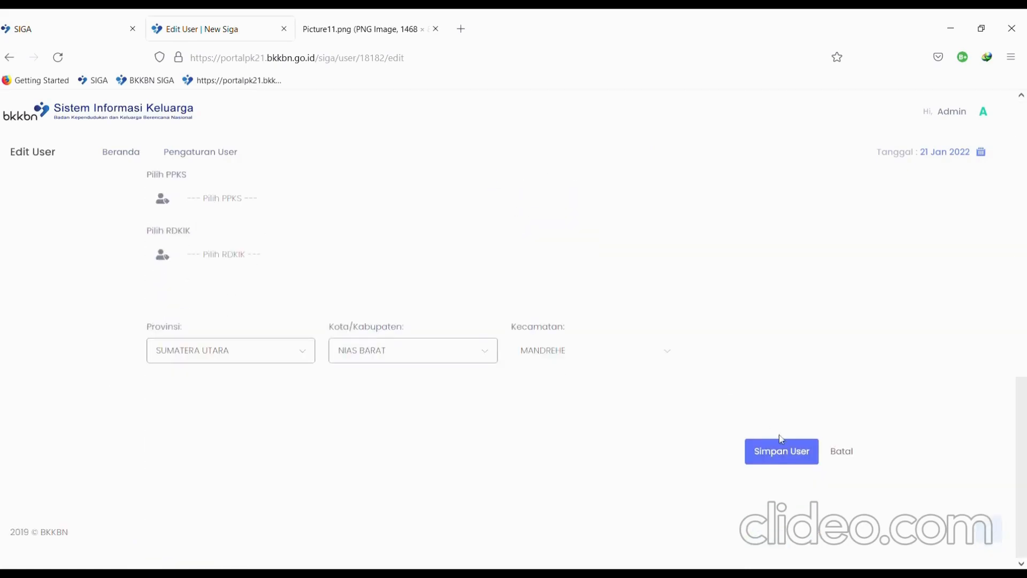
left_click(777, 455)
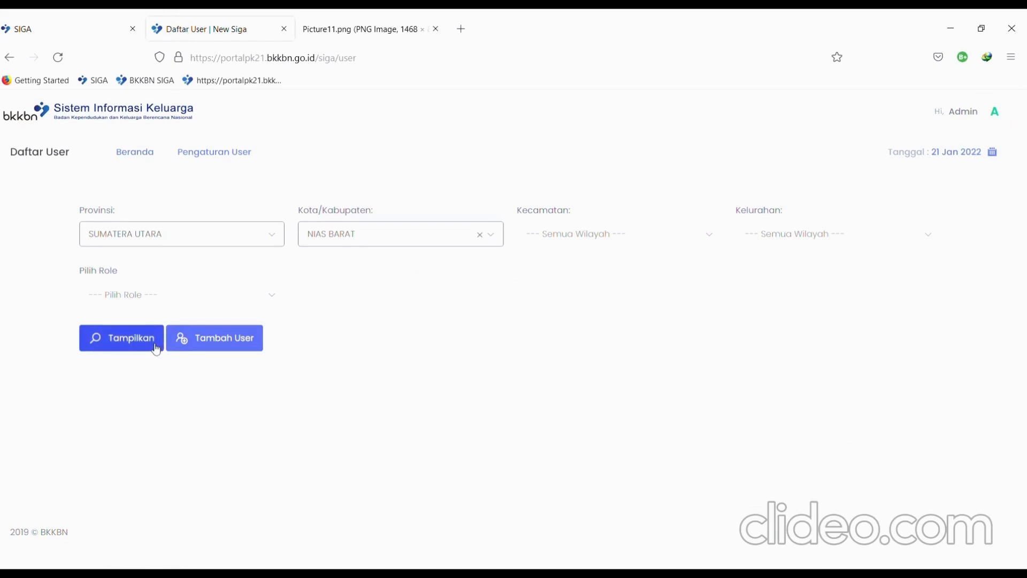
left_click(153, 346)
scroll(559, 484, "down", 10)
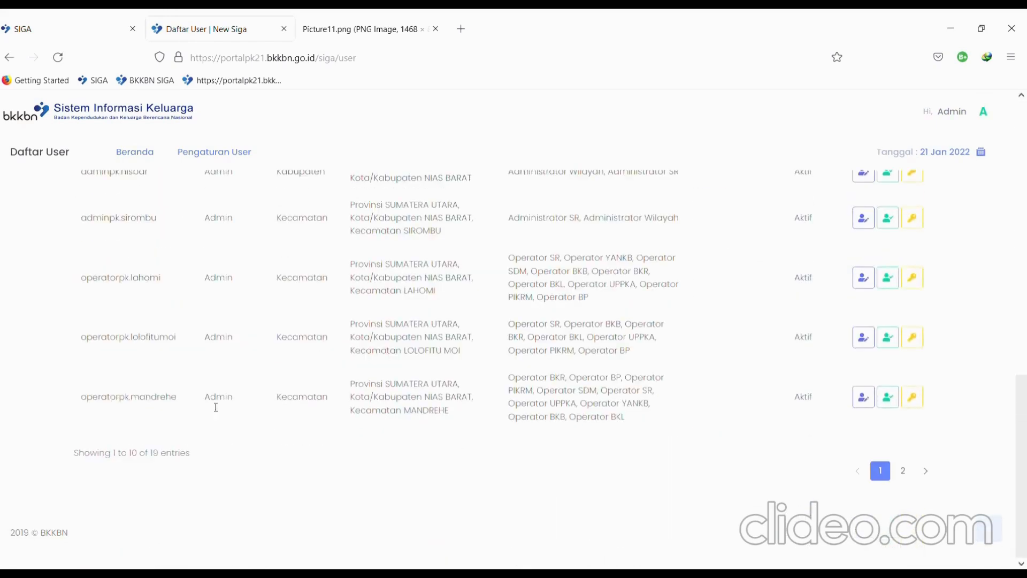
scroll(90, 416, "up", 5)
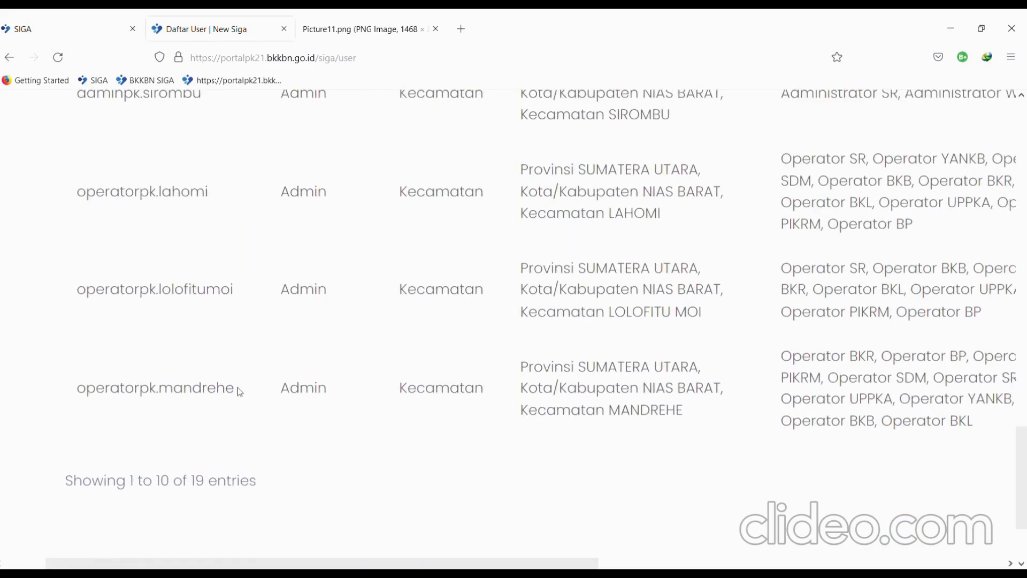
left_click_drag(237, 390, 70, 400)
scroll(695, 464, "right", 4)
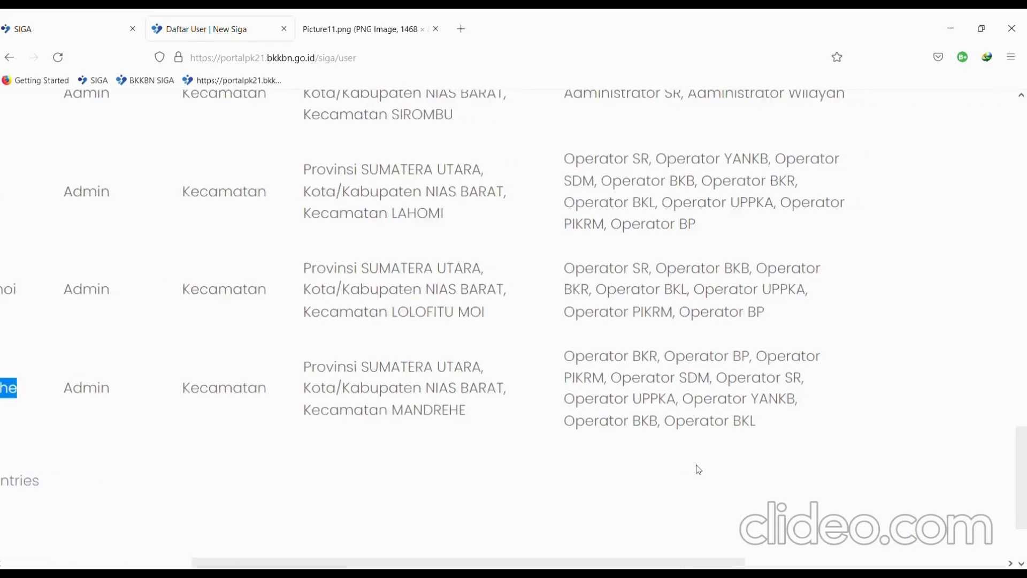
left_click_drag(717, 383, 806, 384)
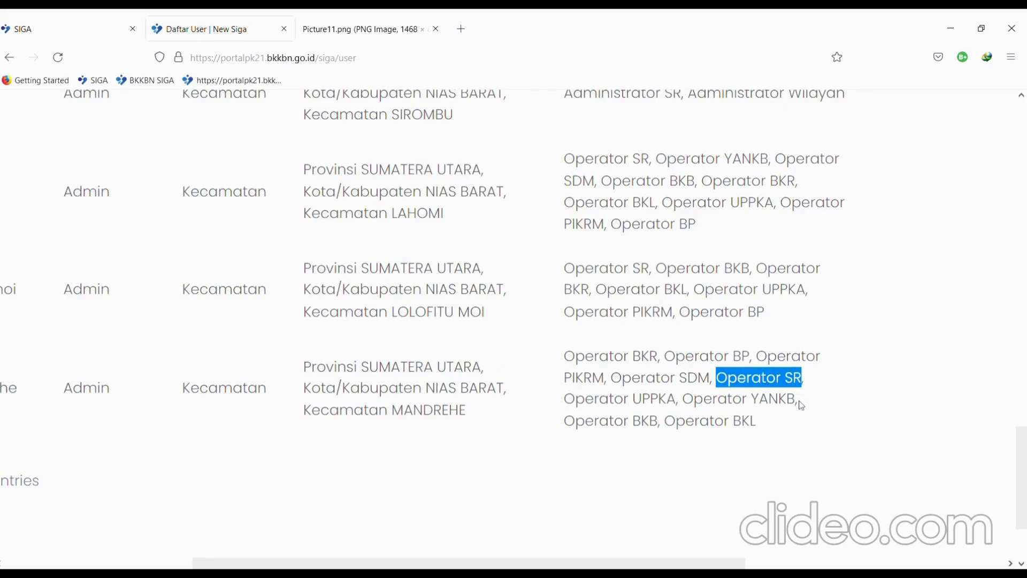
key("ctrl+0")
scroll(801, 406, "up", 3)
scroll(802, 405, "up", 15)
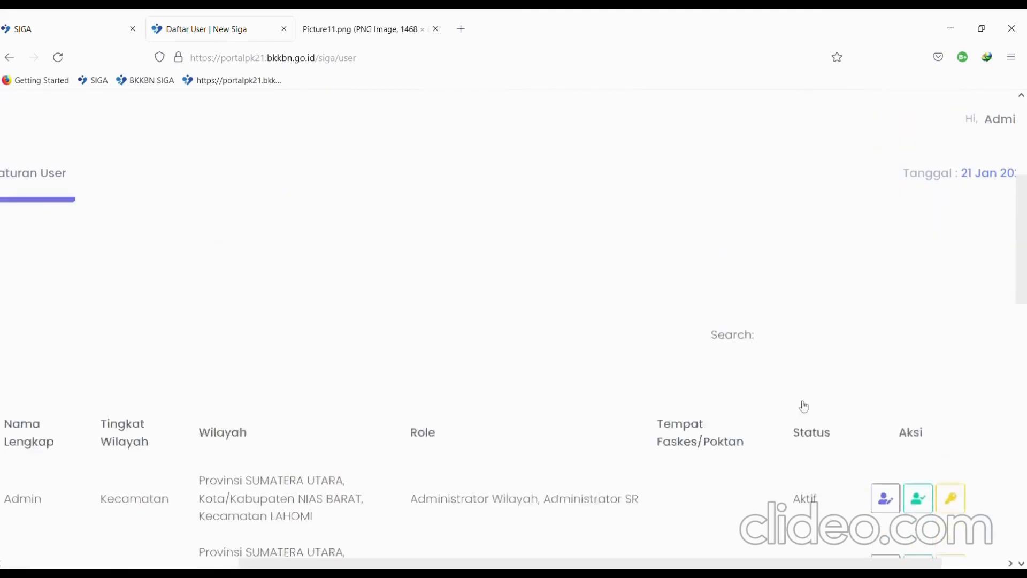
scroll(759, 401, "down", 5)
scroll(760, 401, "down", 3)
scroll(759, 401, "right", 1)
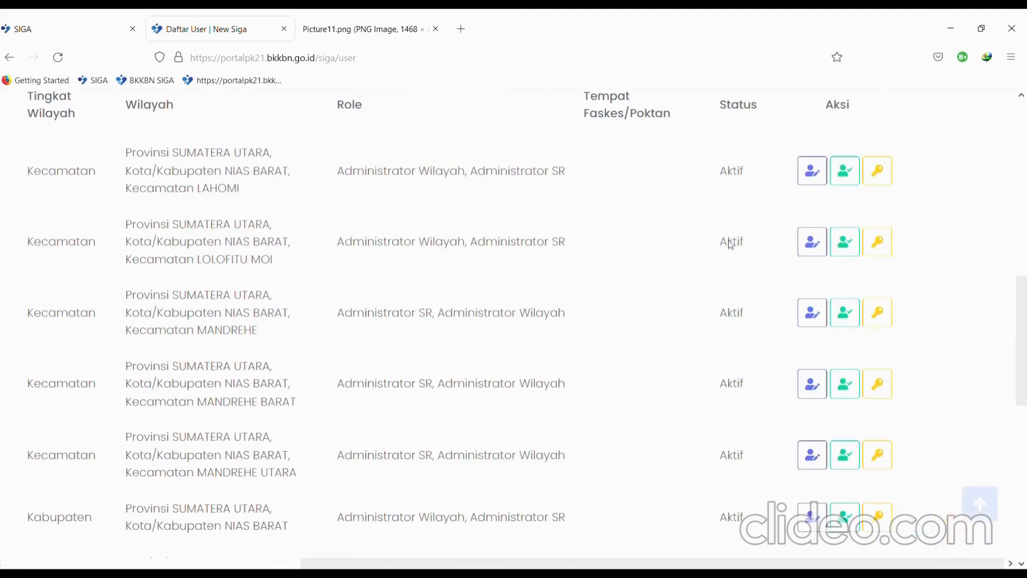
scroll(717, 224, "up", 2)
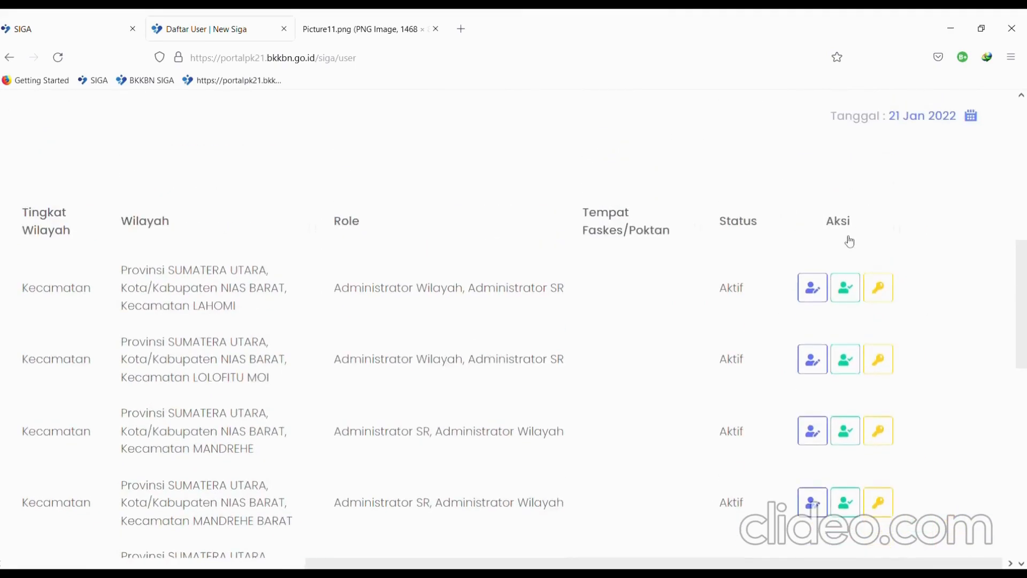
scroll(842, 251, "up", 5)
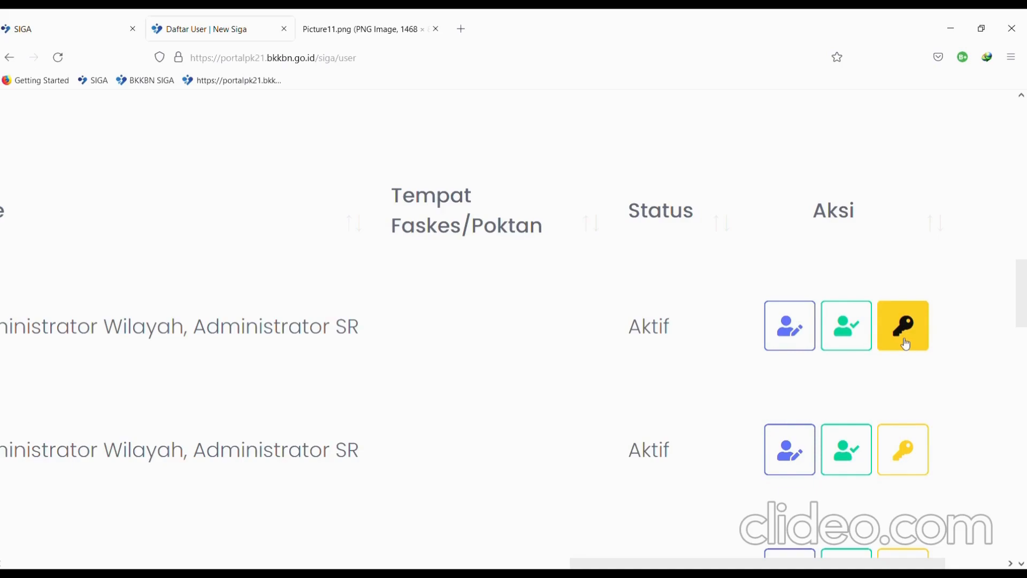
scroll(717, 376, "down", 6)
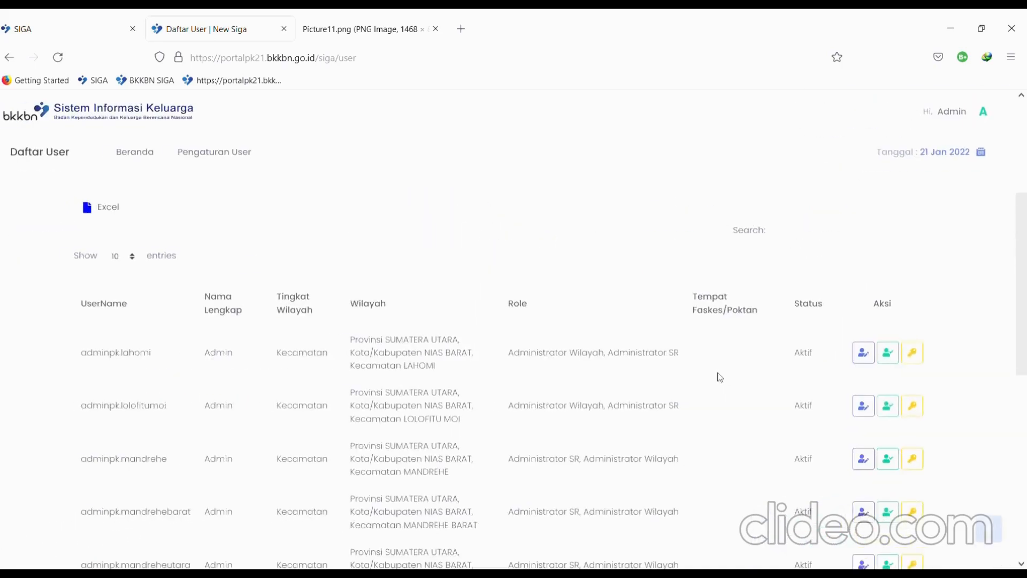
scroll(719, 378, "down", 10)
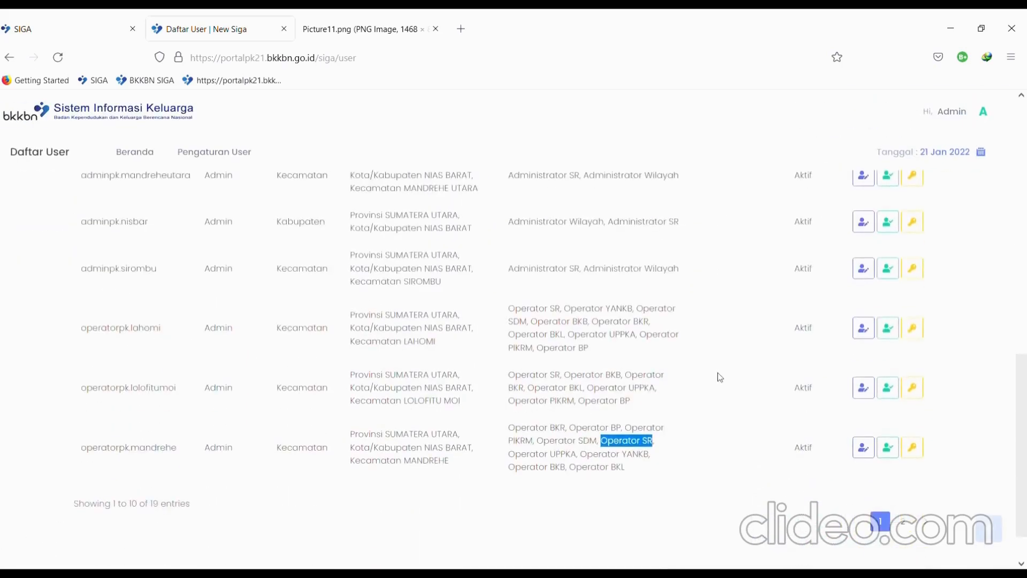
scroll(720, 378, "up", 9)
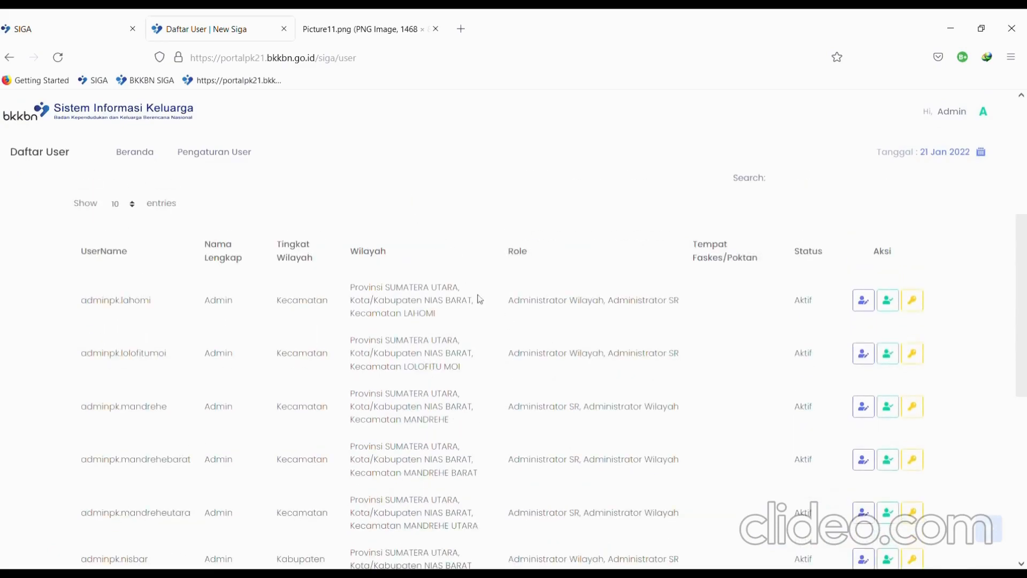
scroll(483, 307, "up", 5)
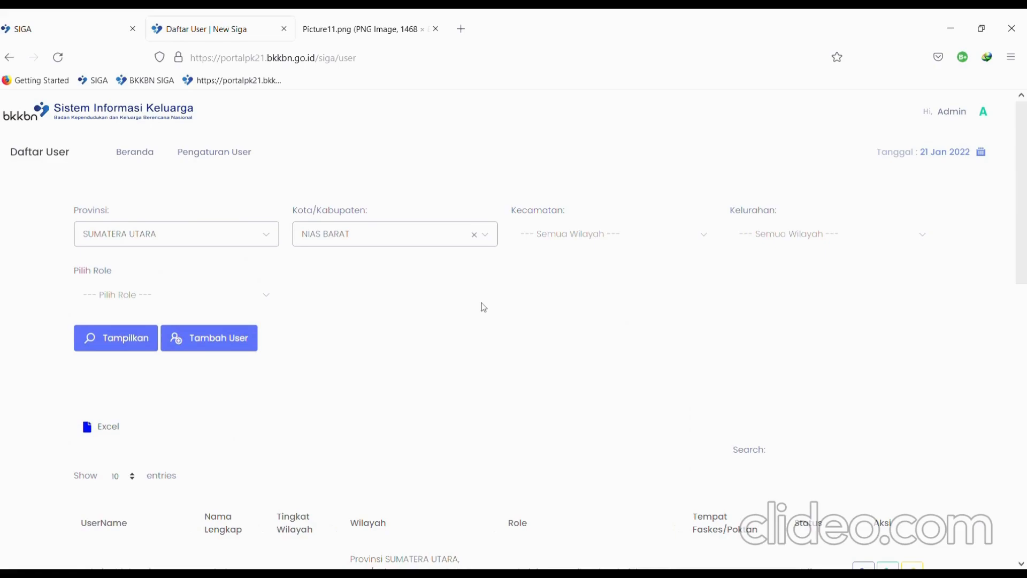
scroll(484, 308, "down", 8)
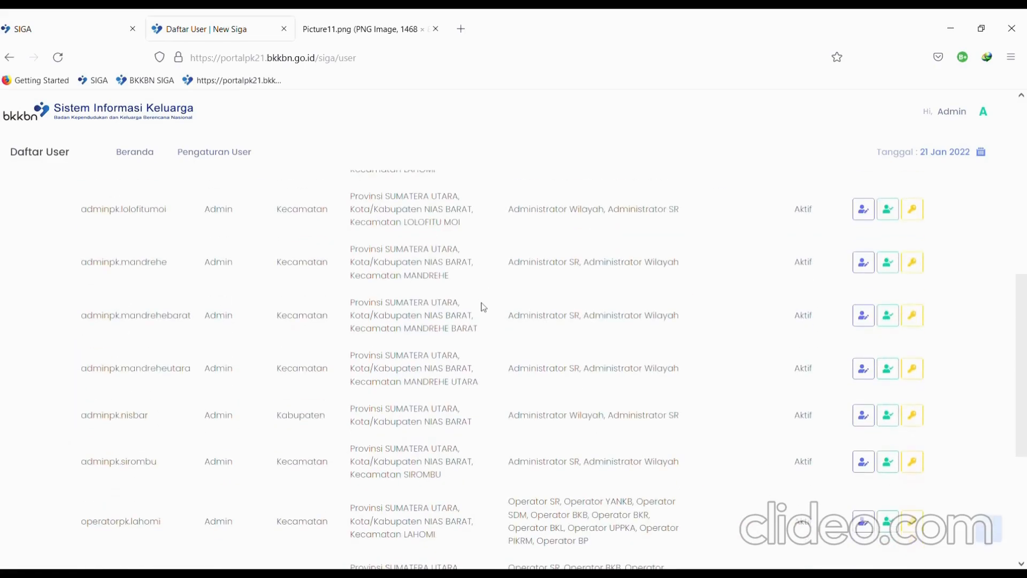
scroll(484, 308, "up", 3)
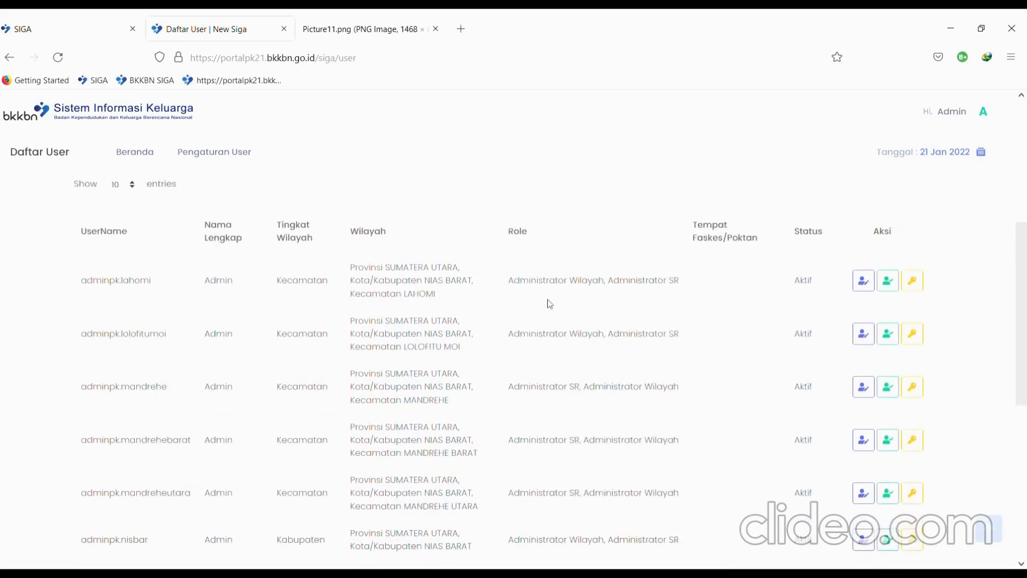
scroll(550, 304, "up", 4)
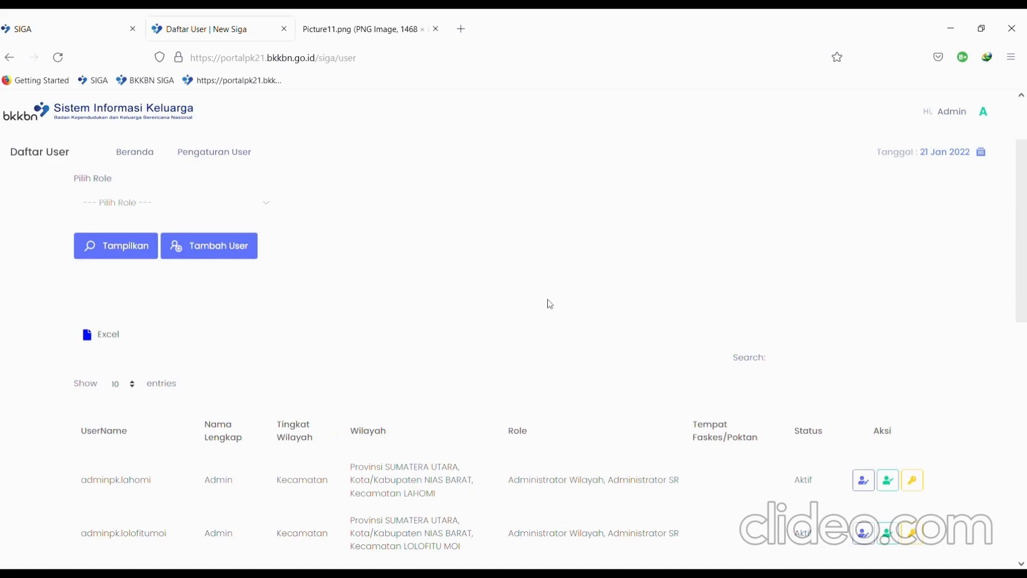
scroll(548, 300, "down", 3)
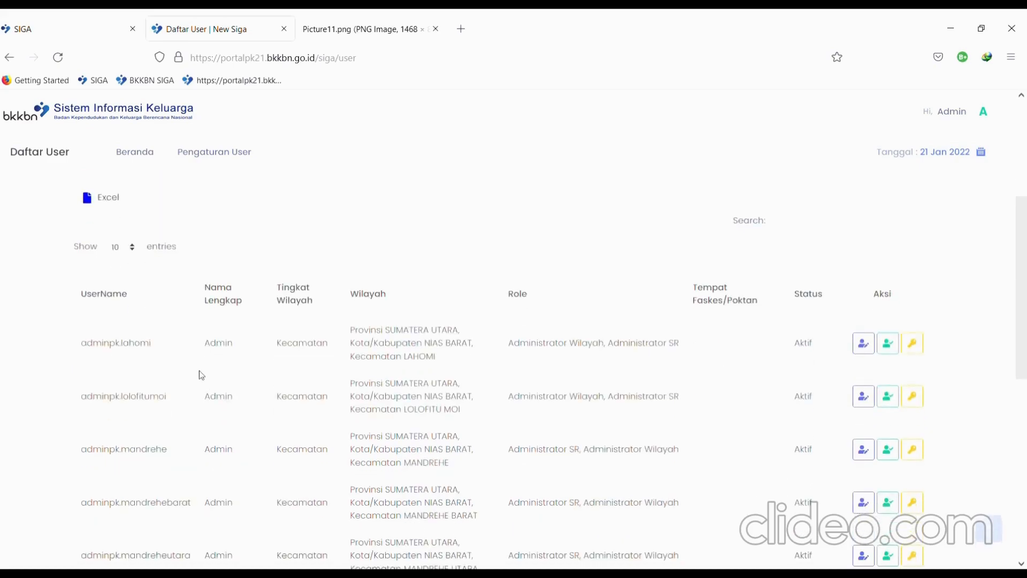
scroll(199, 370, "up", 3)
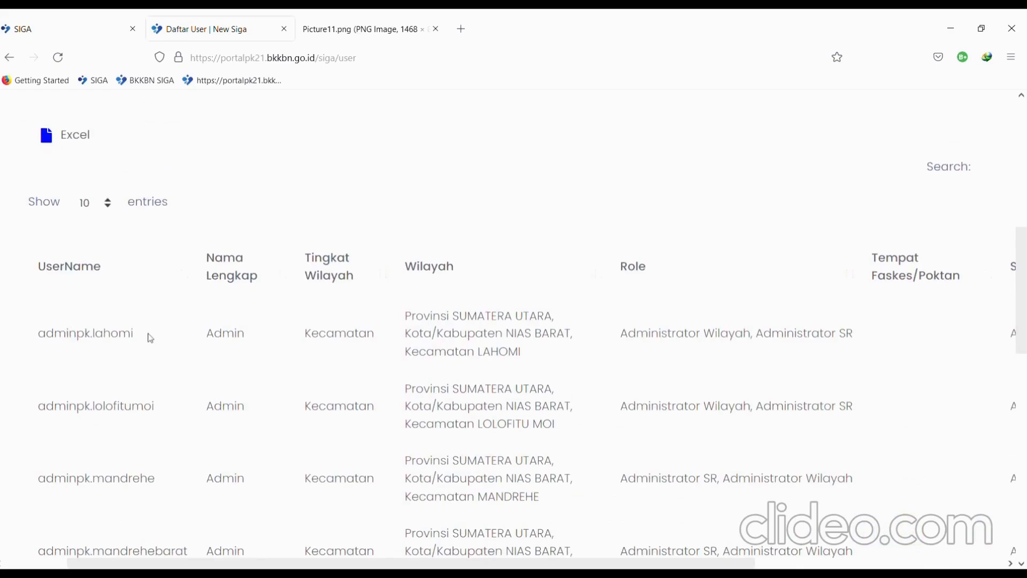
left_click_drag(149, 337, 37, 347)
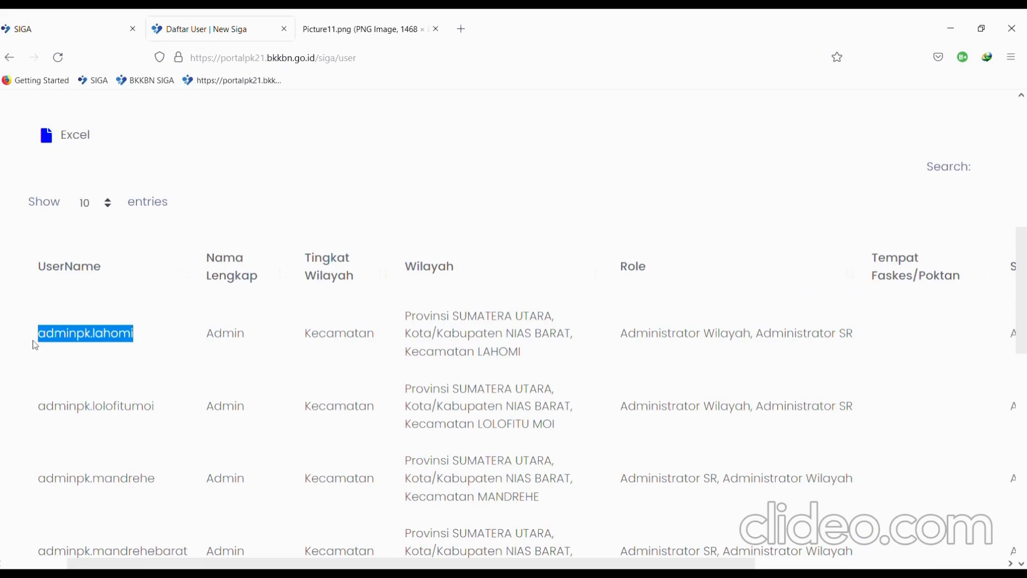
left_click(150, 339)
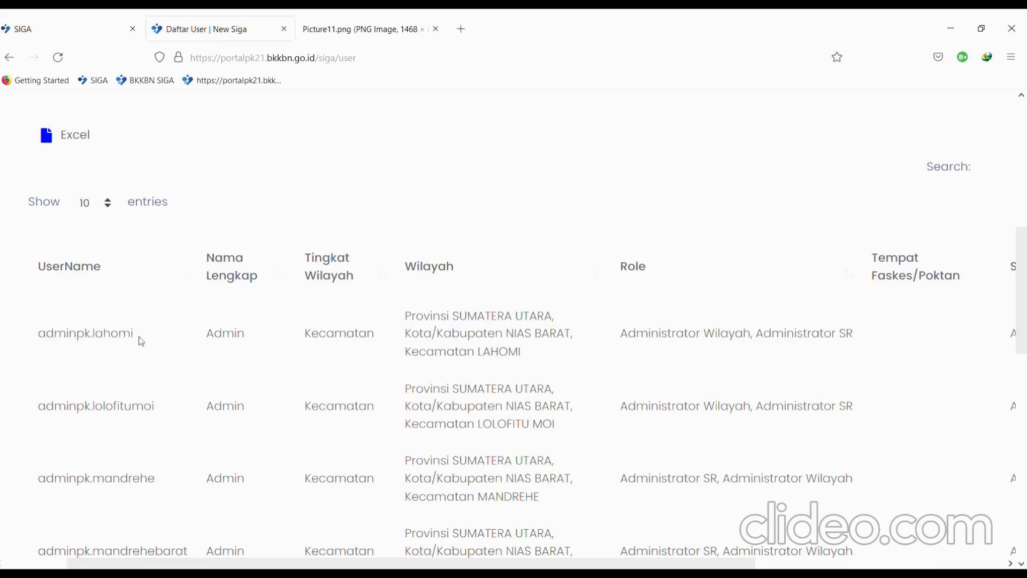
left_click_drag(140, 339, 38, 336)
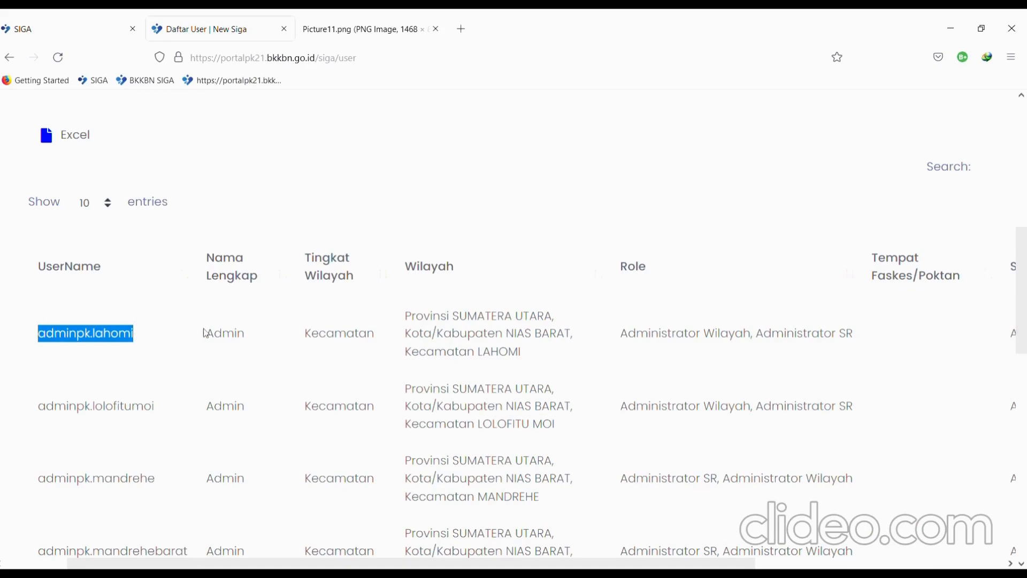
- Reset page zoom and go to the newsiga Beranda home dashboard
key("ctrl+0")
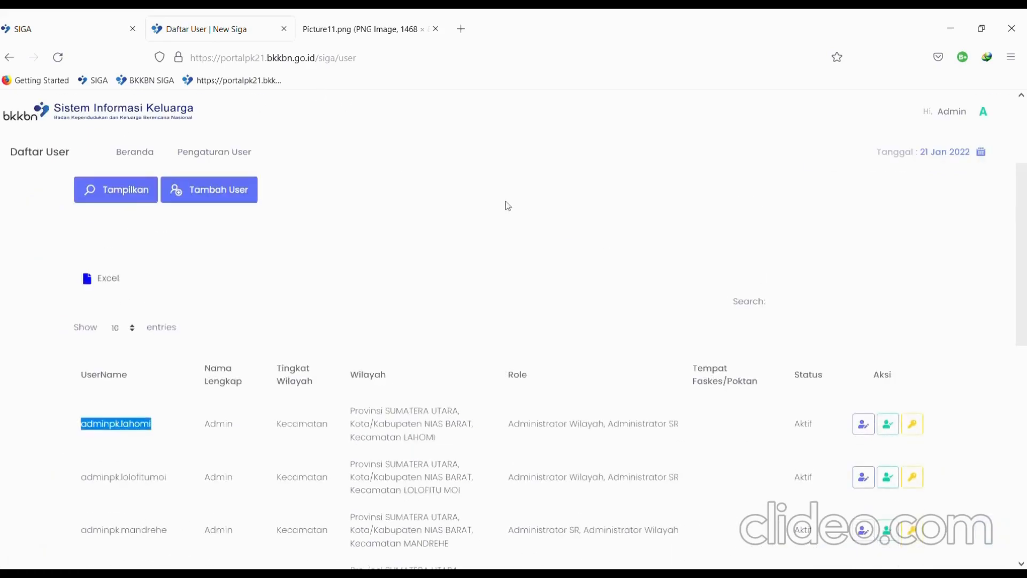
scroll(587, 323, "down", 2)
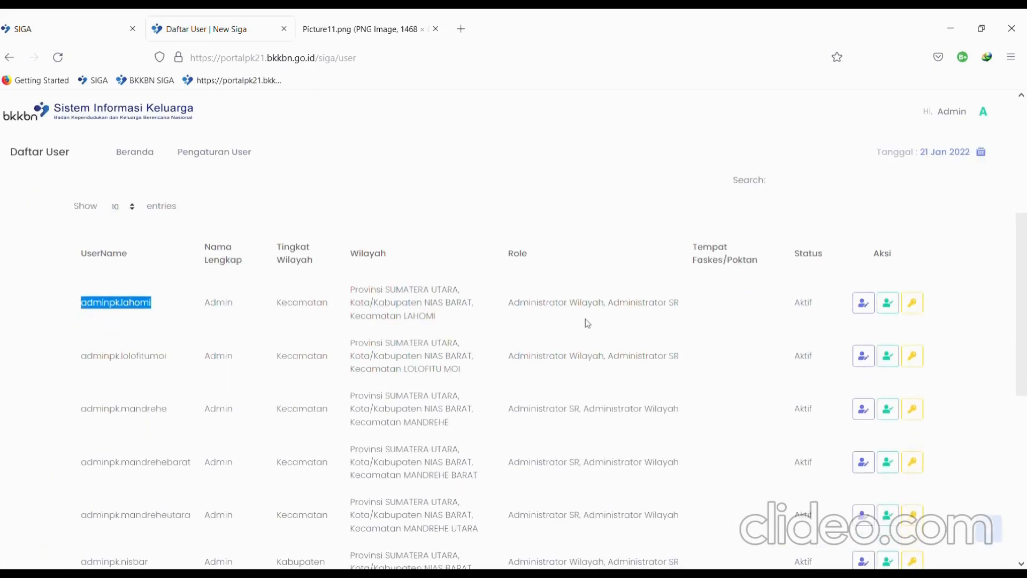
scroll(588, 323, "up", 3)
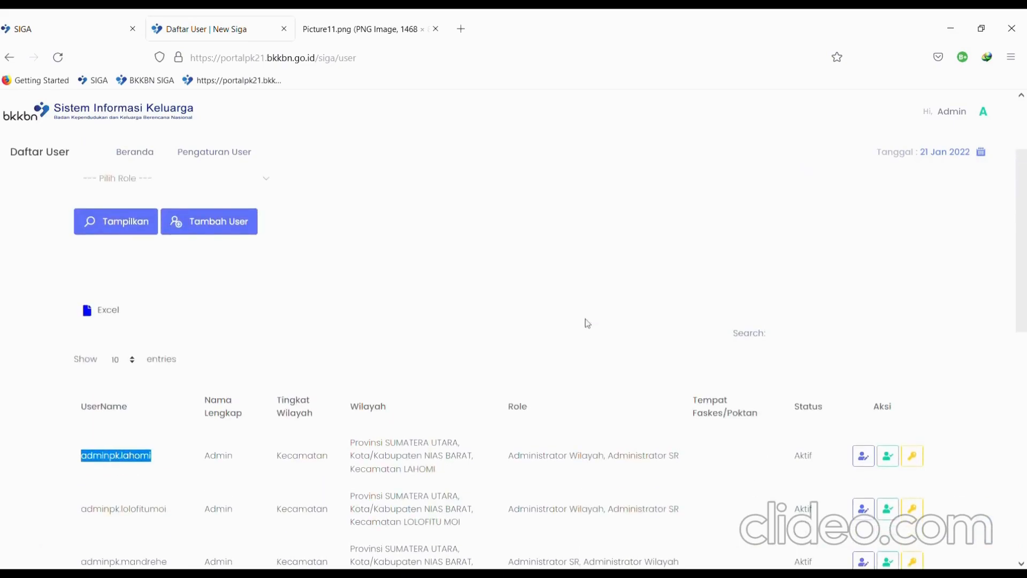
left_click(53, 17)
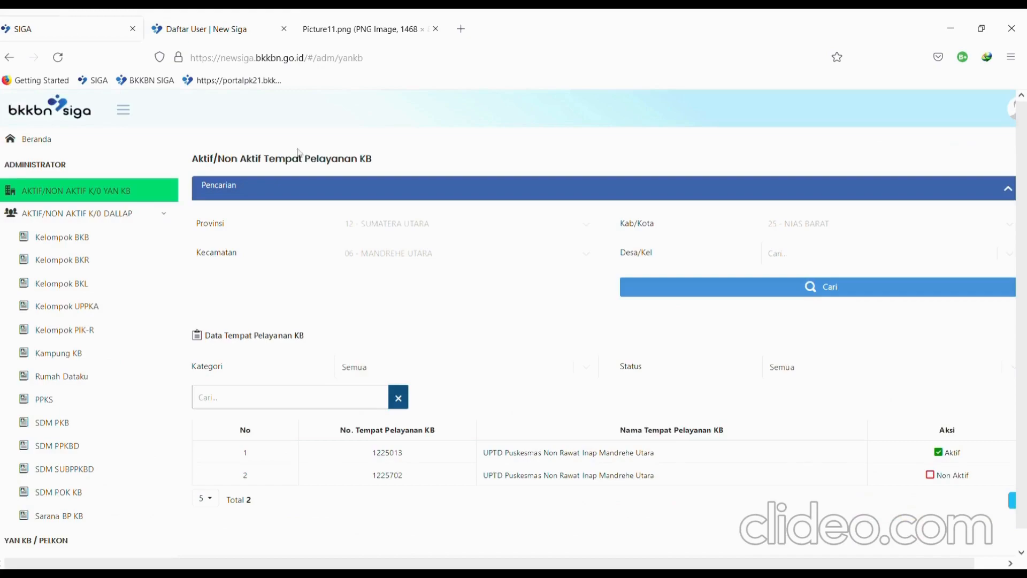
left_click(46, 149)
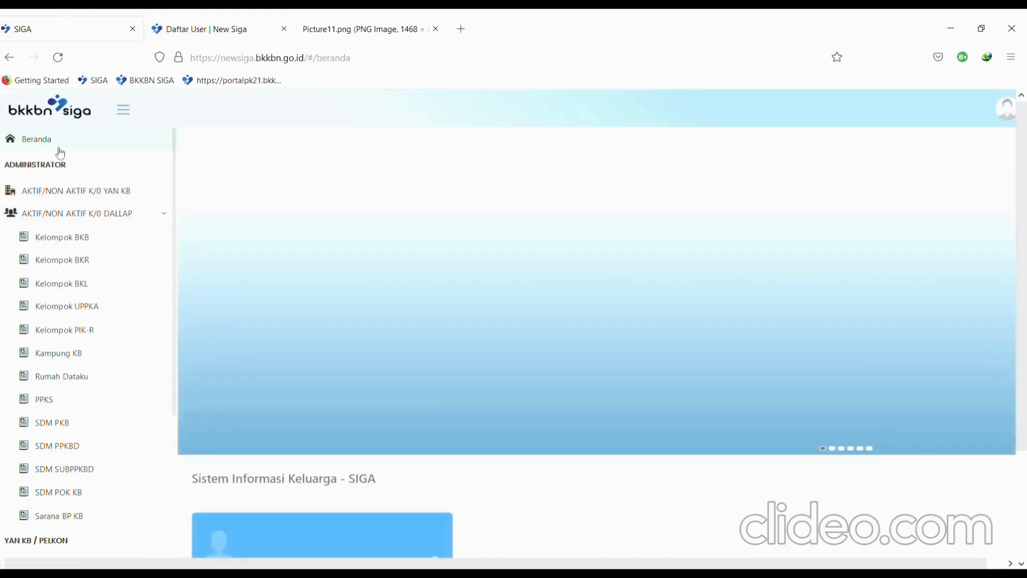